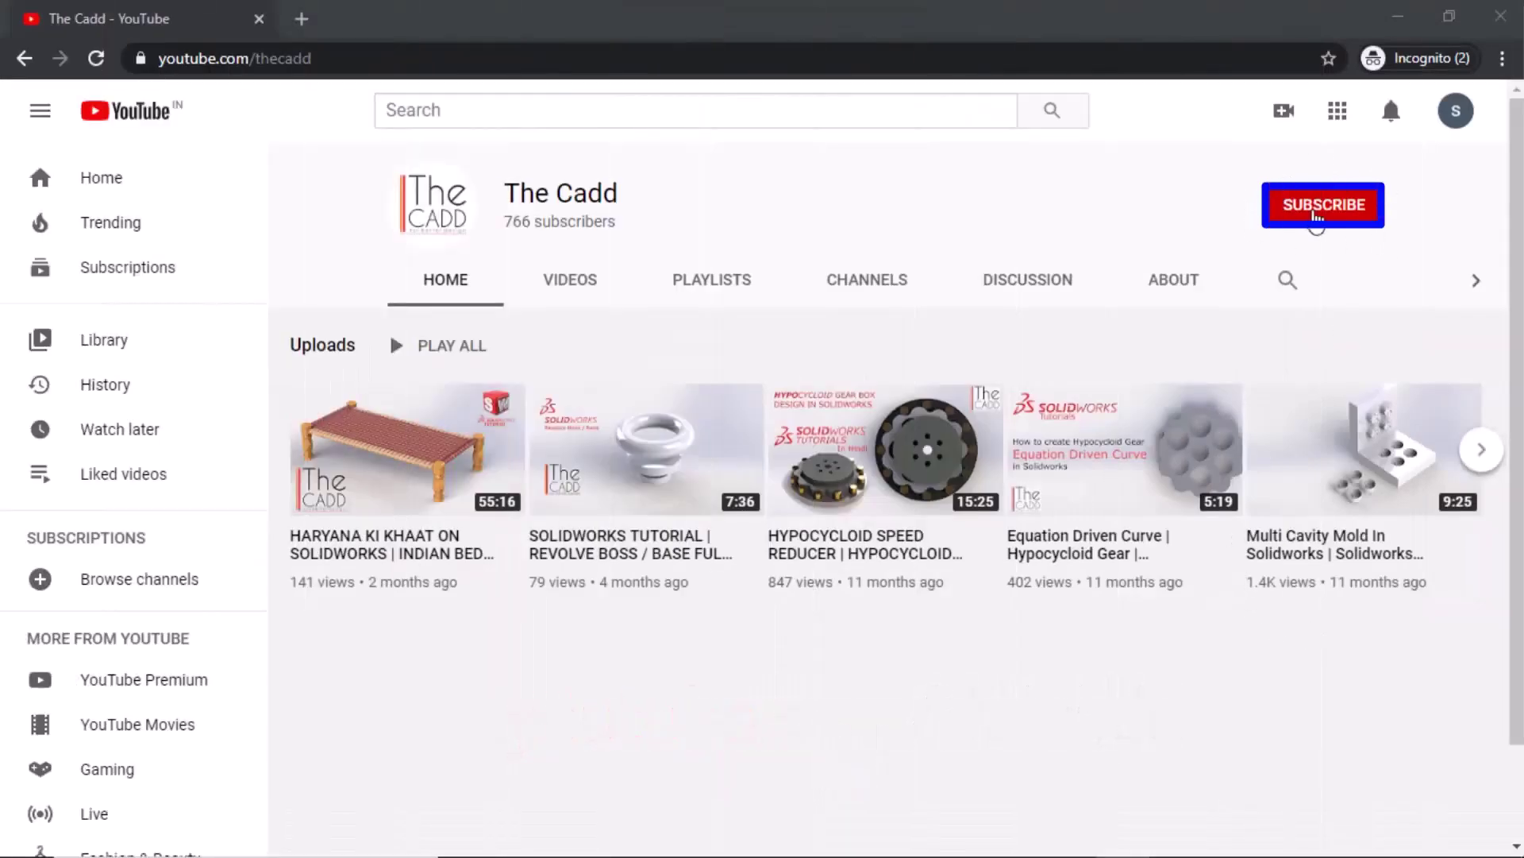
Subscribe to The Cadd channel and open its bell notification options
click(1296, 212)
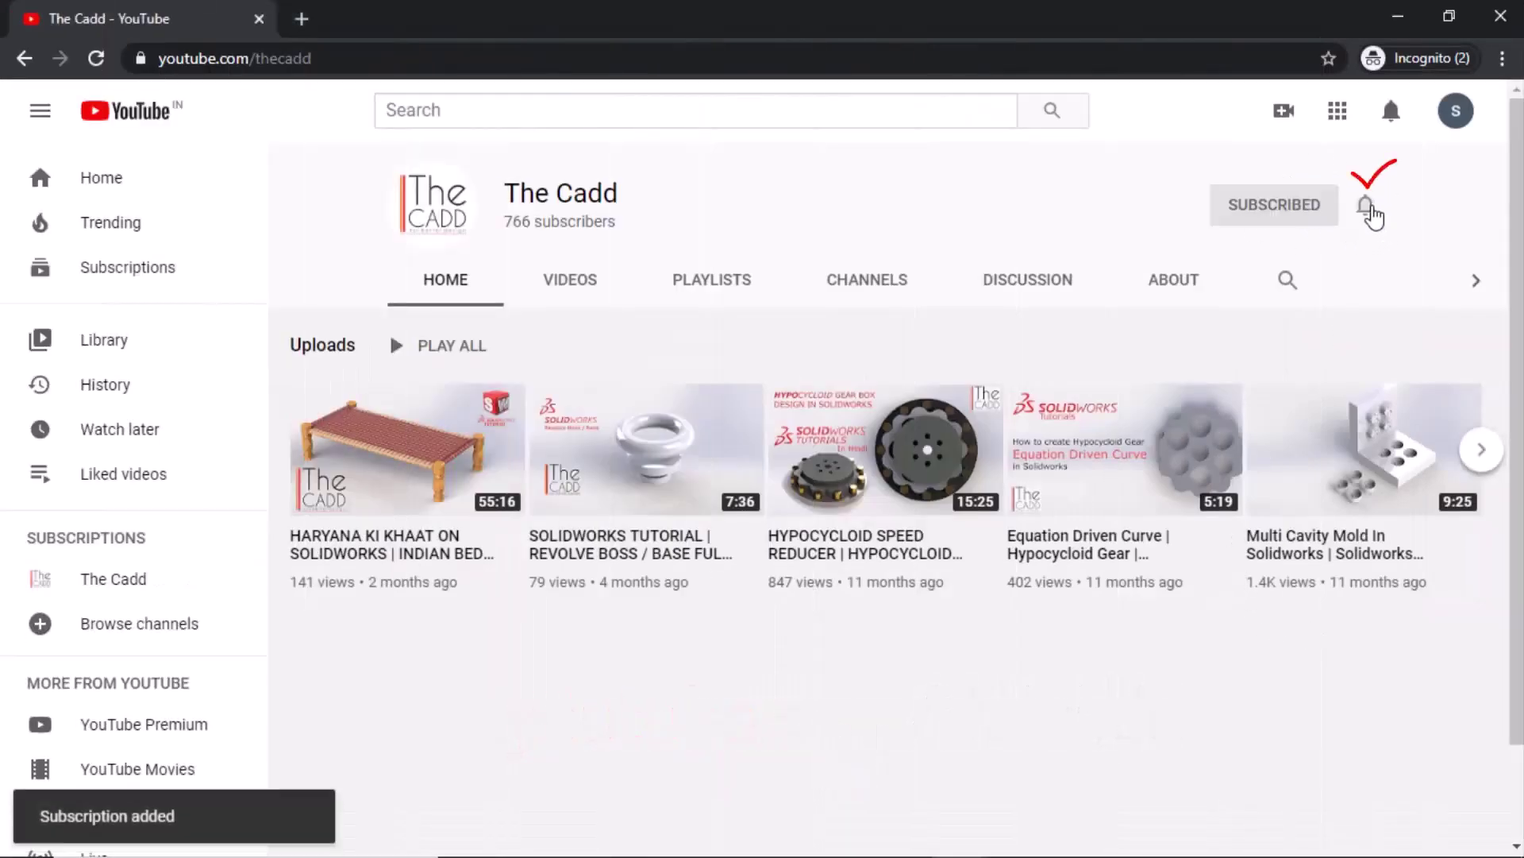
click(1367, 208)
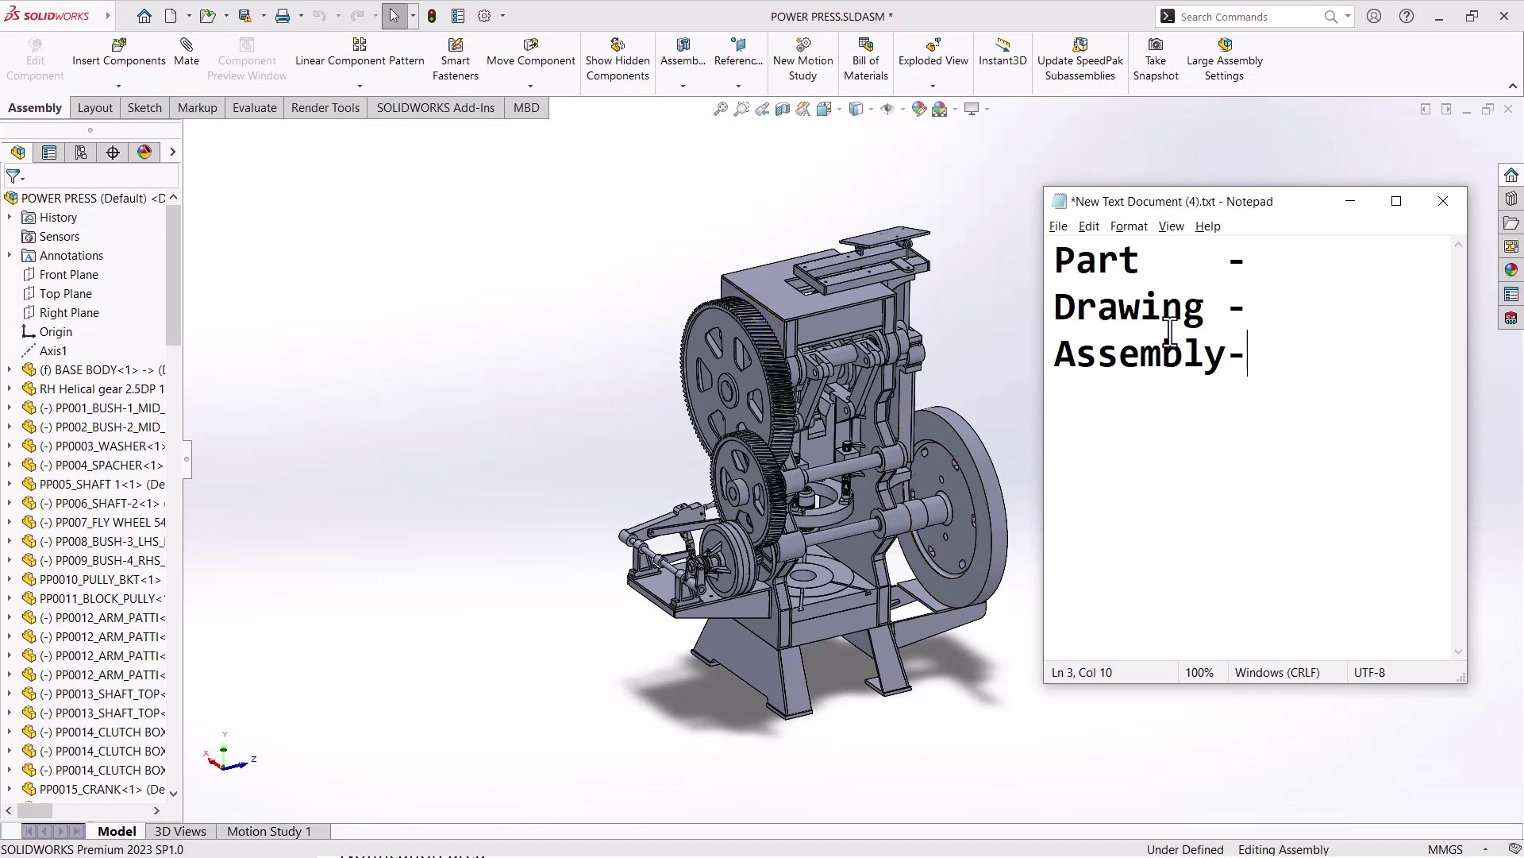
Append .sldprt, .slddrw and .sldasm to the Part, Drawing and Assembly lines
drag(1056, 260, 1244, 269)
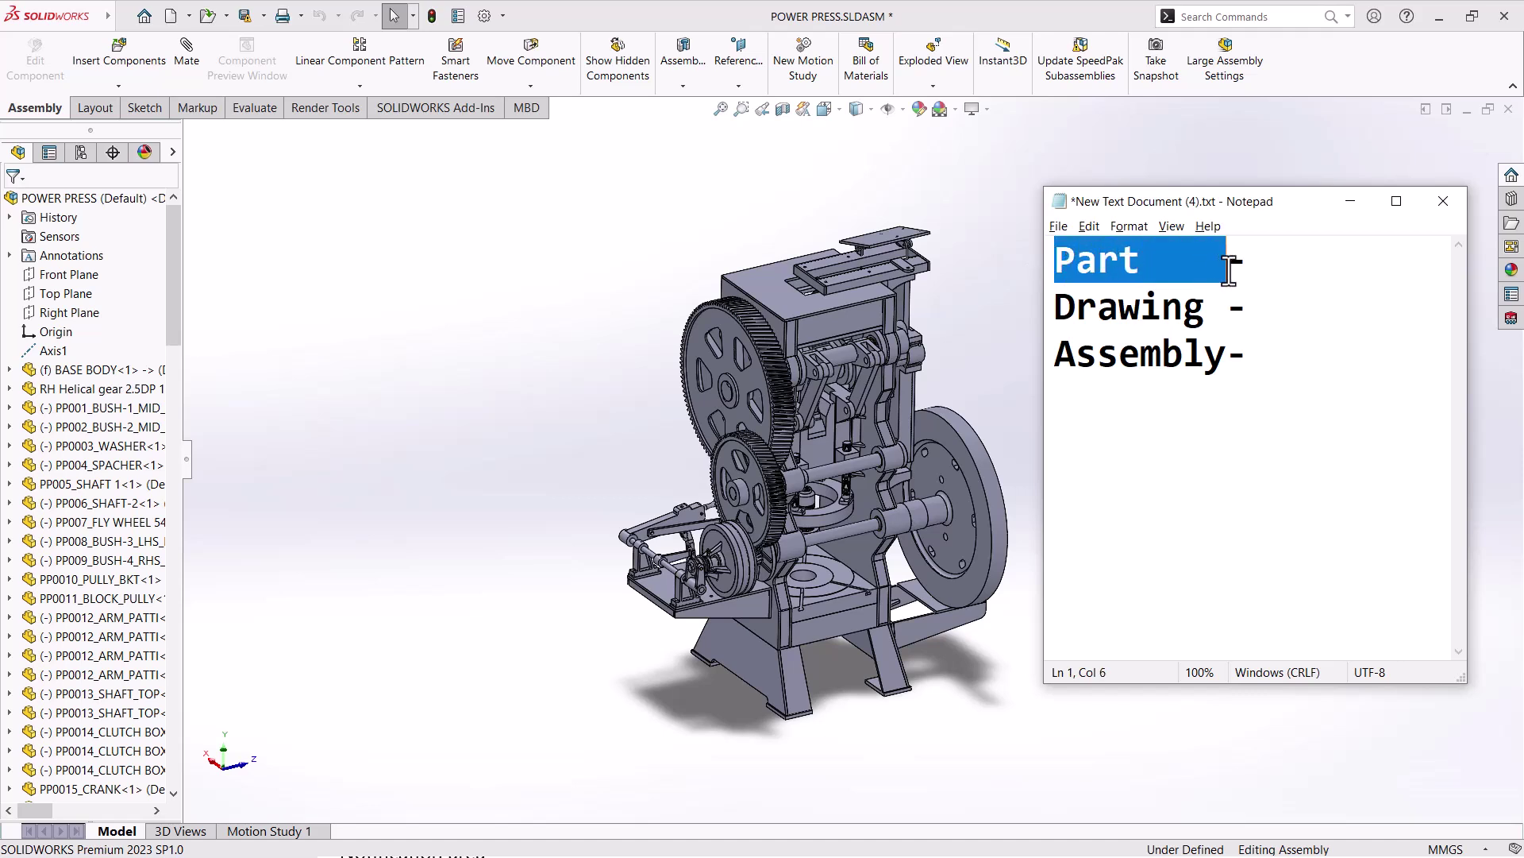
text(-)
click(1276, 362)
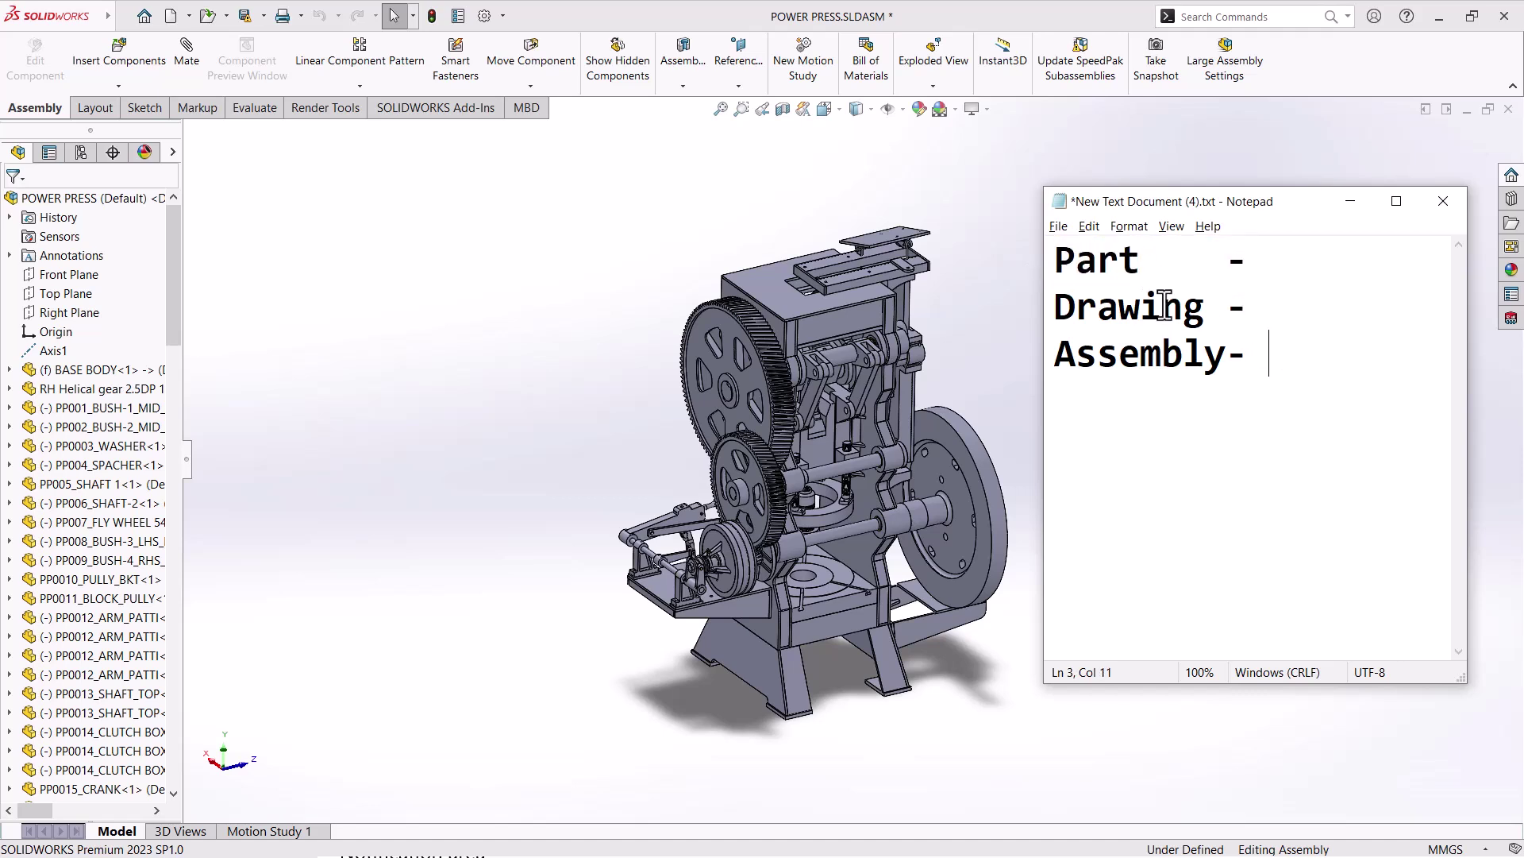
click(1274, 256)
text(sld)
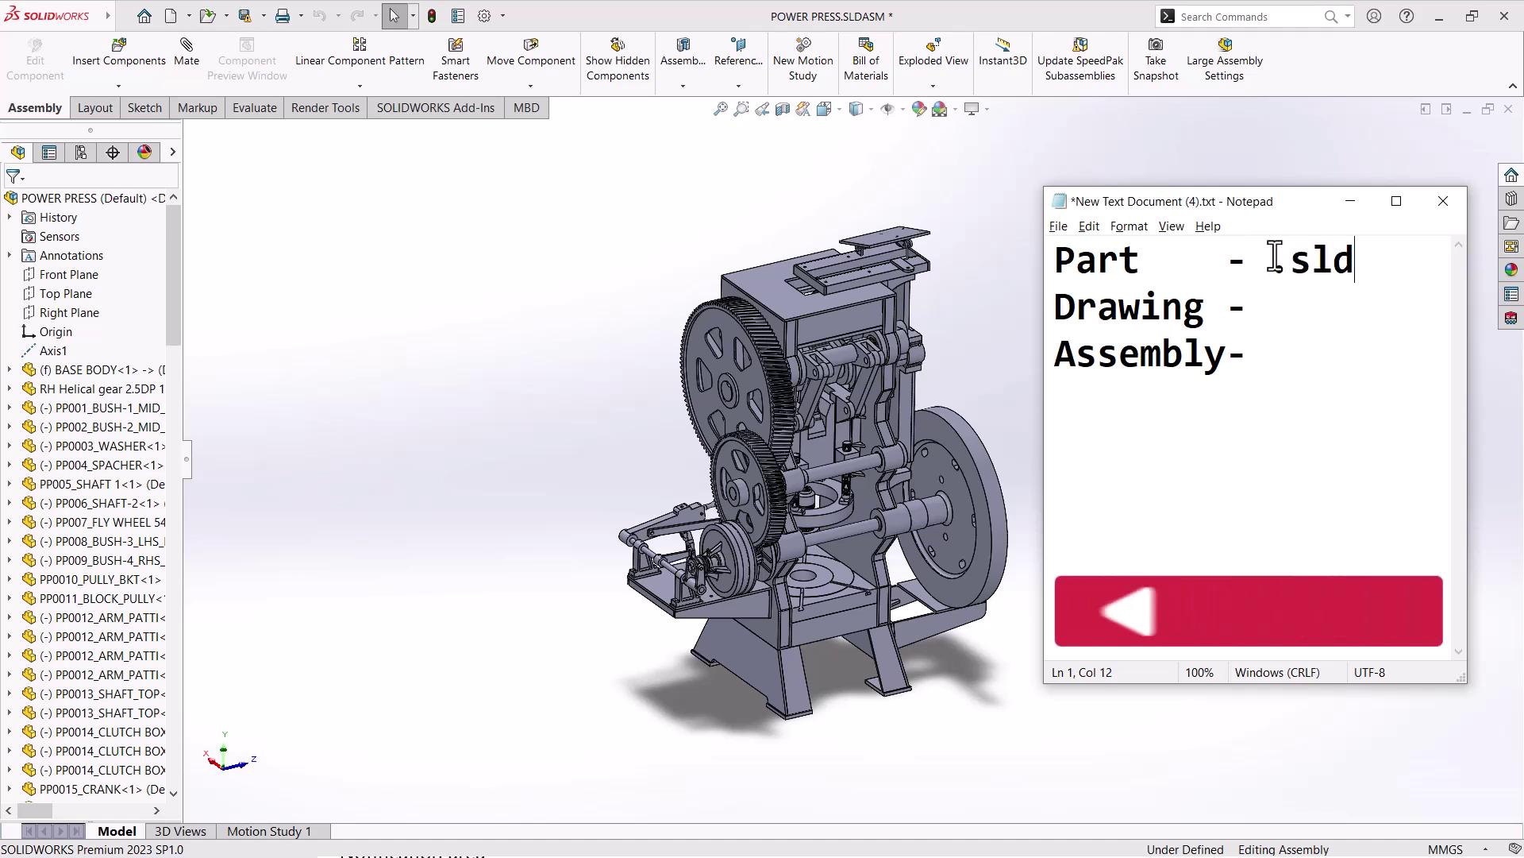
text(prt)
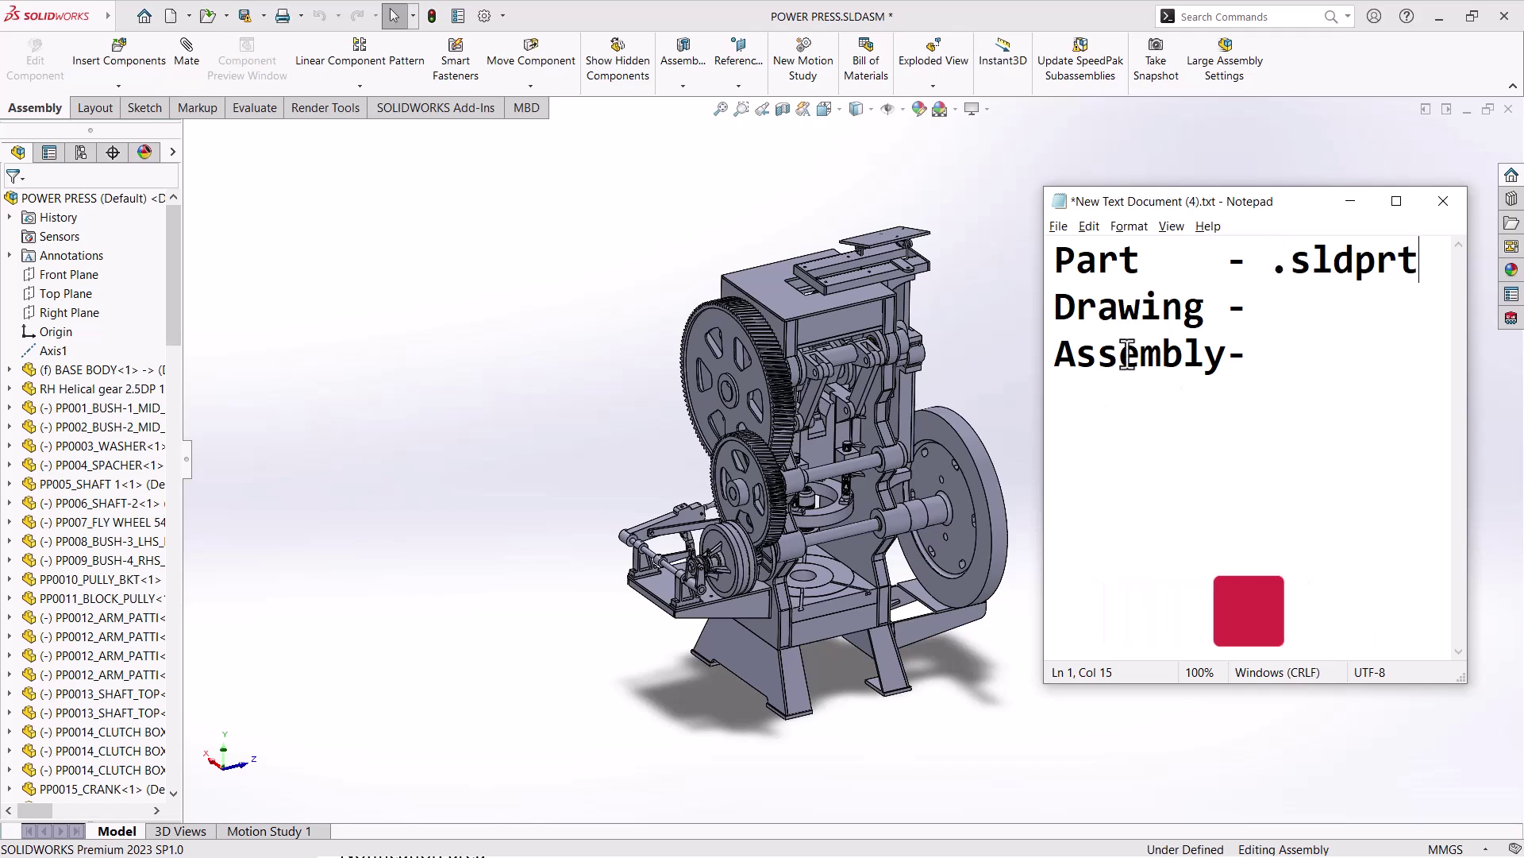
click(1283, 320)
text(.)
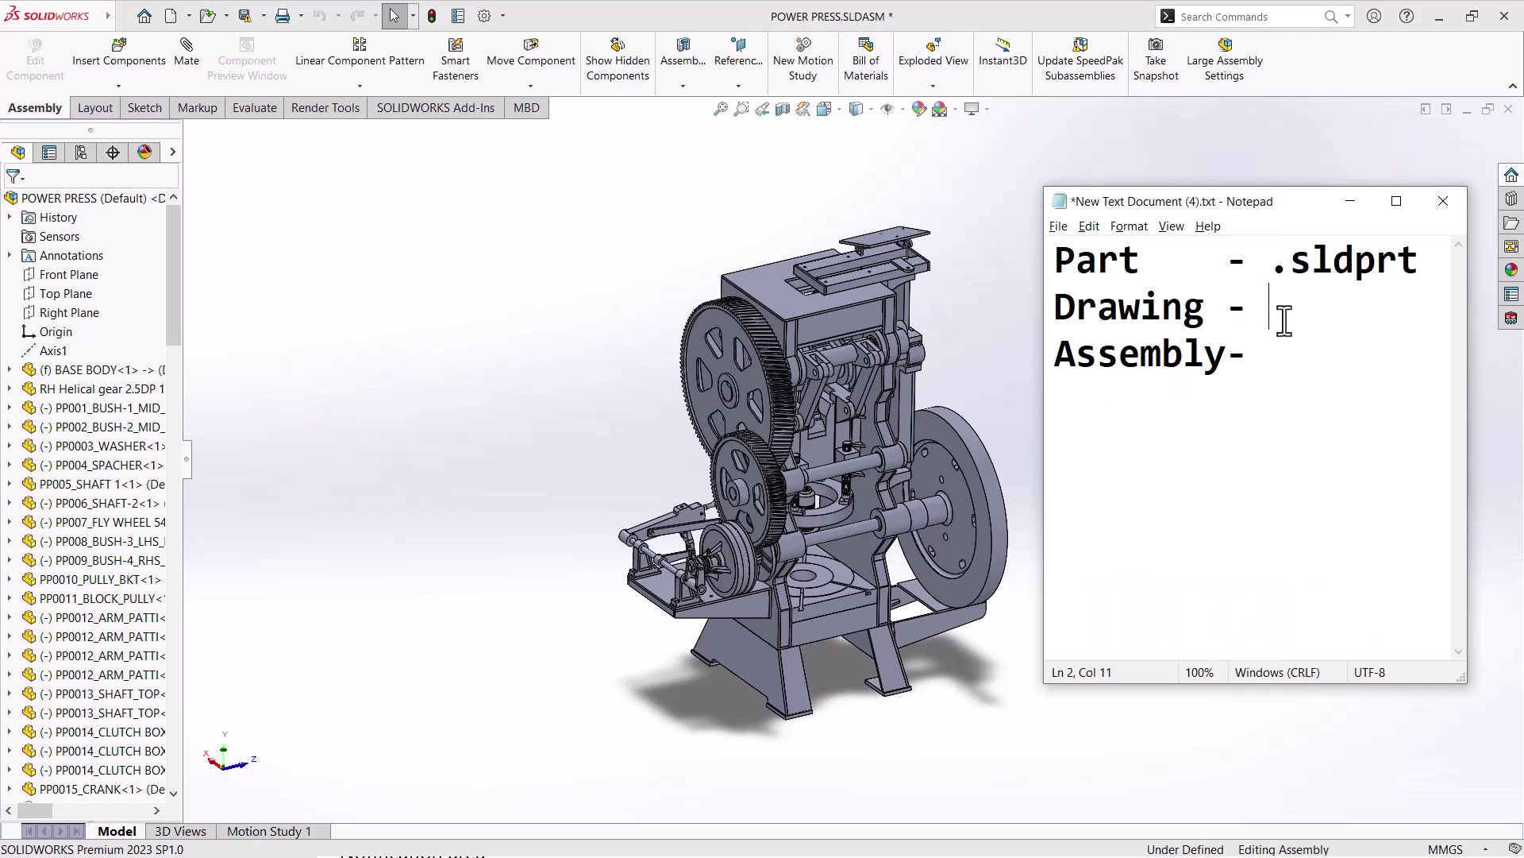
text(s)
text(lddr)
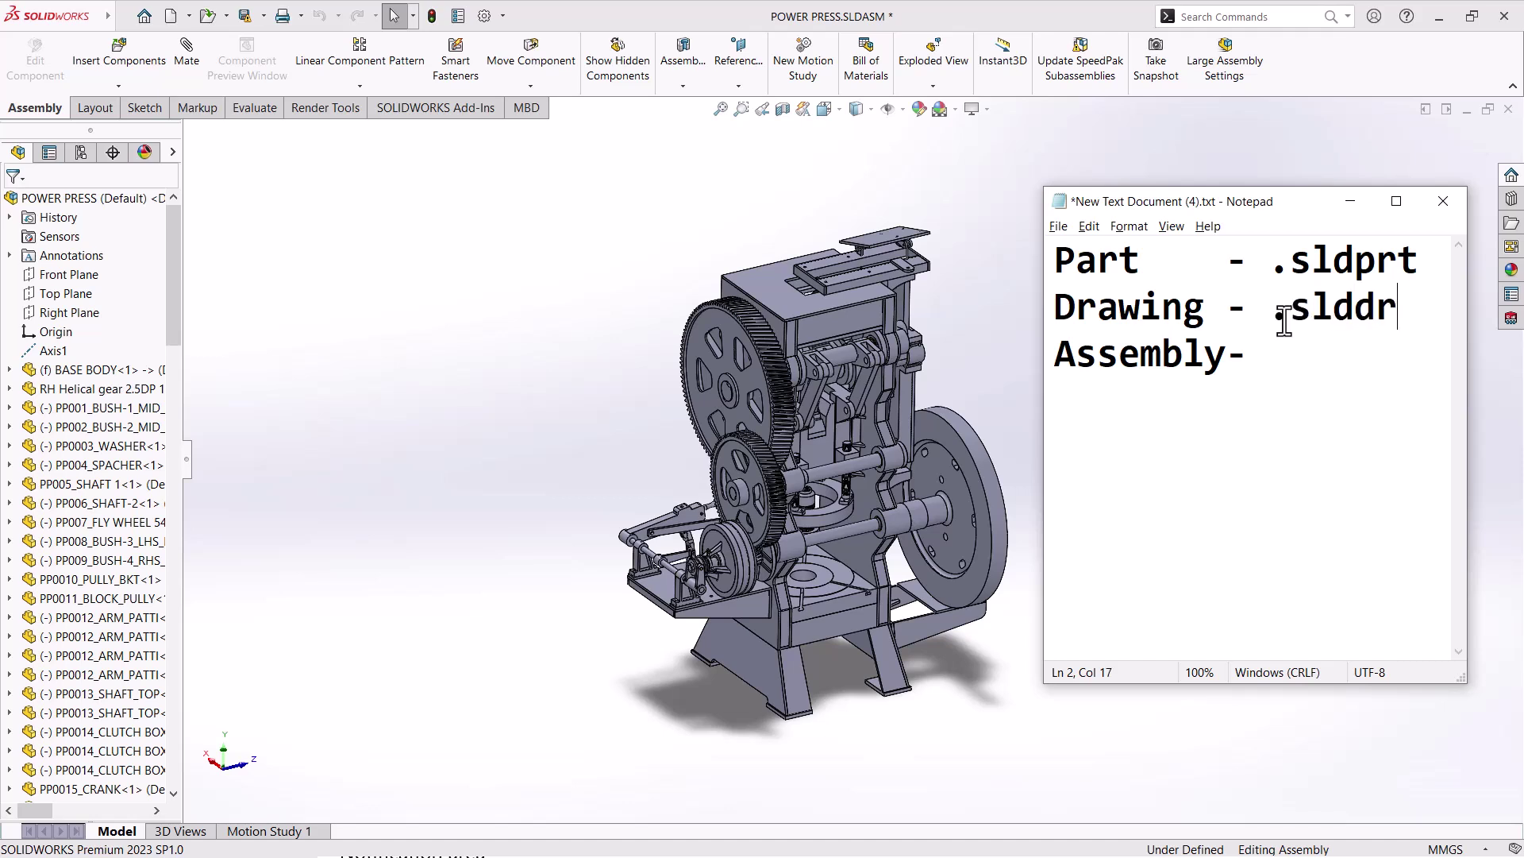
text(w)
click(1290, 351)
text(sl)
text(dasm)
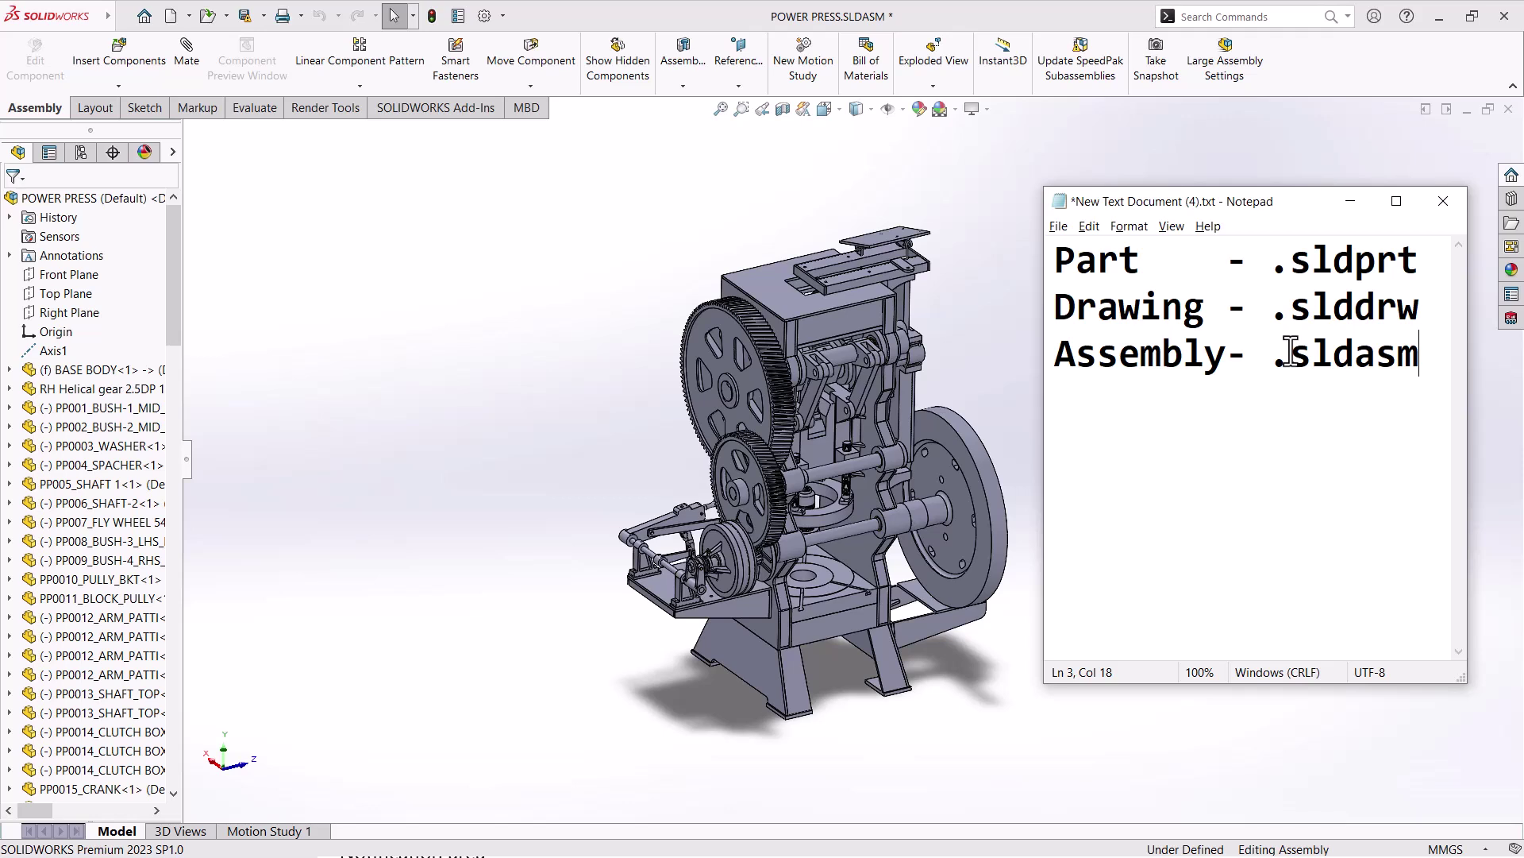
Add a blank line below Assembly, briefly highlighting the Part line and .sldprt
key(Return)
key(Return)
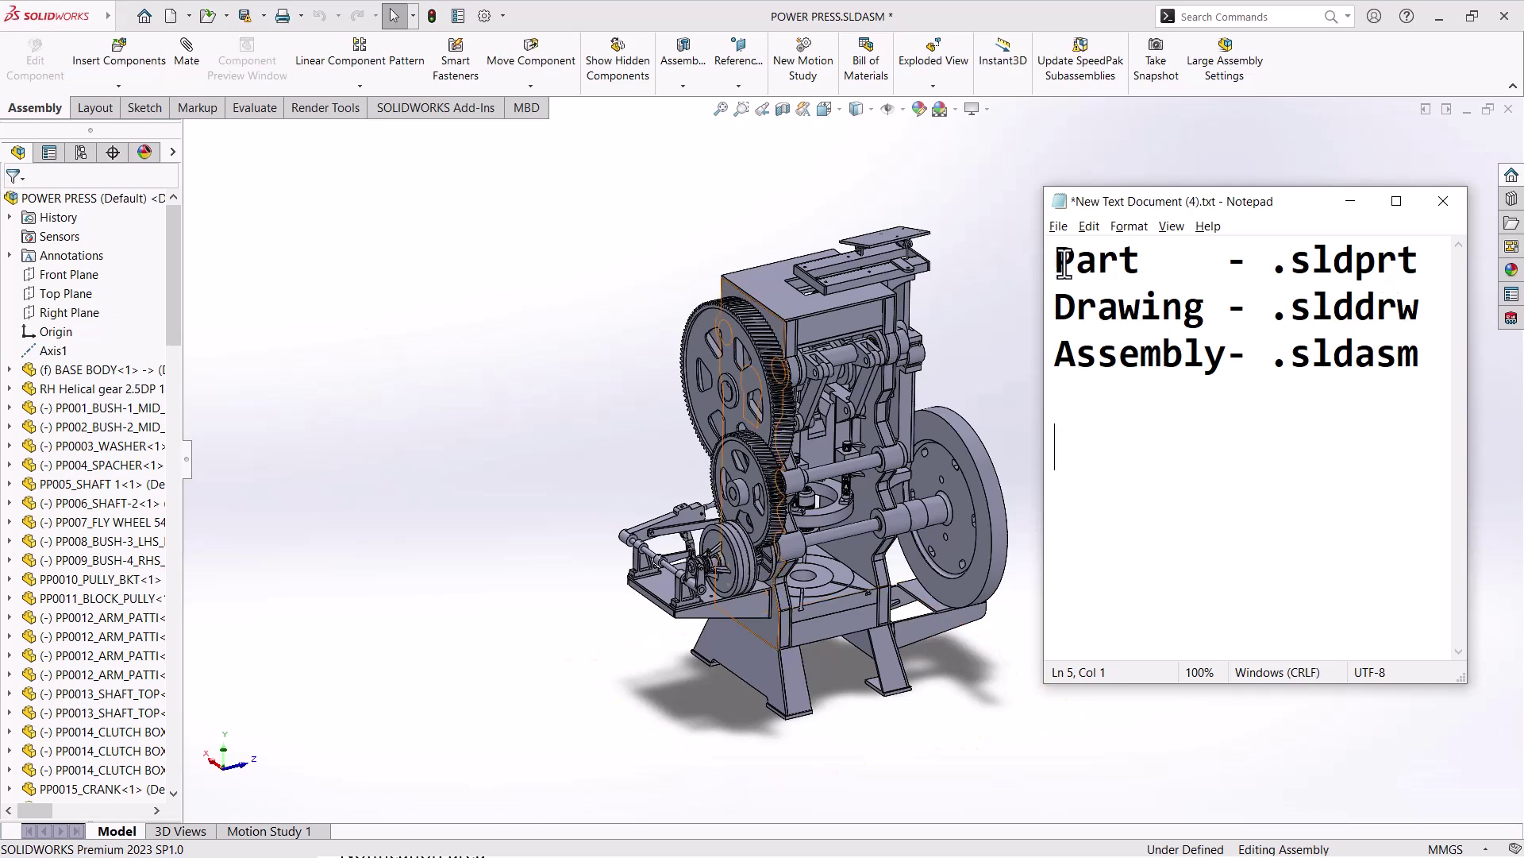
drag(1056, 262, 1446, 270)
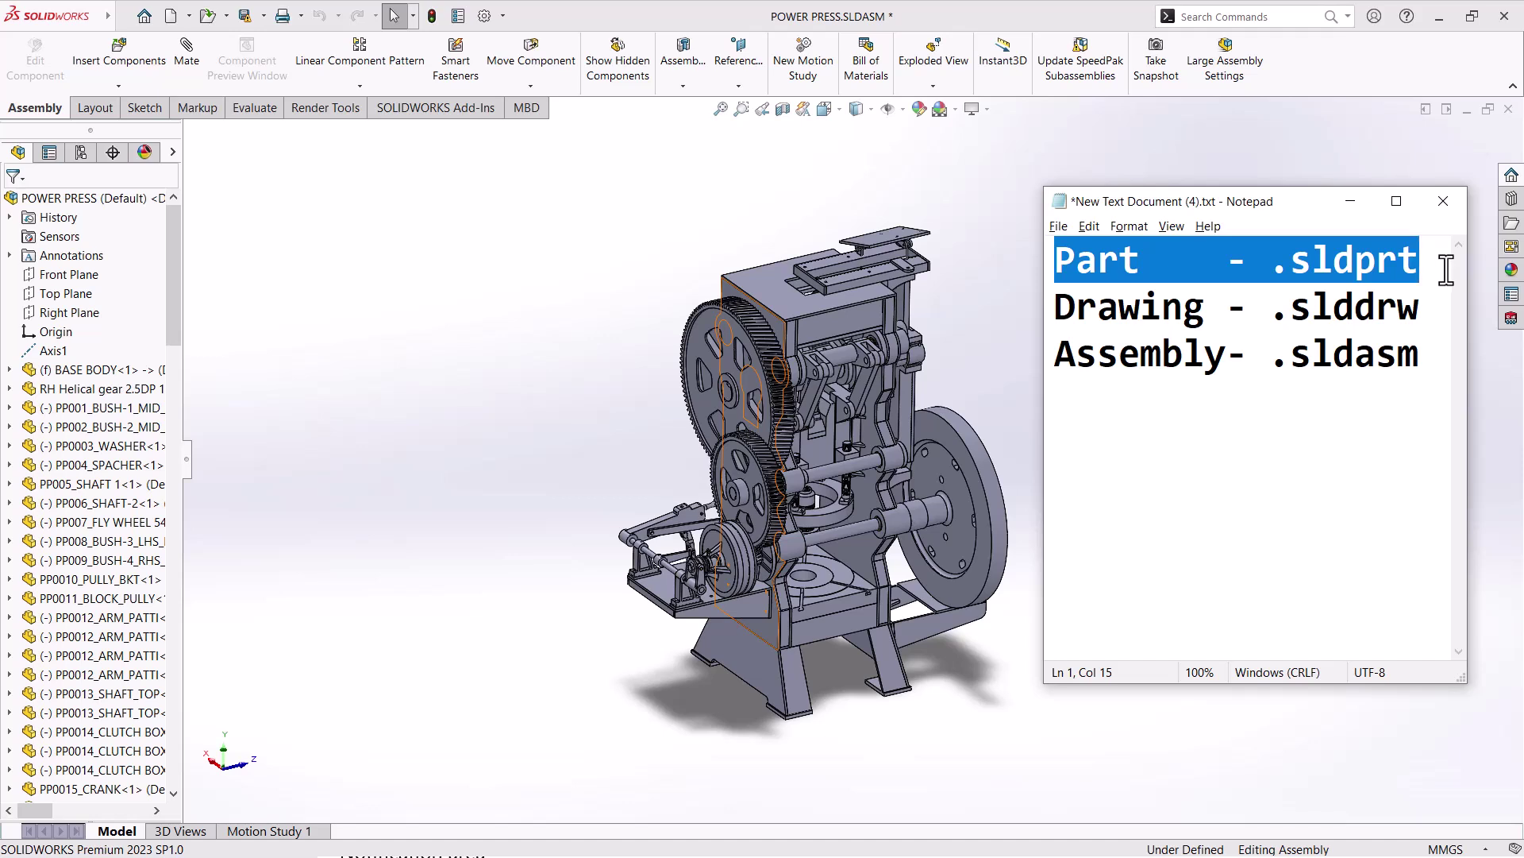
click(1446, 270)
click(1078, 453)
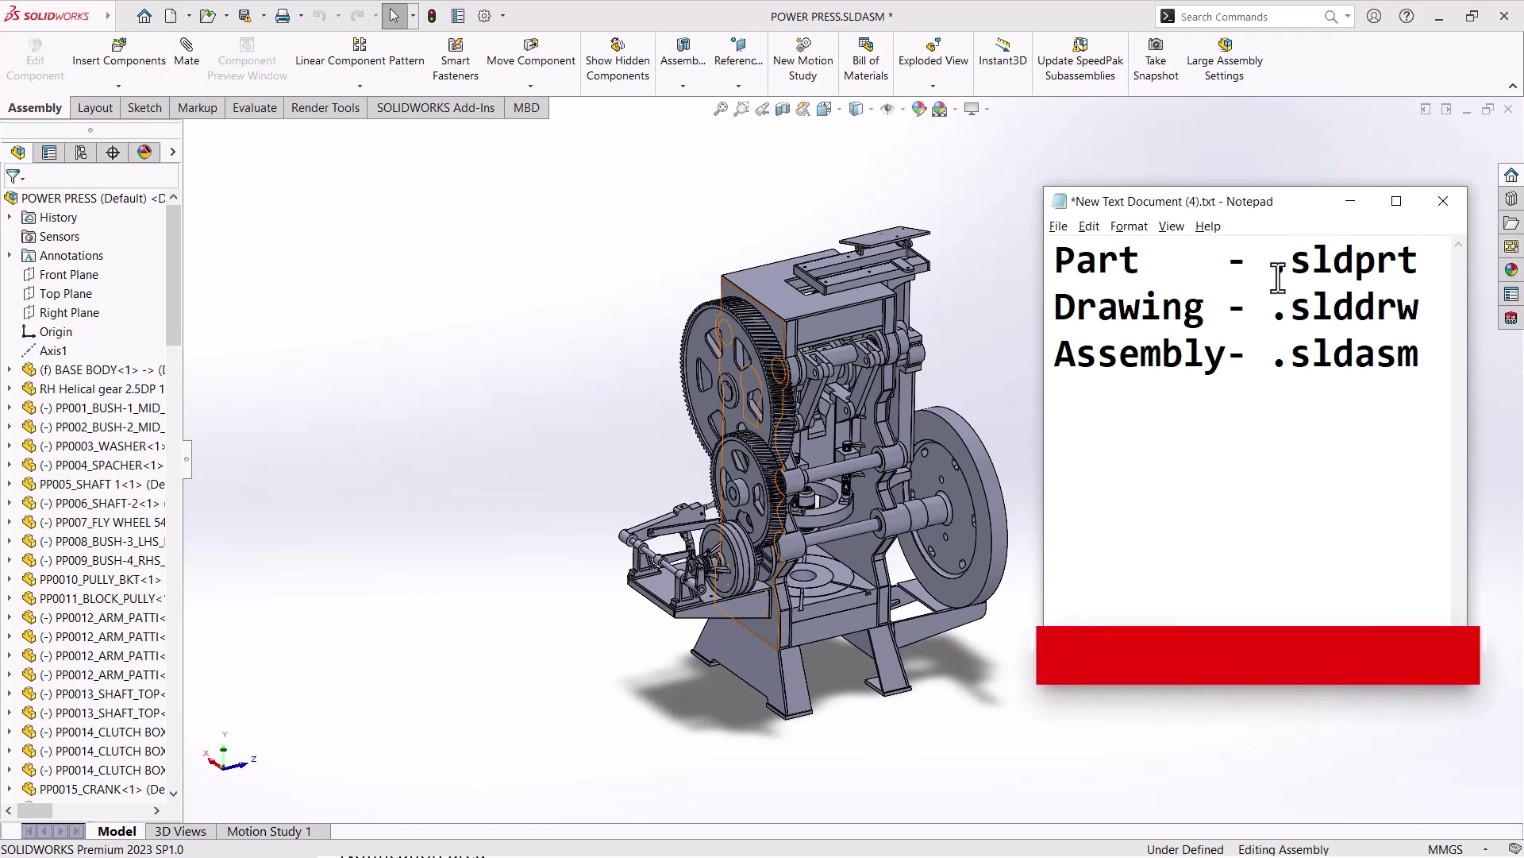
drag(1271, 274, 1441, 272)
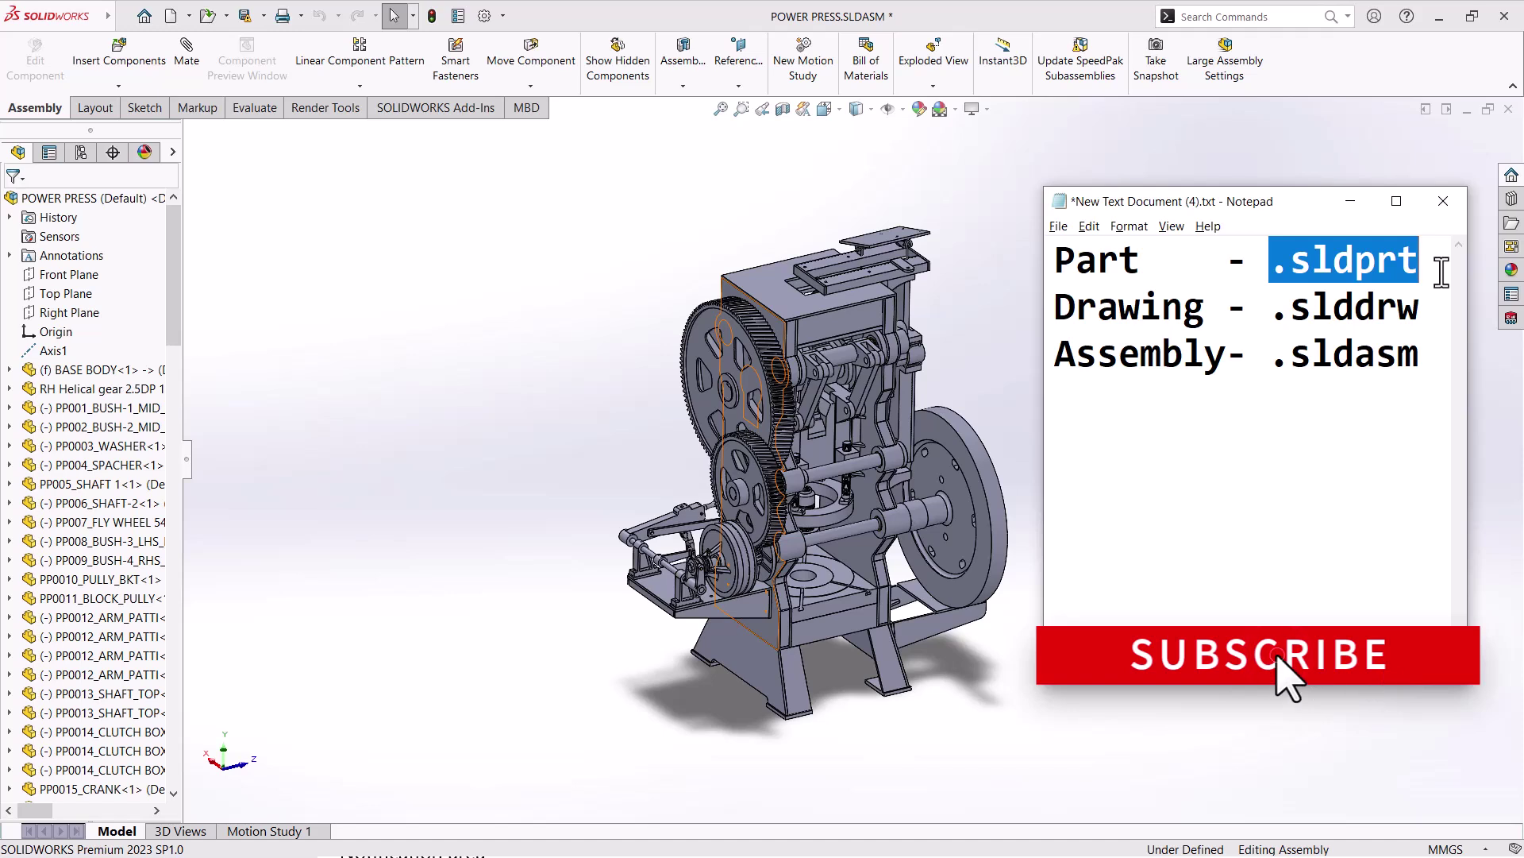
click(1086, 450)
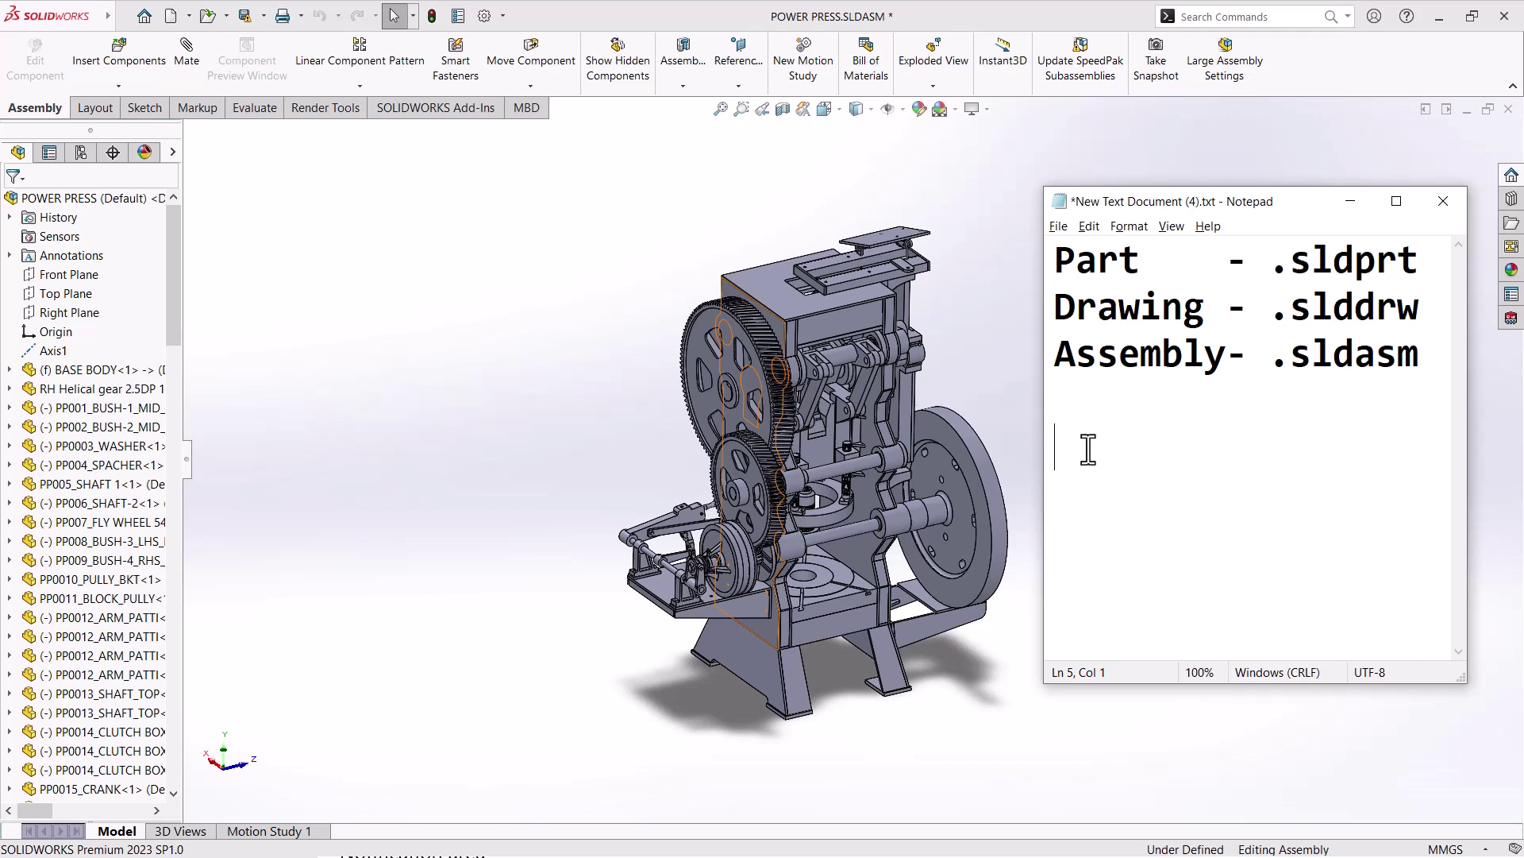
Type the 'nutral' heading with .igs and .iges listed below it
text(nutr)
text(ak)
key(BackSpace)
text(l)
key(Return)
text(•)
text(ig)
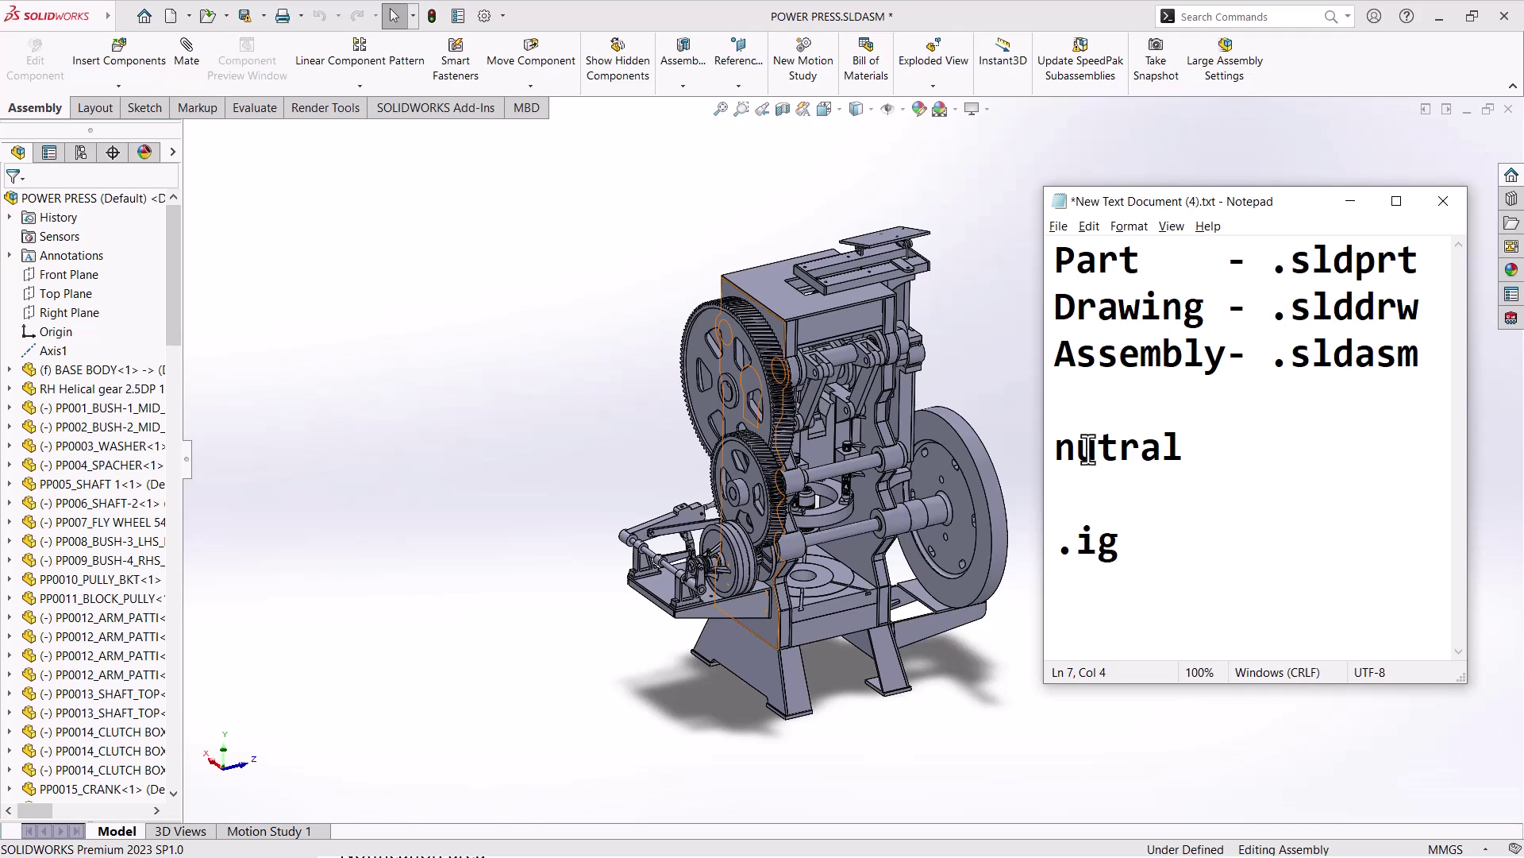
text(s)
key(Return)
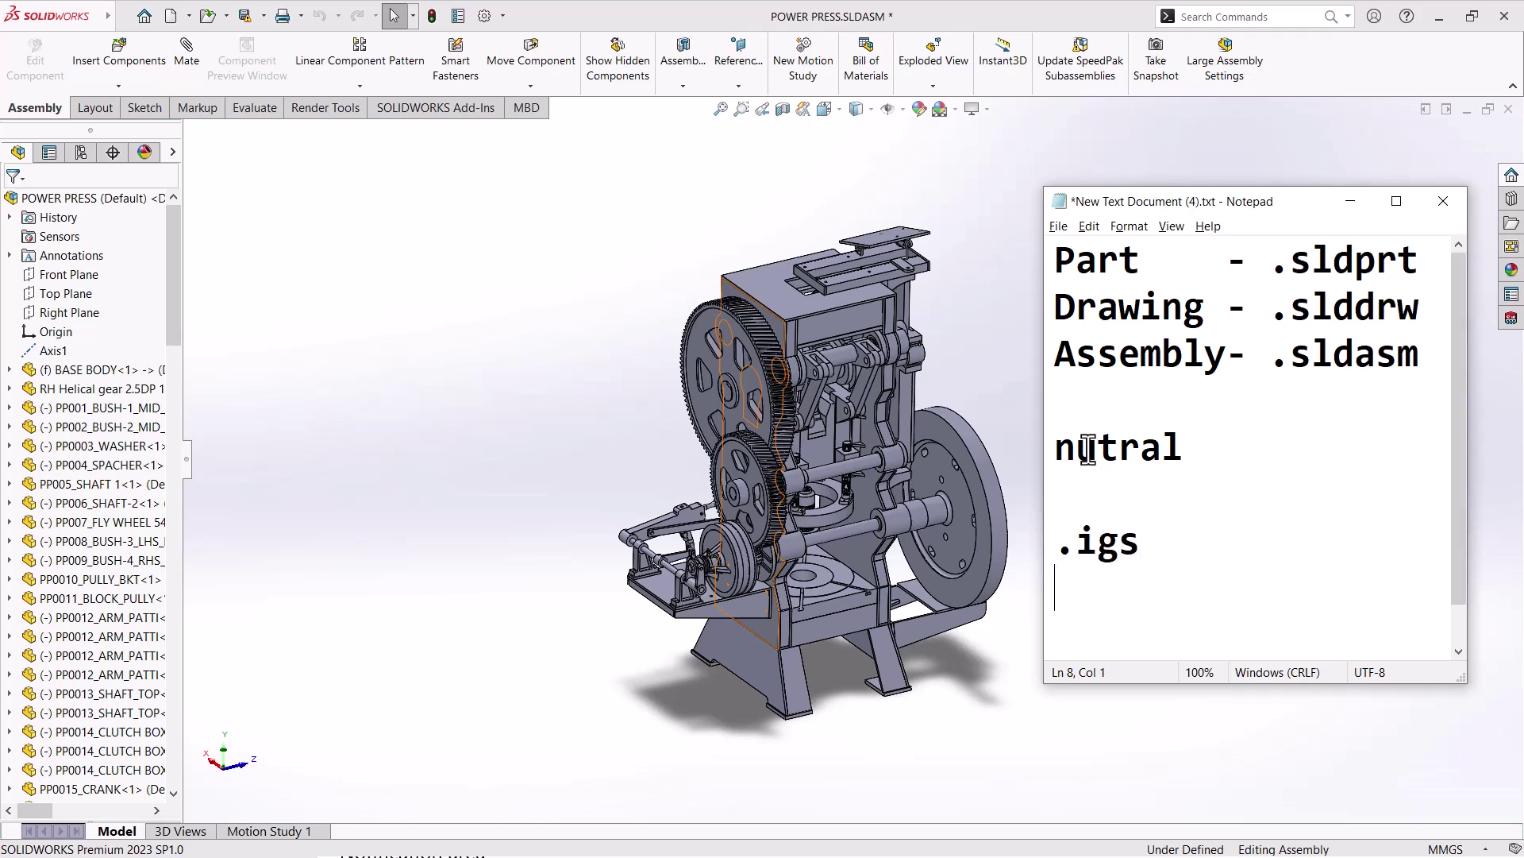
text(.i)
text(ges)
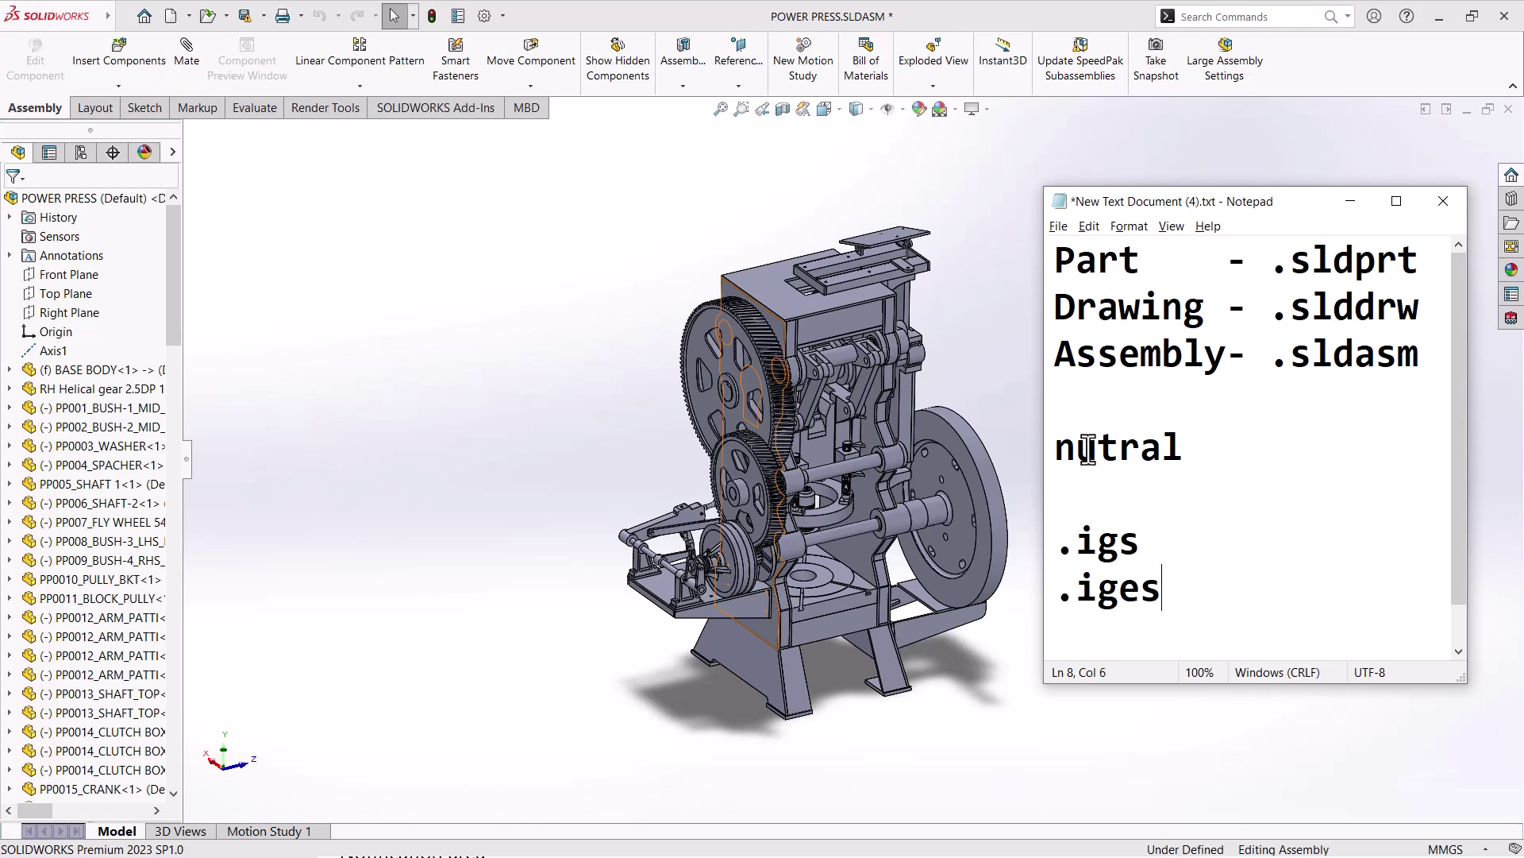
key(Return)
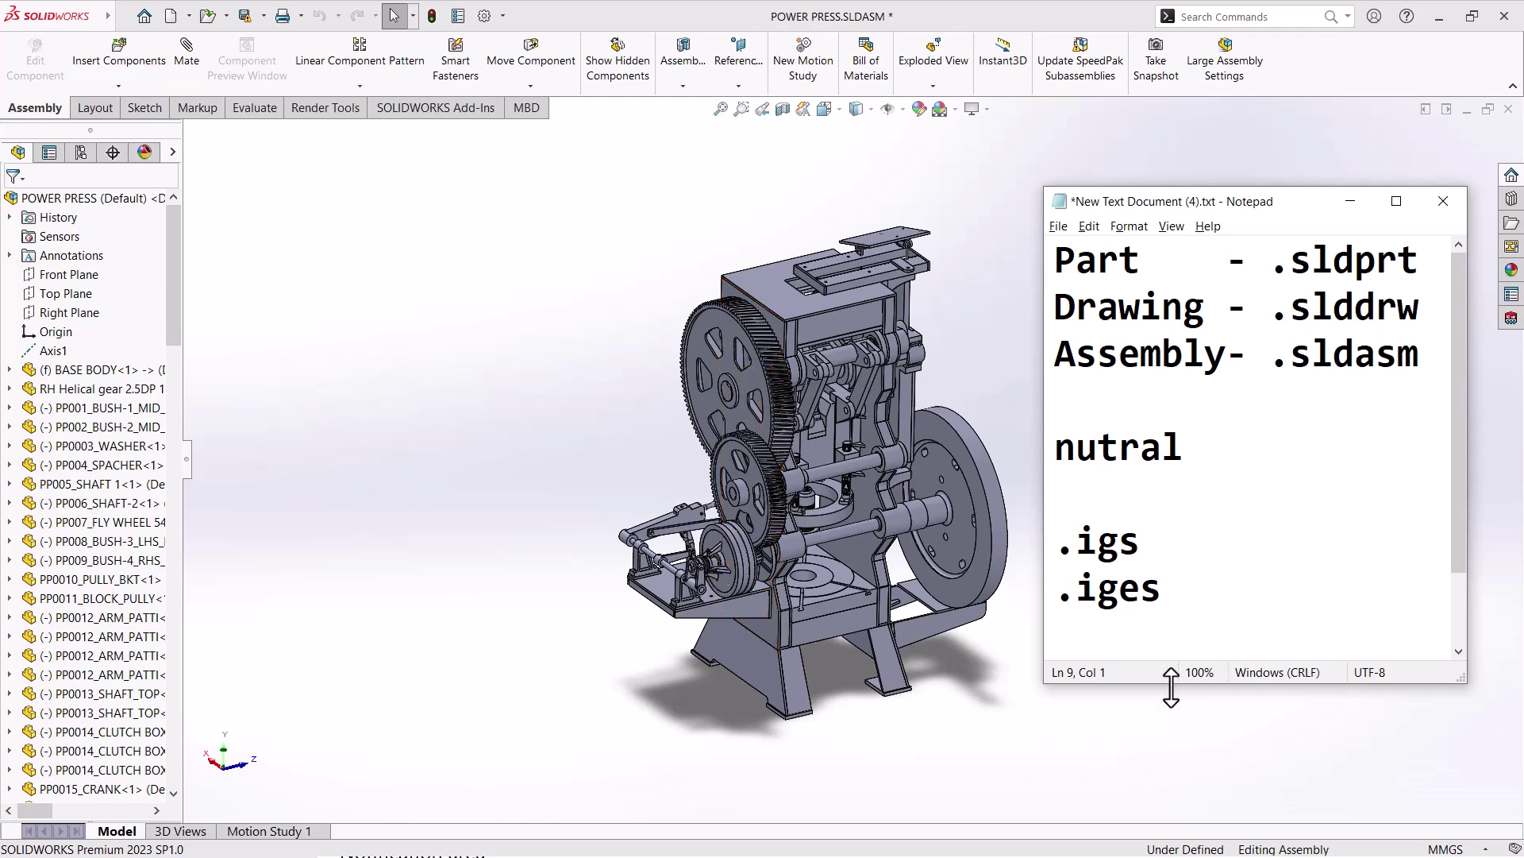
Enlarge the Notepad text area and add .step, .stp and .x_t Parasolid
drag(1160, 683, 1158, 854)
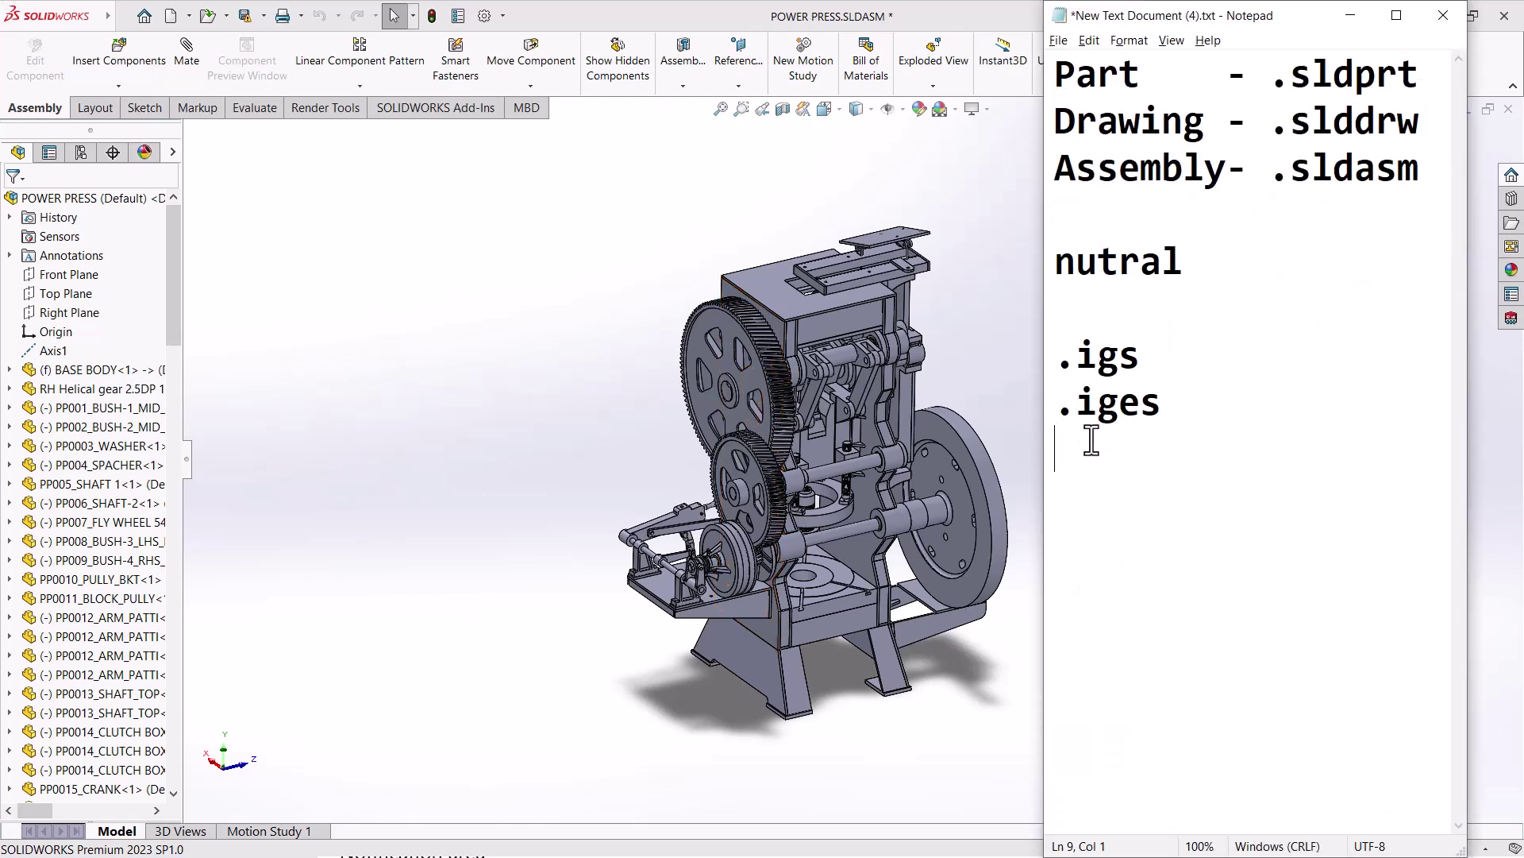
text(.)
text(step)
key(Return)
text(.s)
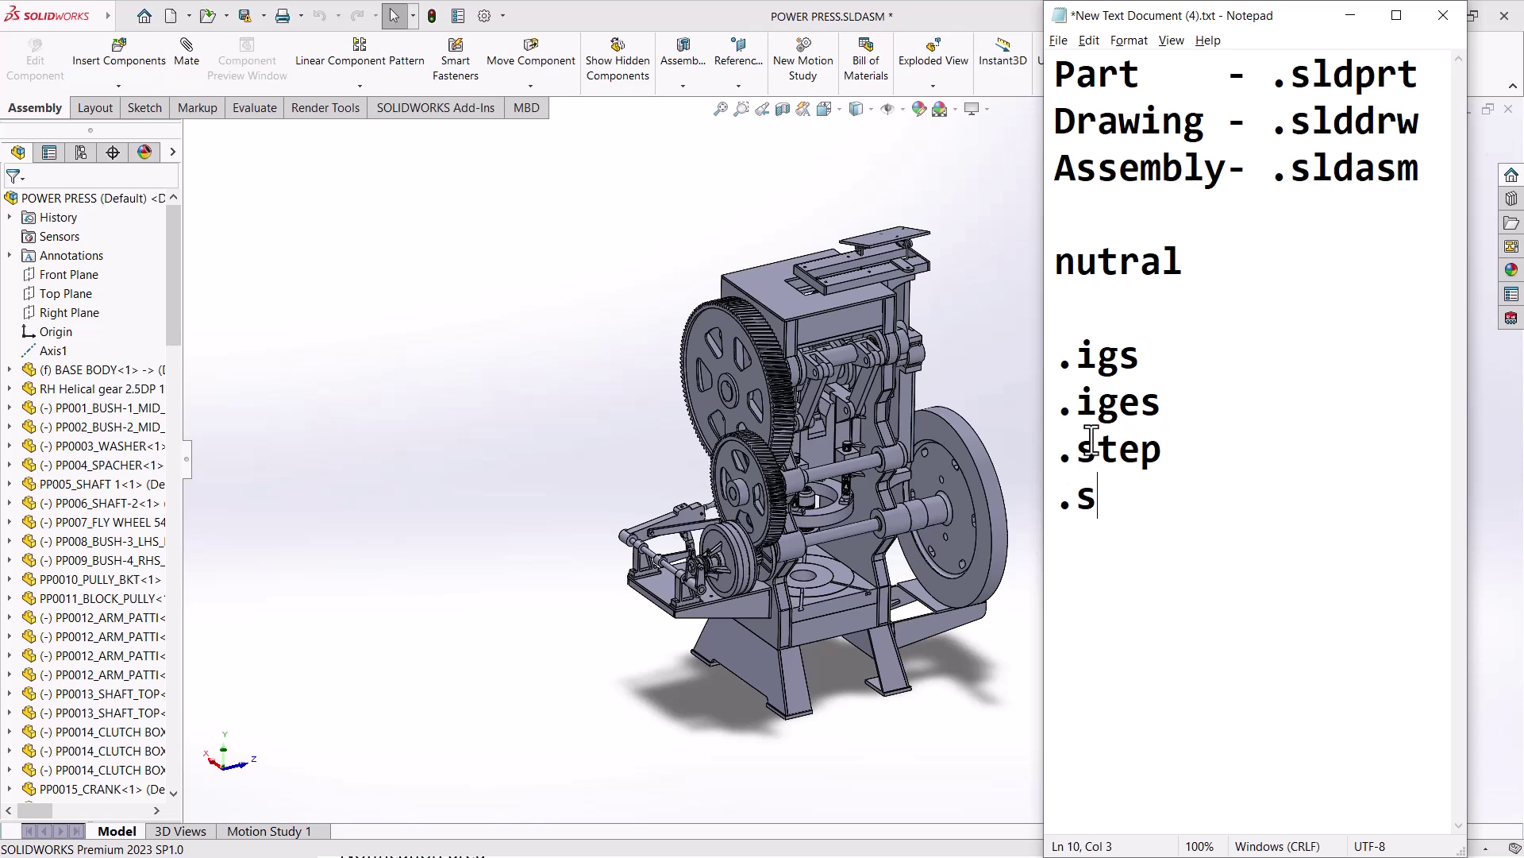
text(tp )
text(.)
text(x)
text(_t )
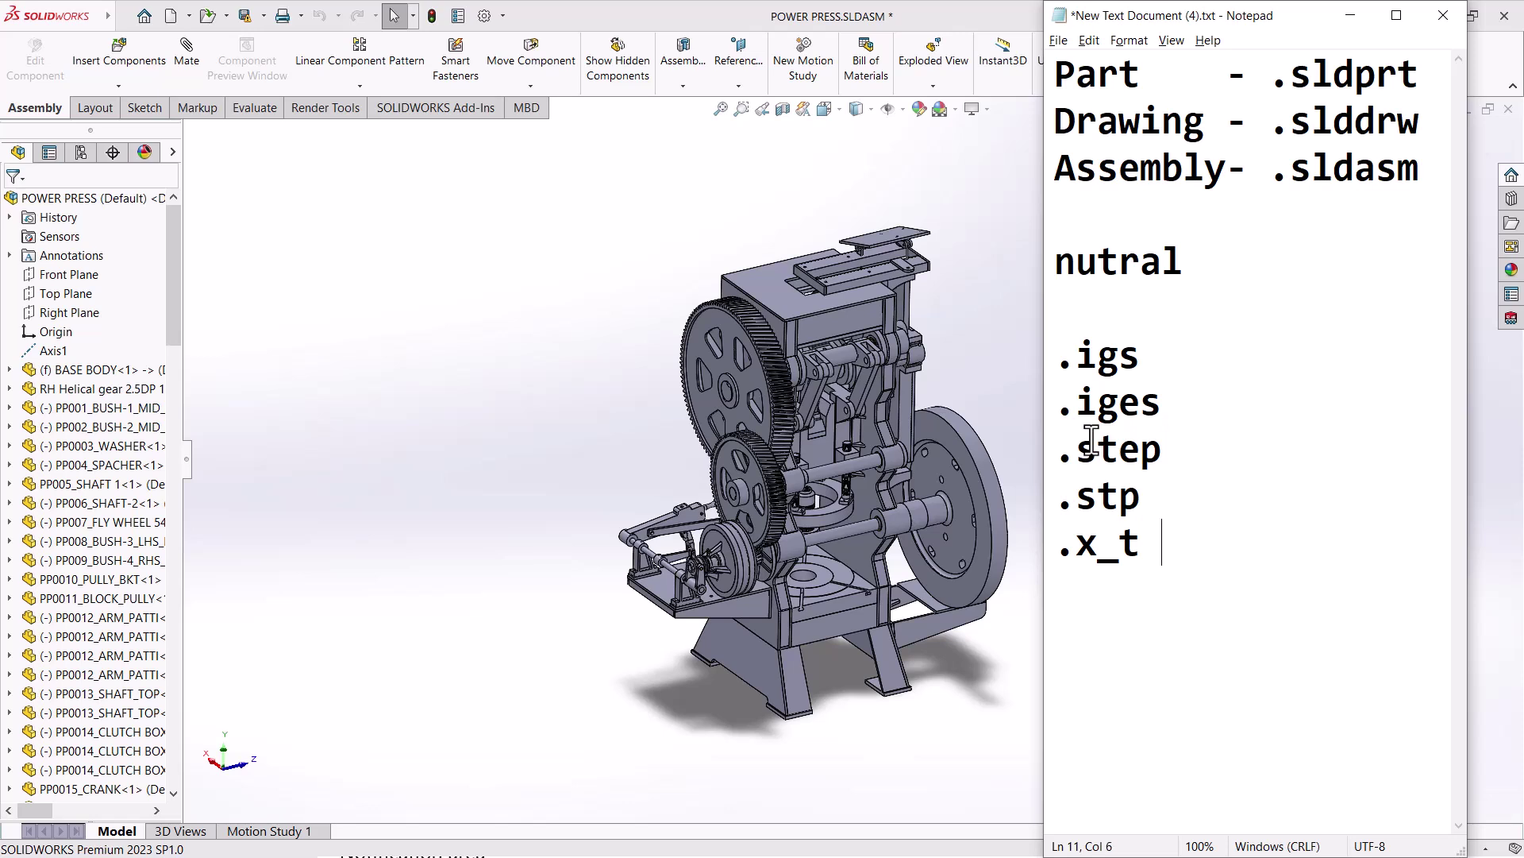
text(P)
text(ara)
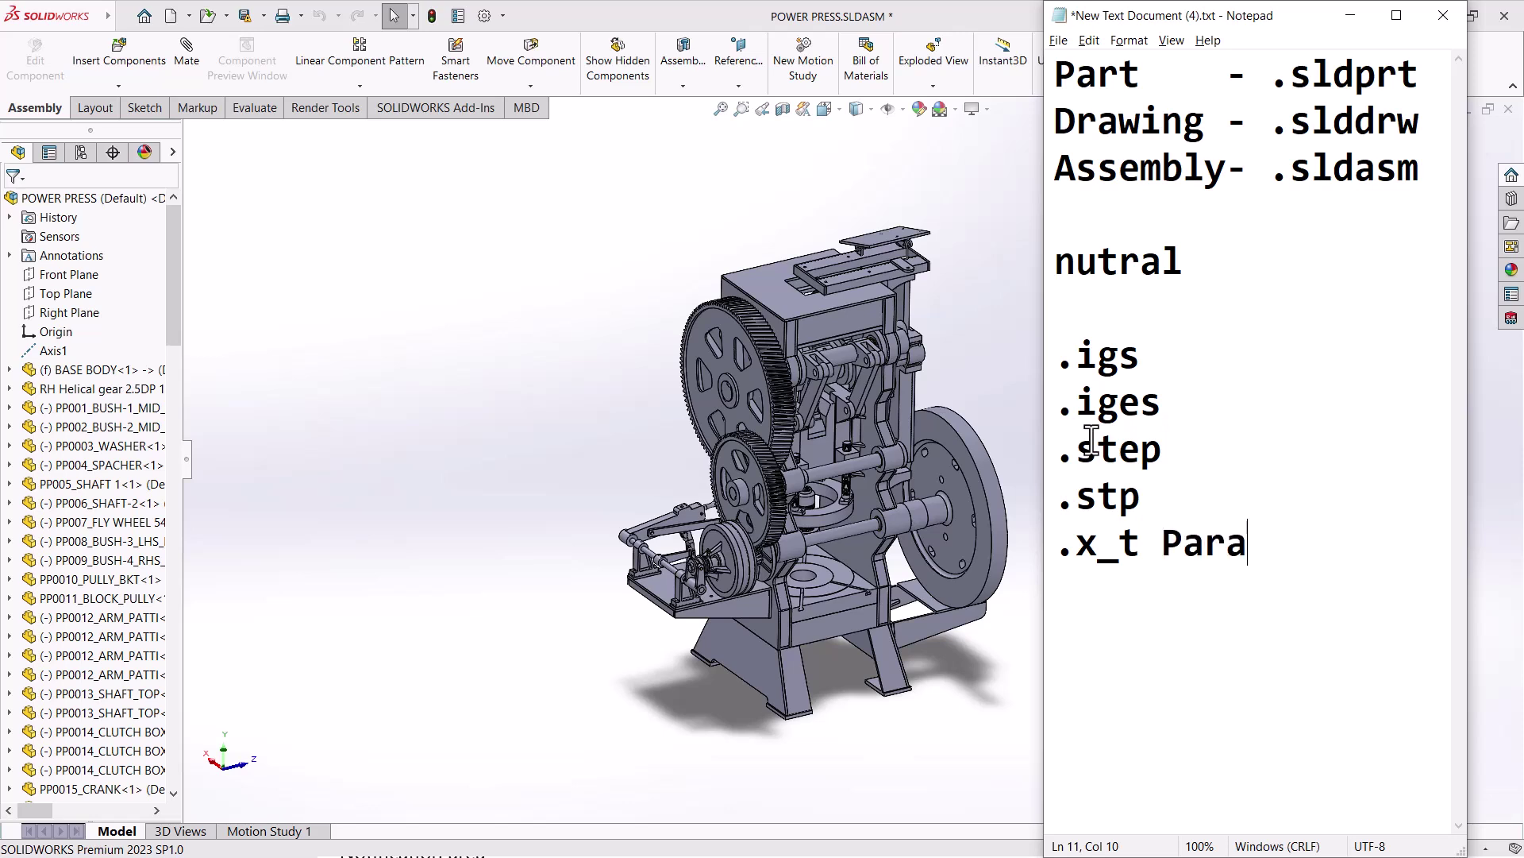
text(solid)
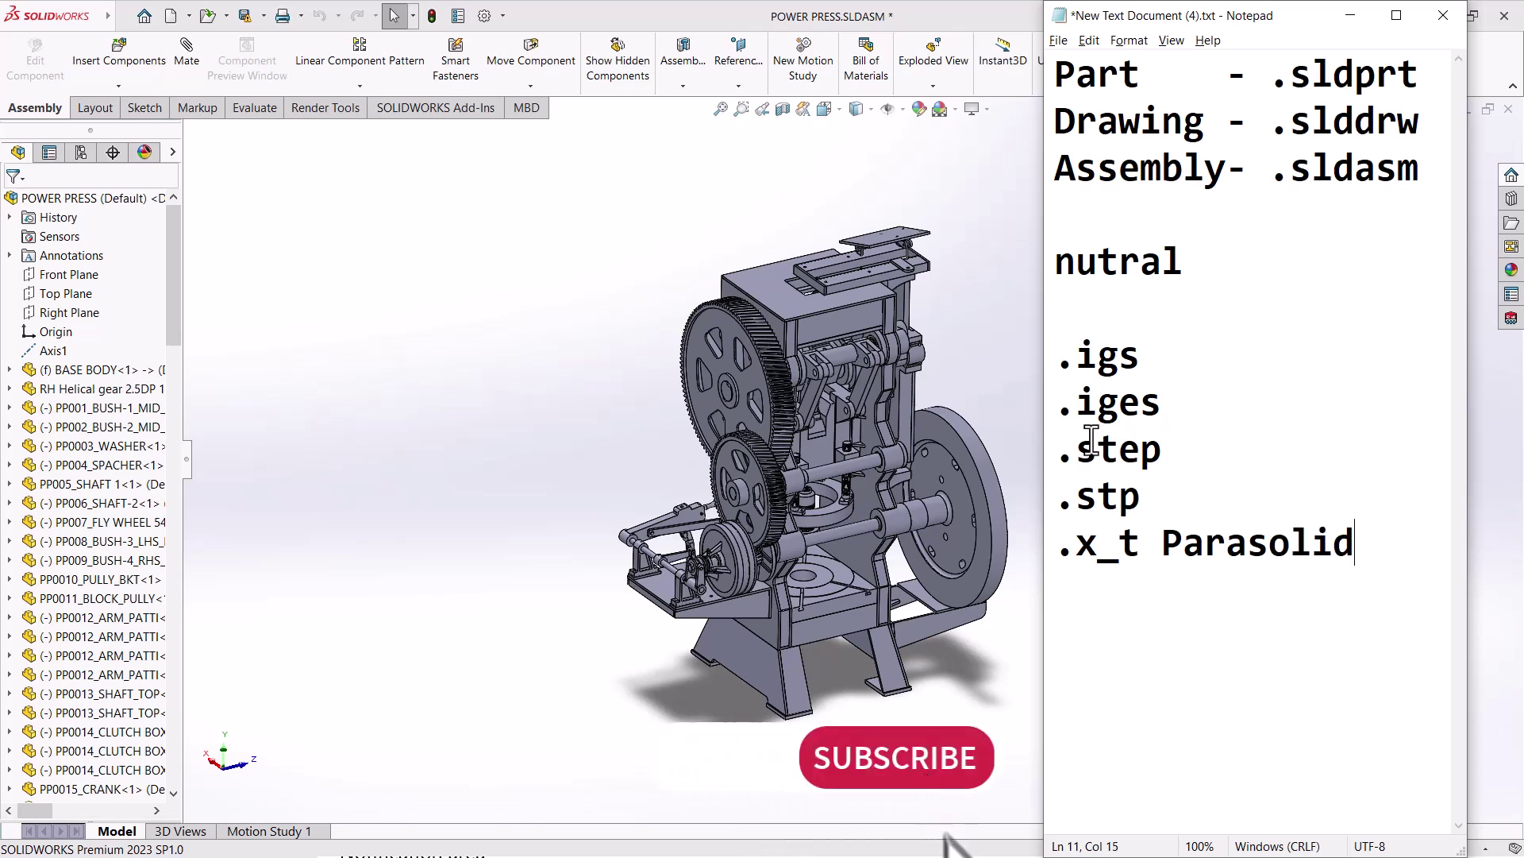
Prefix the heading with '3D' and add an empty line after .x_t Parasolid
click(1057, 355)
drag(1056, 355, 1345, 586)
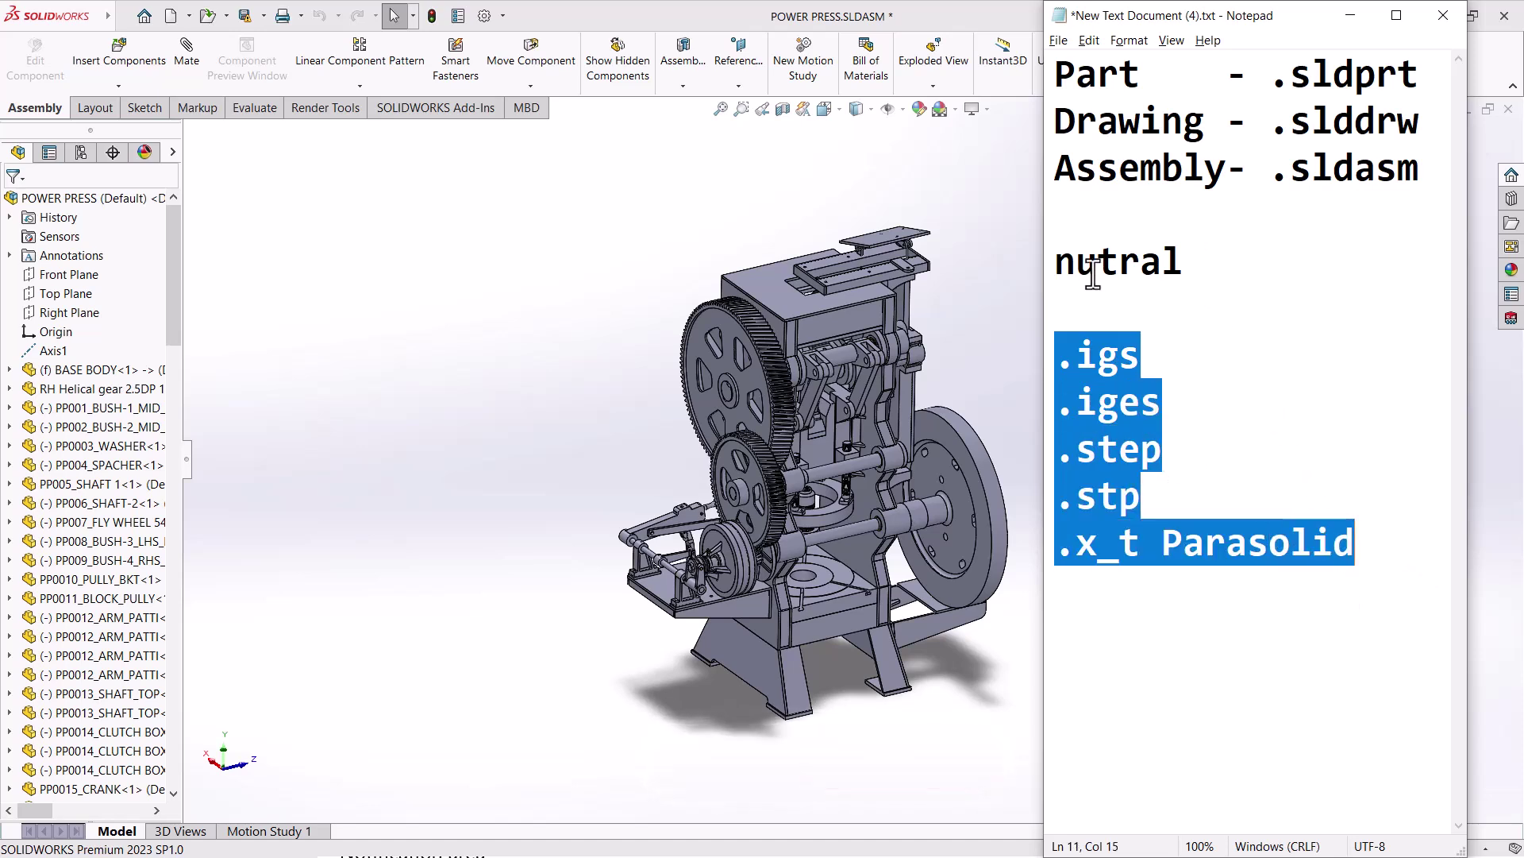
click(1057, 262)
text(#)
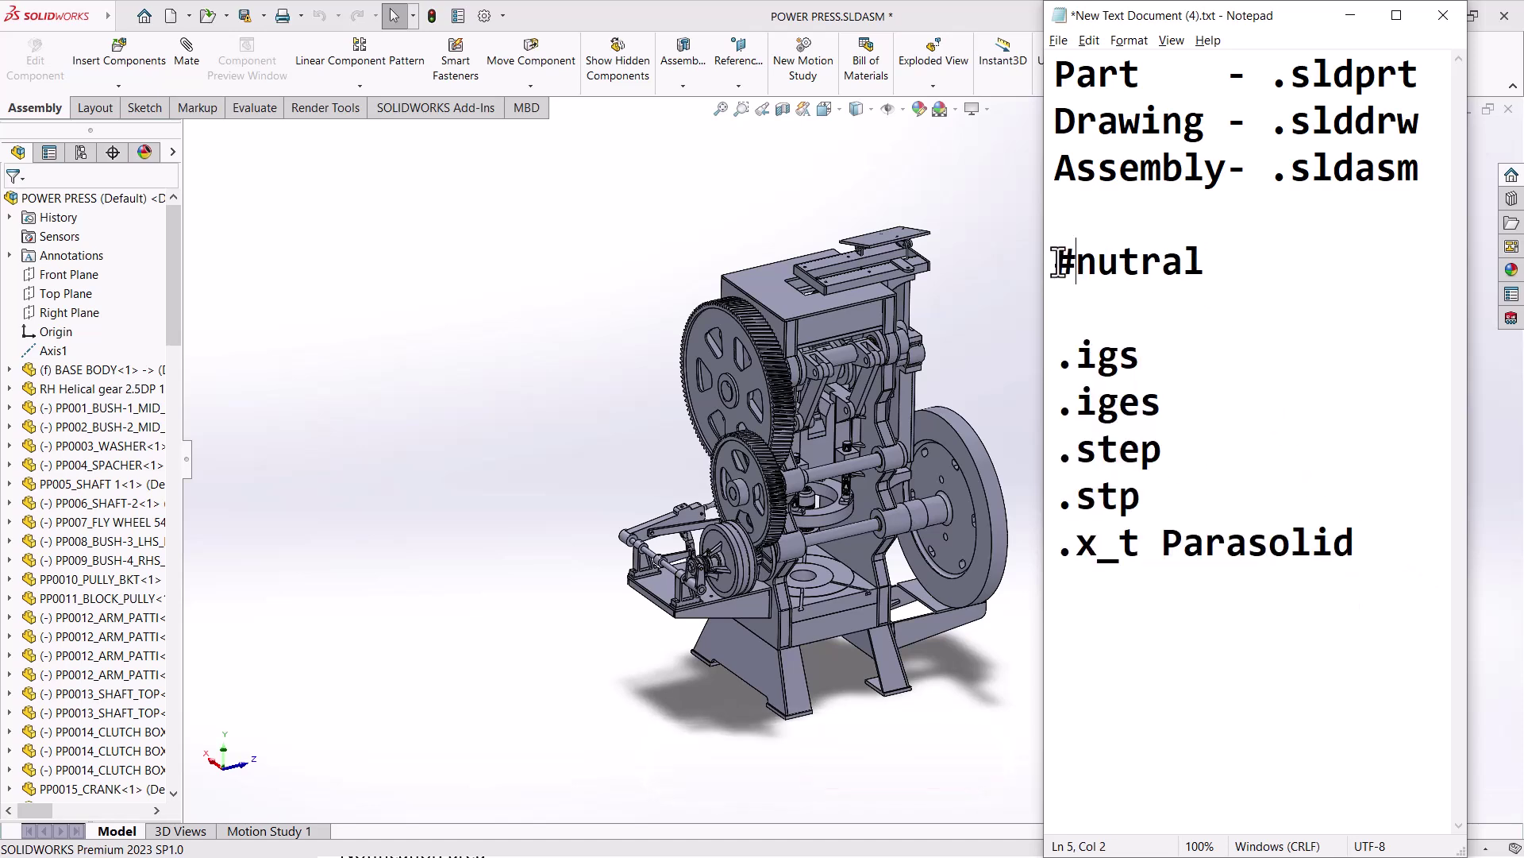
text(d)
key(BackSpace)
key(BackSpace)
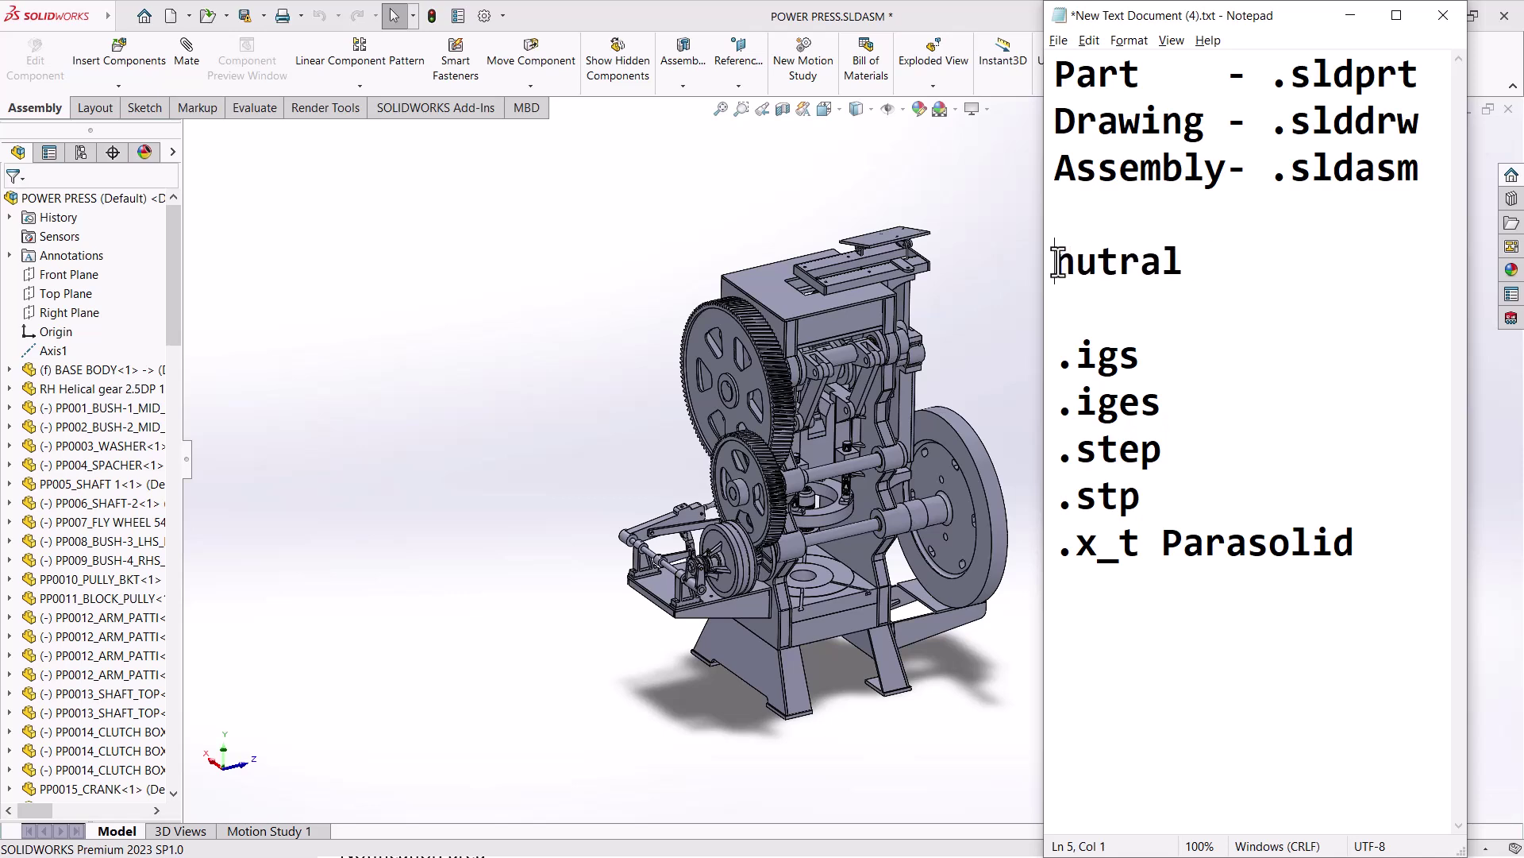
text(3D)
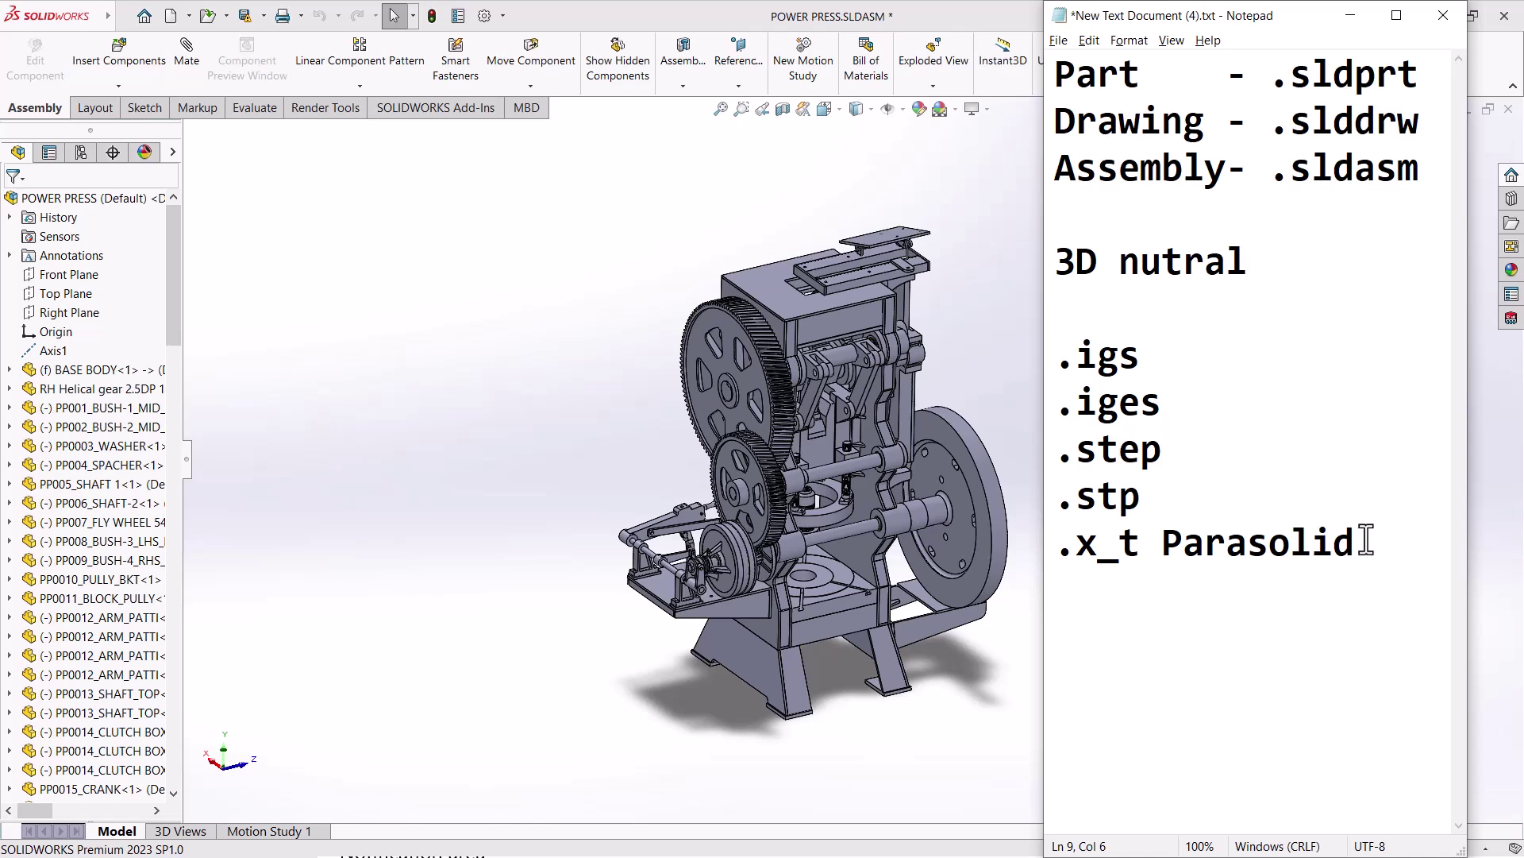
mouse_move(1366, 542)
mouse_down()
mouse_move(1195, 531)
mouse_move(1060, 357)
mouse_up()
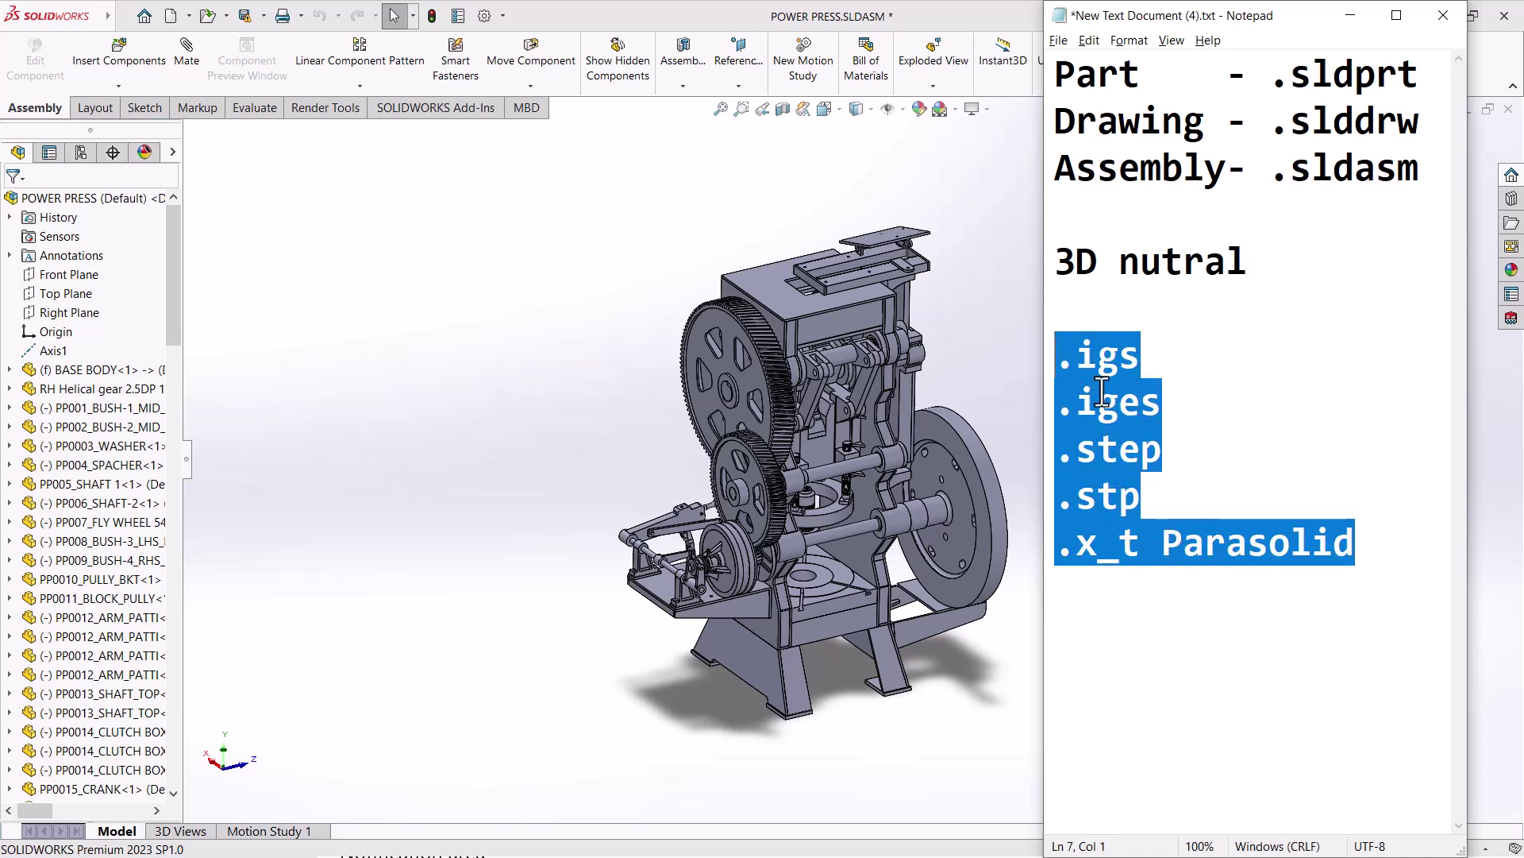
click(1383, 572)
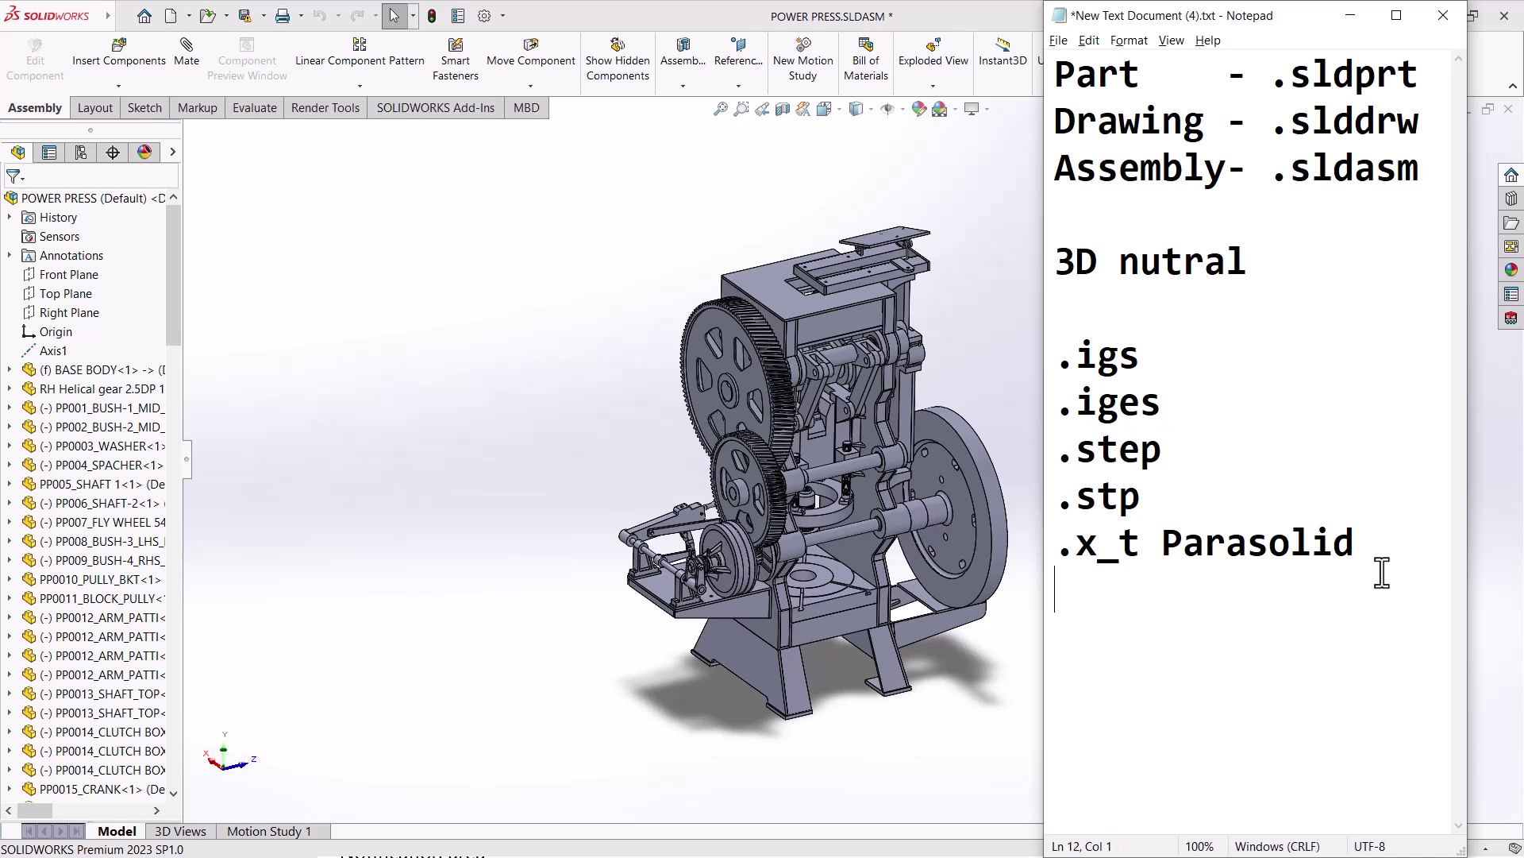
key(Return)
drag(1429, 129, 1274, 123)
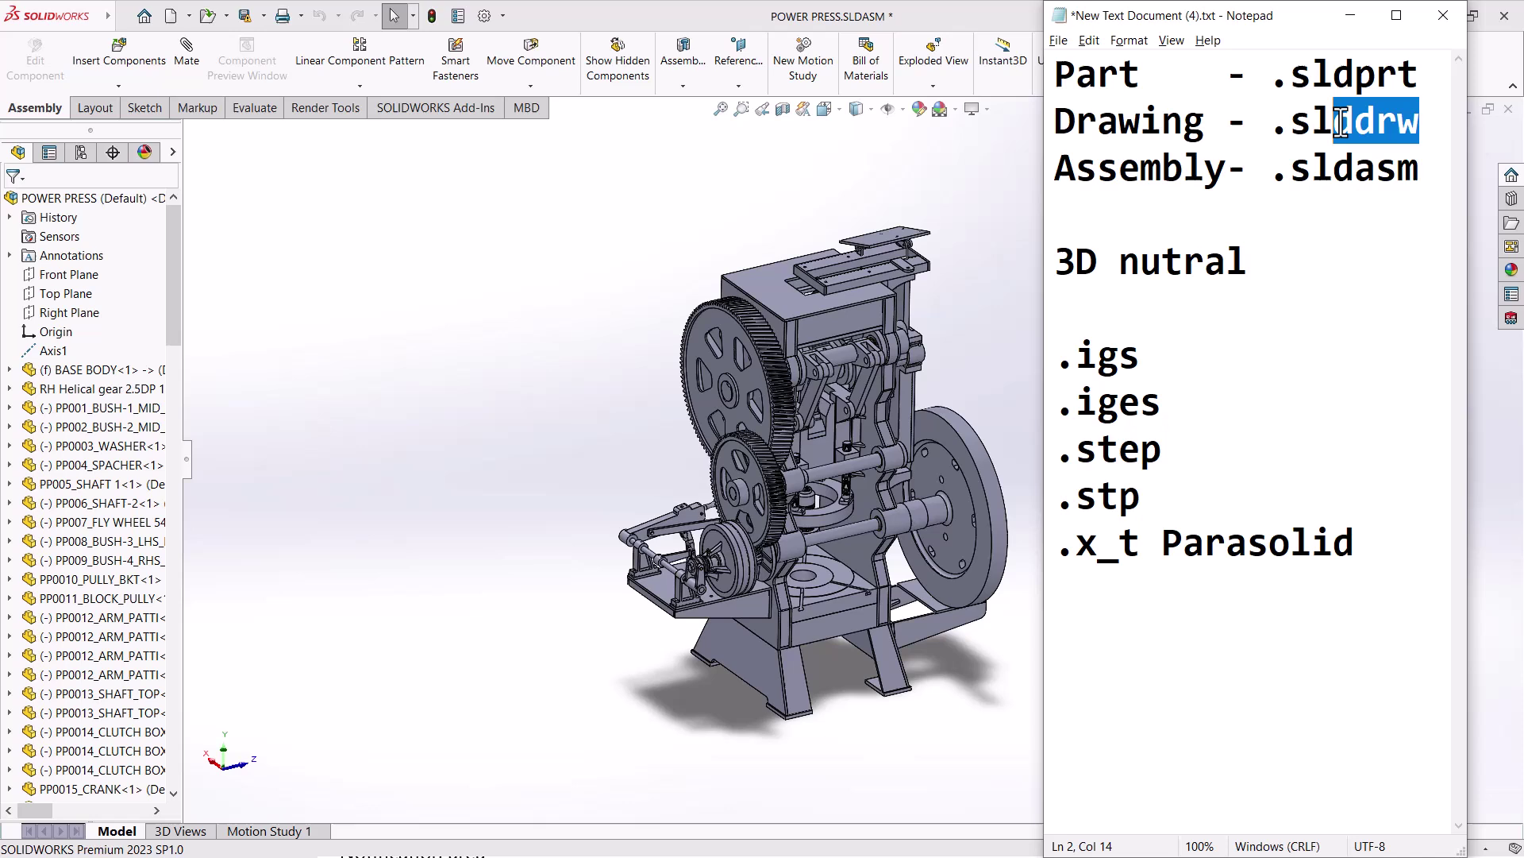
click(1274, 123)
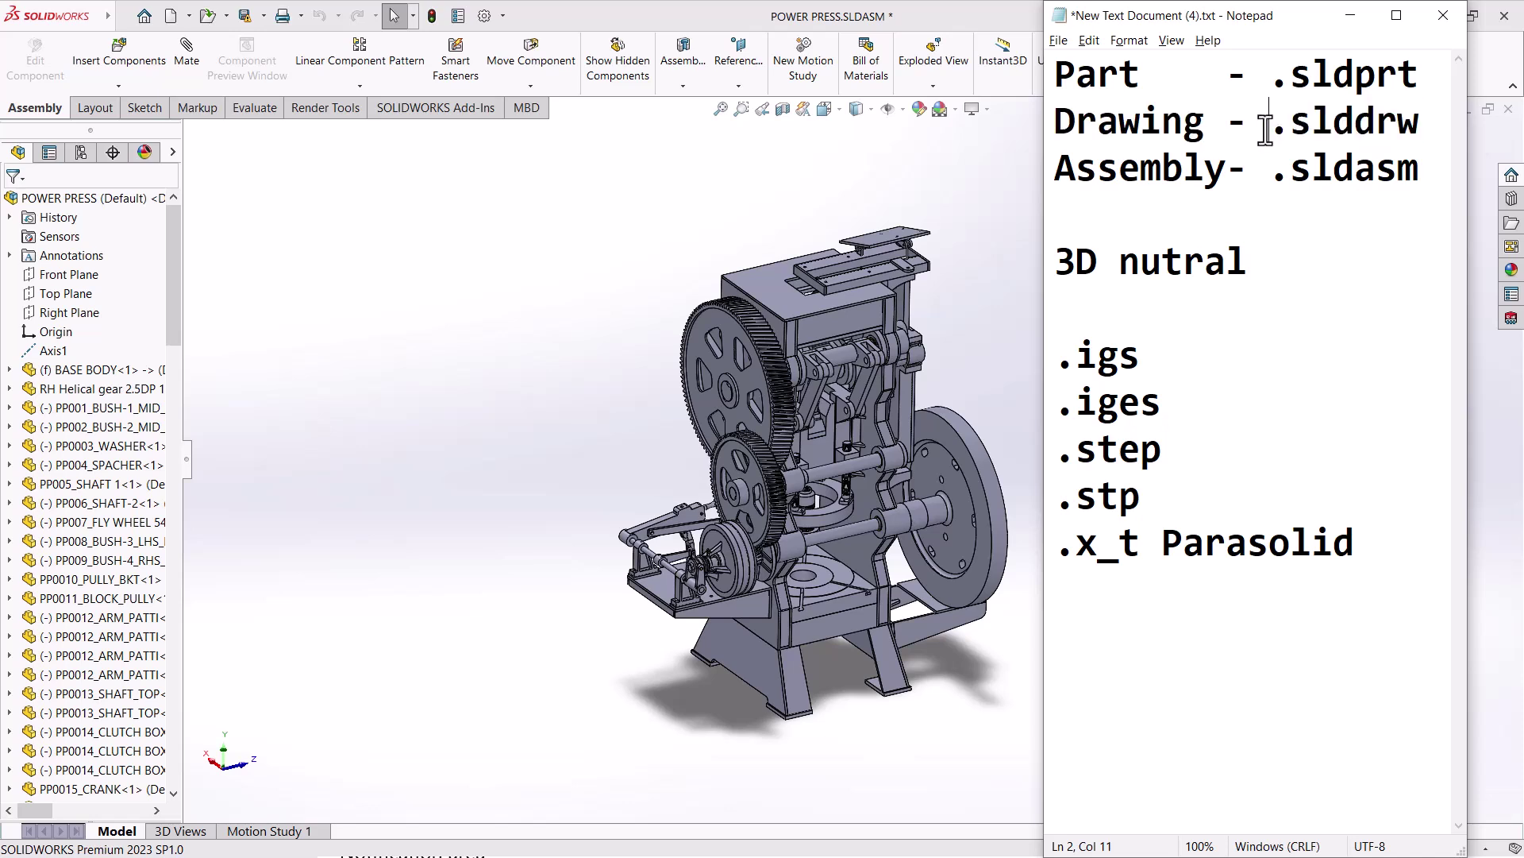
mouse_move(1423, 123)
mouse_down()
mouse_move(1087, 102)
mouse_move(1037, 73)
mouse_up()
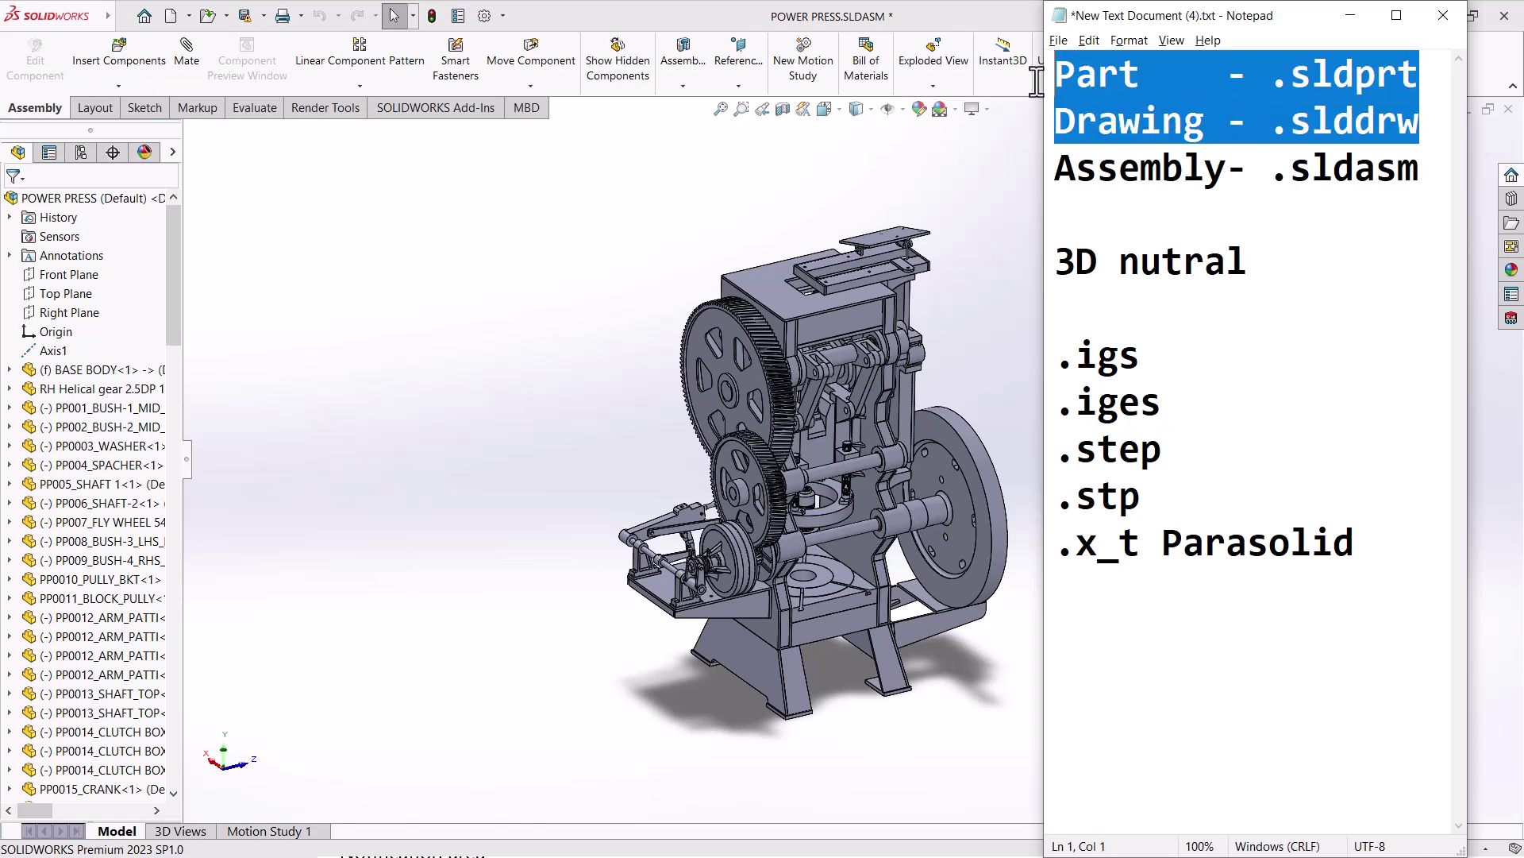
click(1203, 122)
drag(1274, 127, 1418, 135)
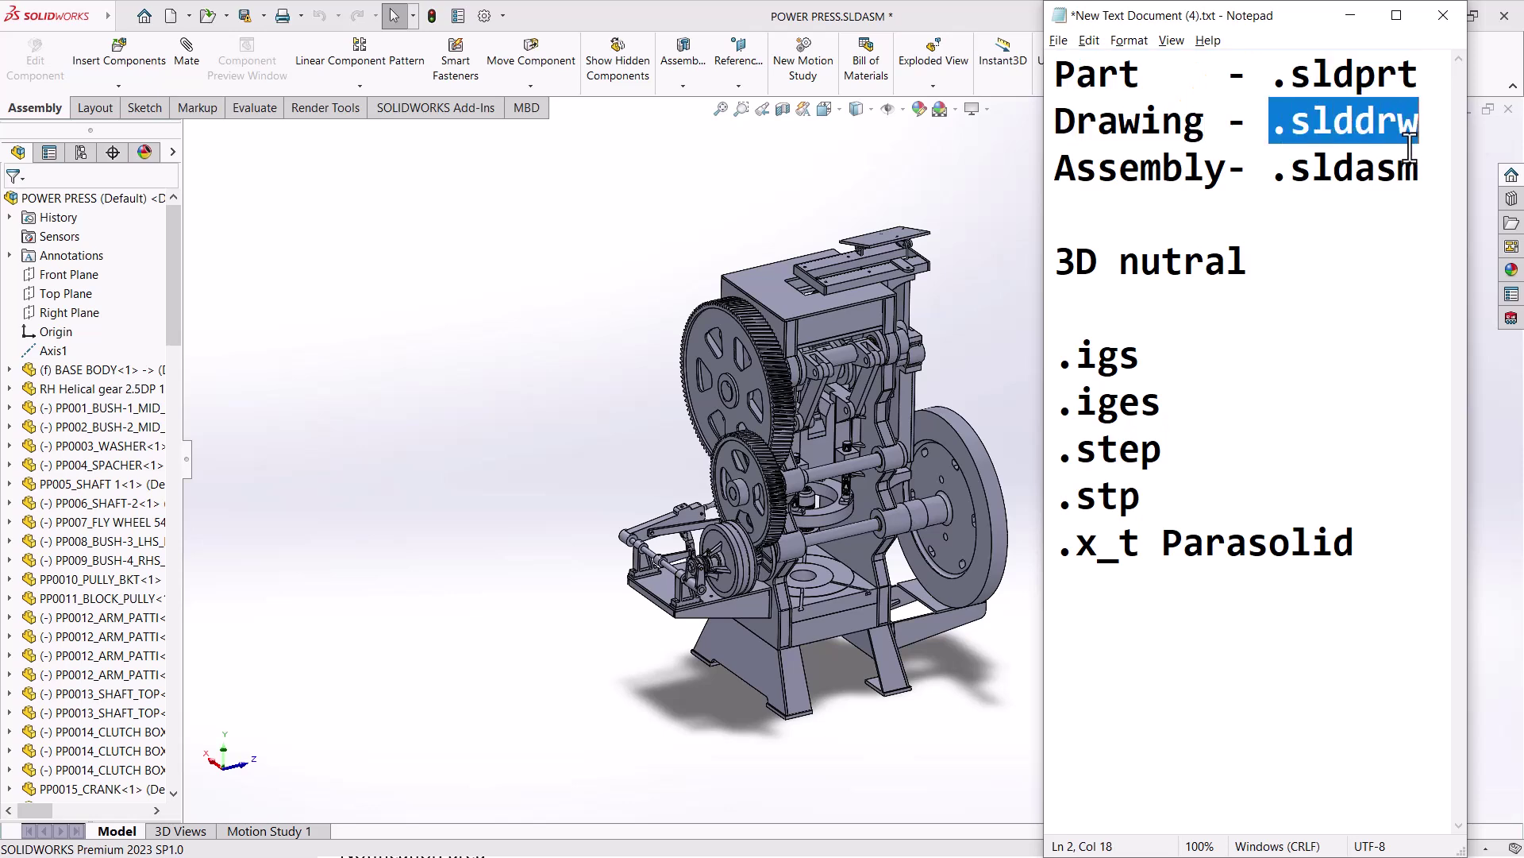
drag(1424, 170, 1271, 175)
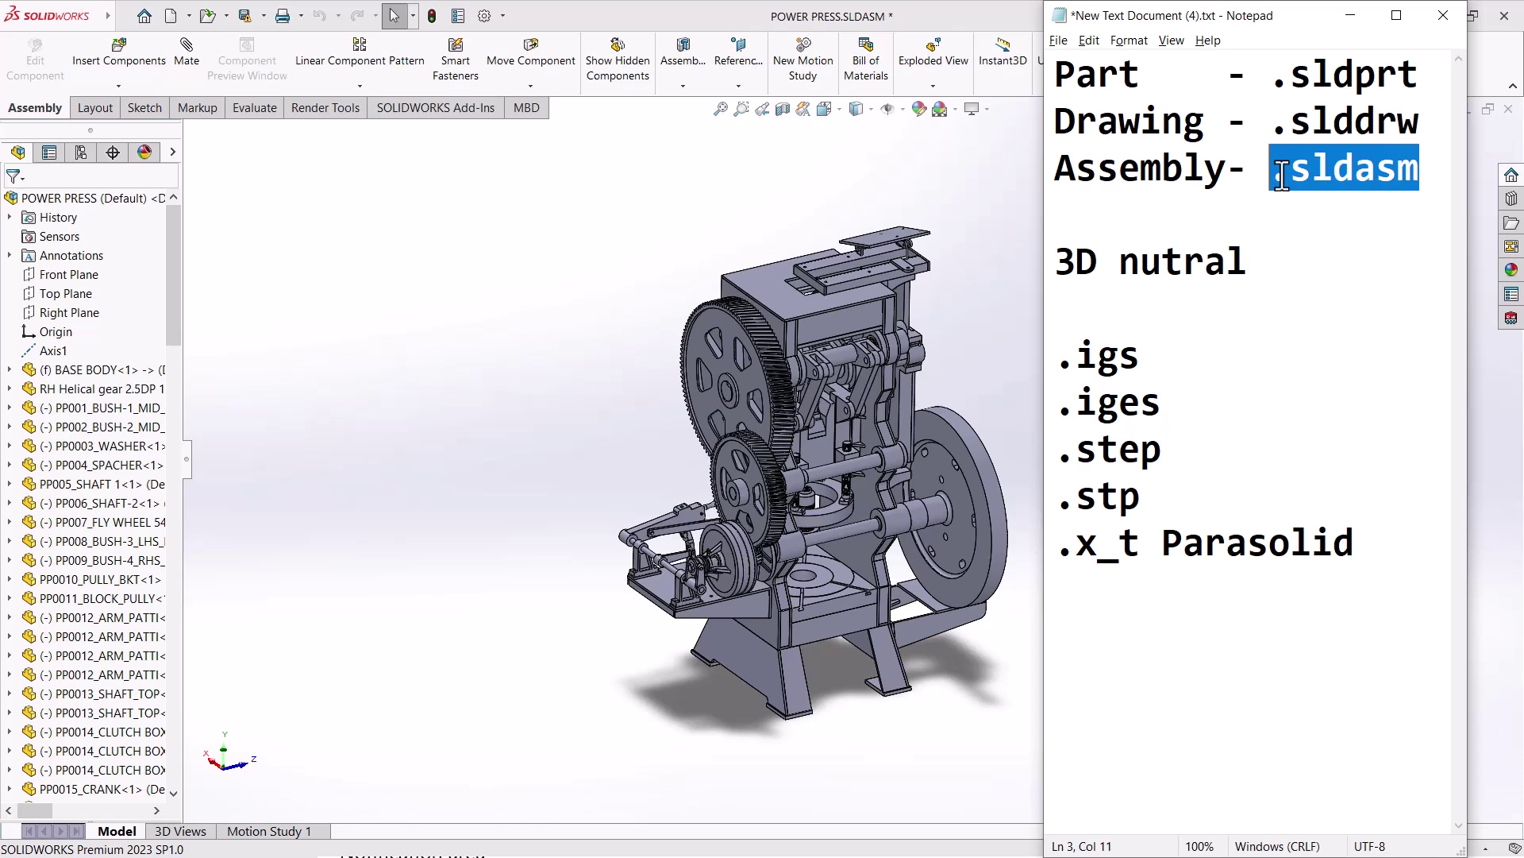
drag(1418, 74, 1053, 79)
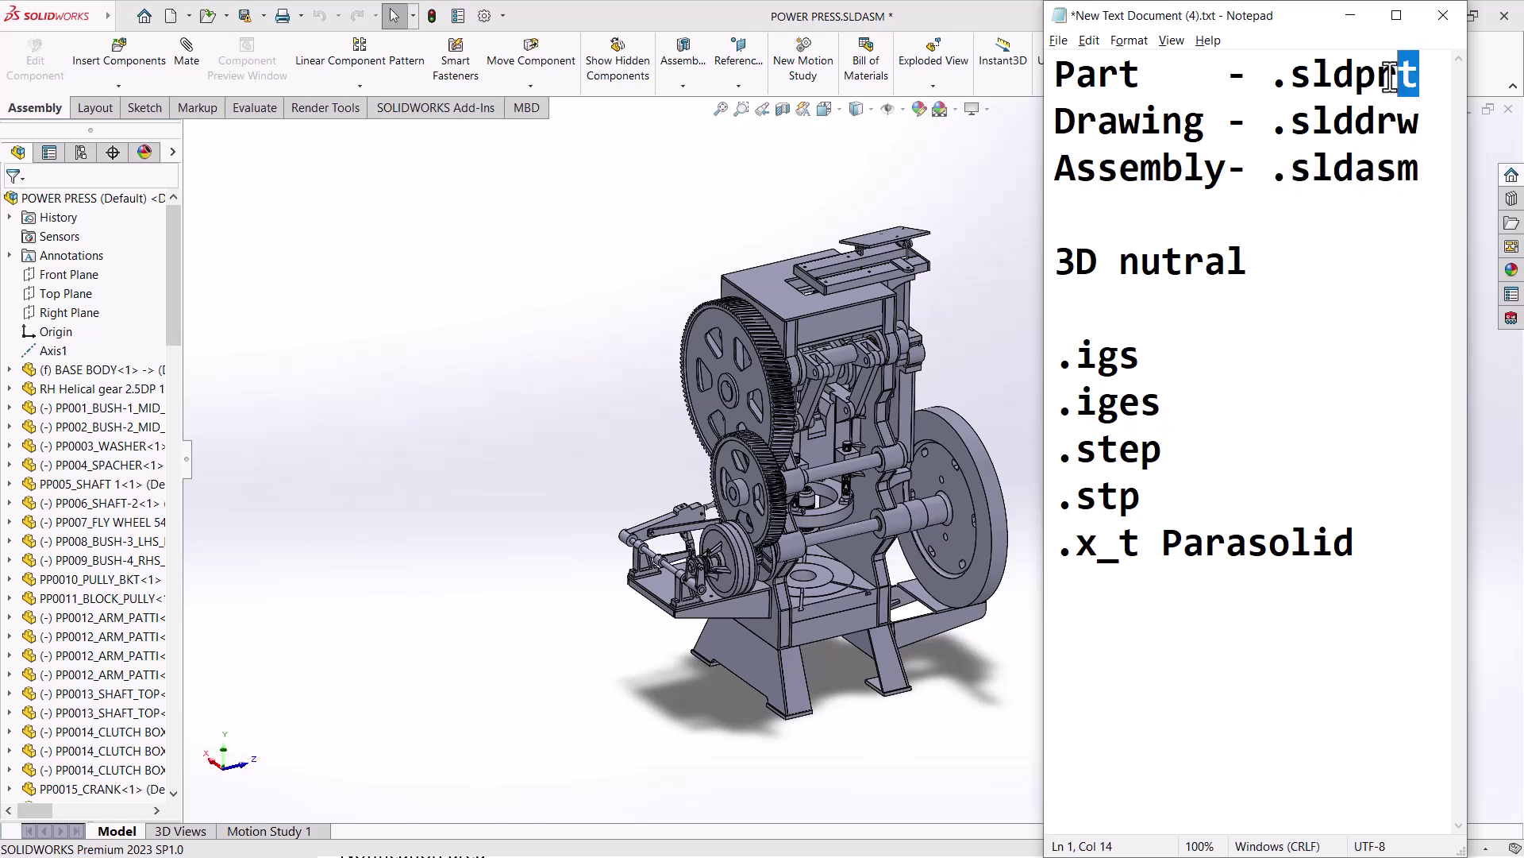
click(1161, 175)
drag(1423, 176, 1270, 175)
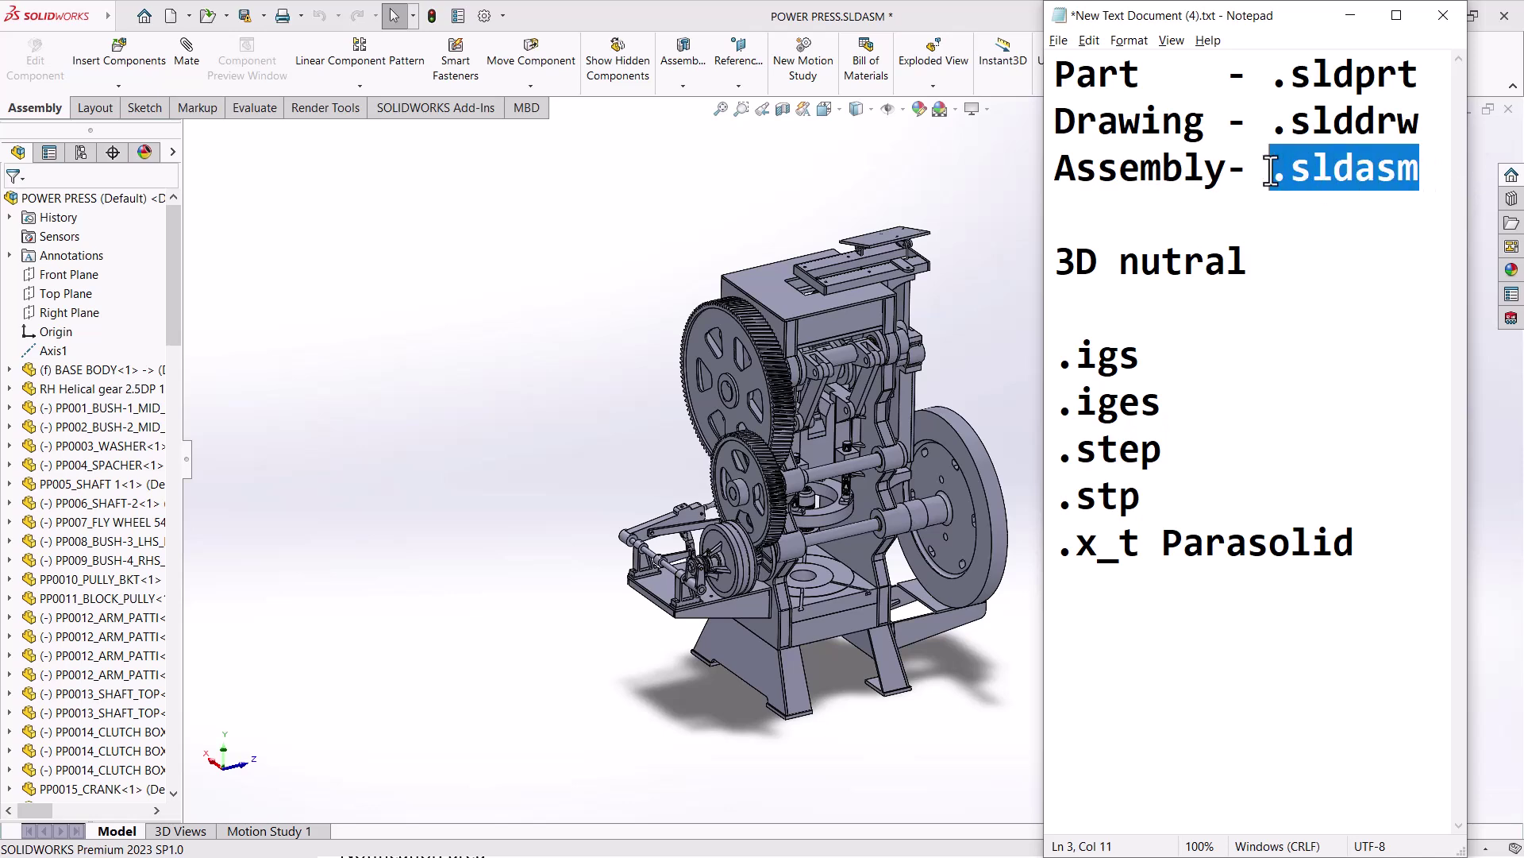
click(1167, 411)
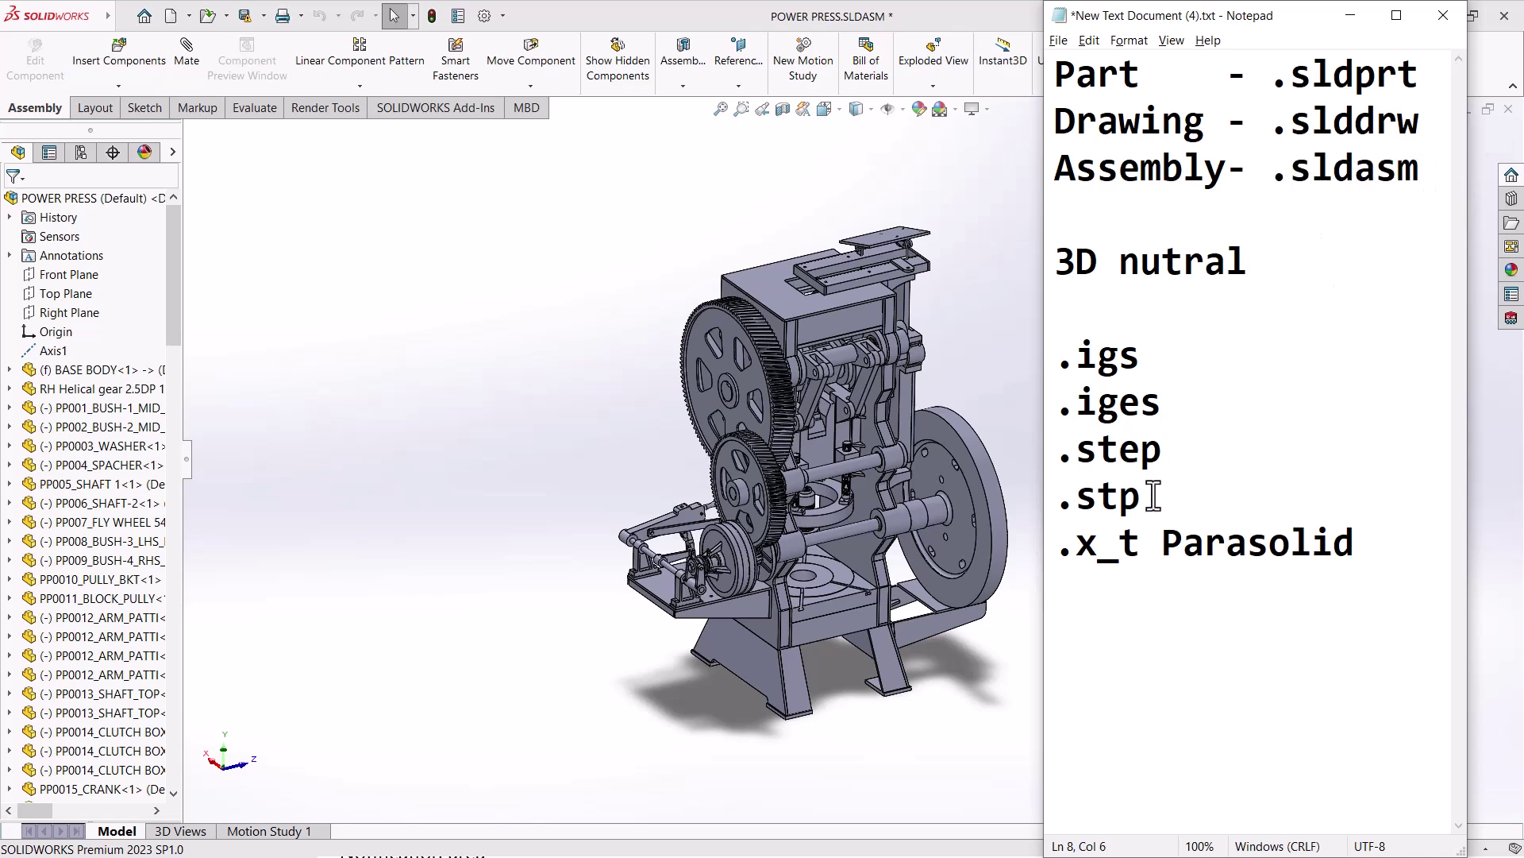
drag(1144, 498, 1080, 407)
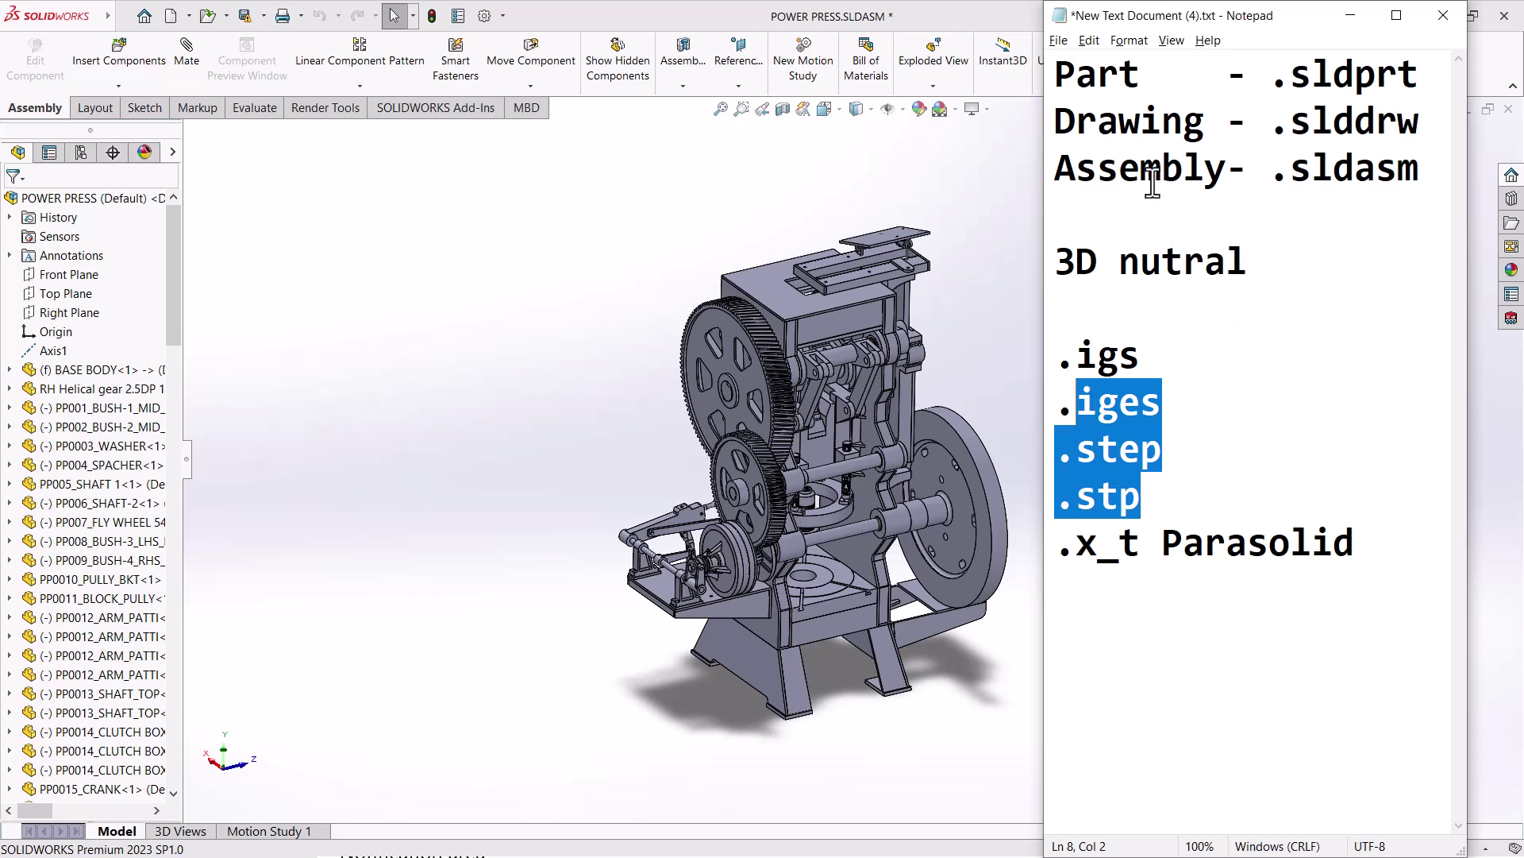
click(1189, 636)
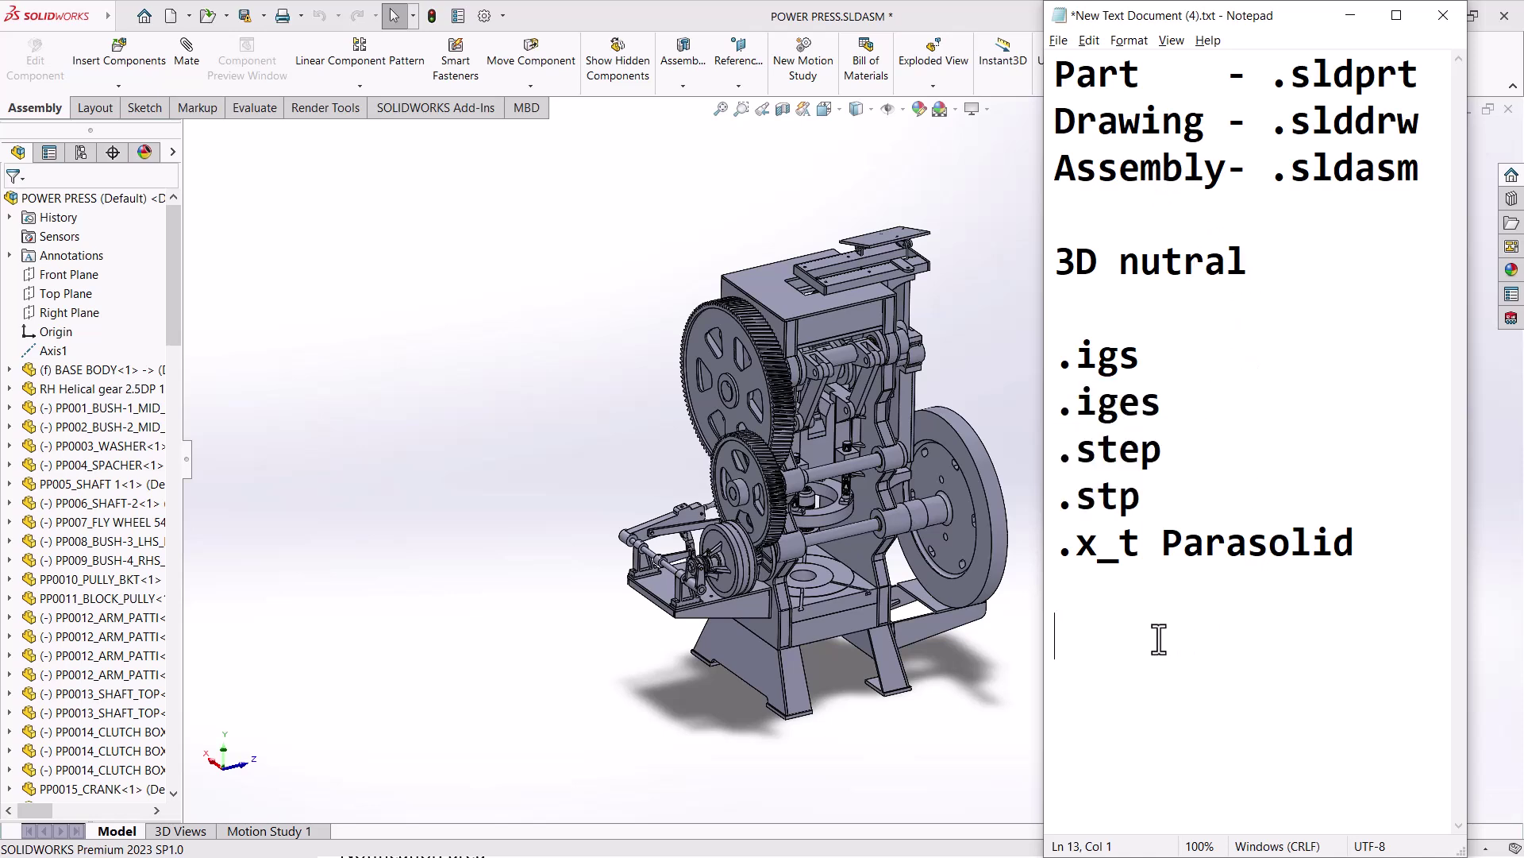
drag(1056, 168, 1419, 182)
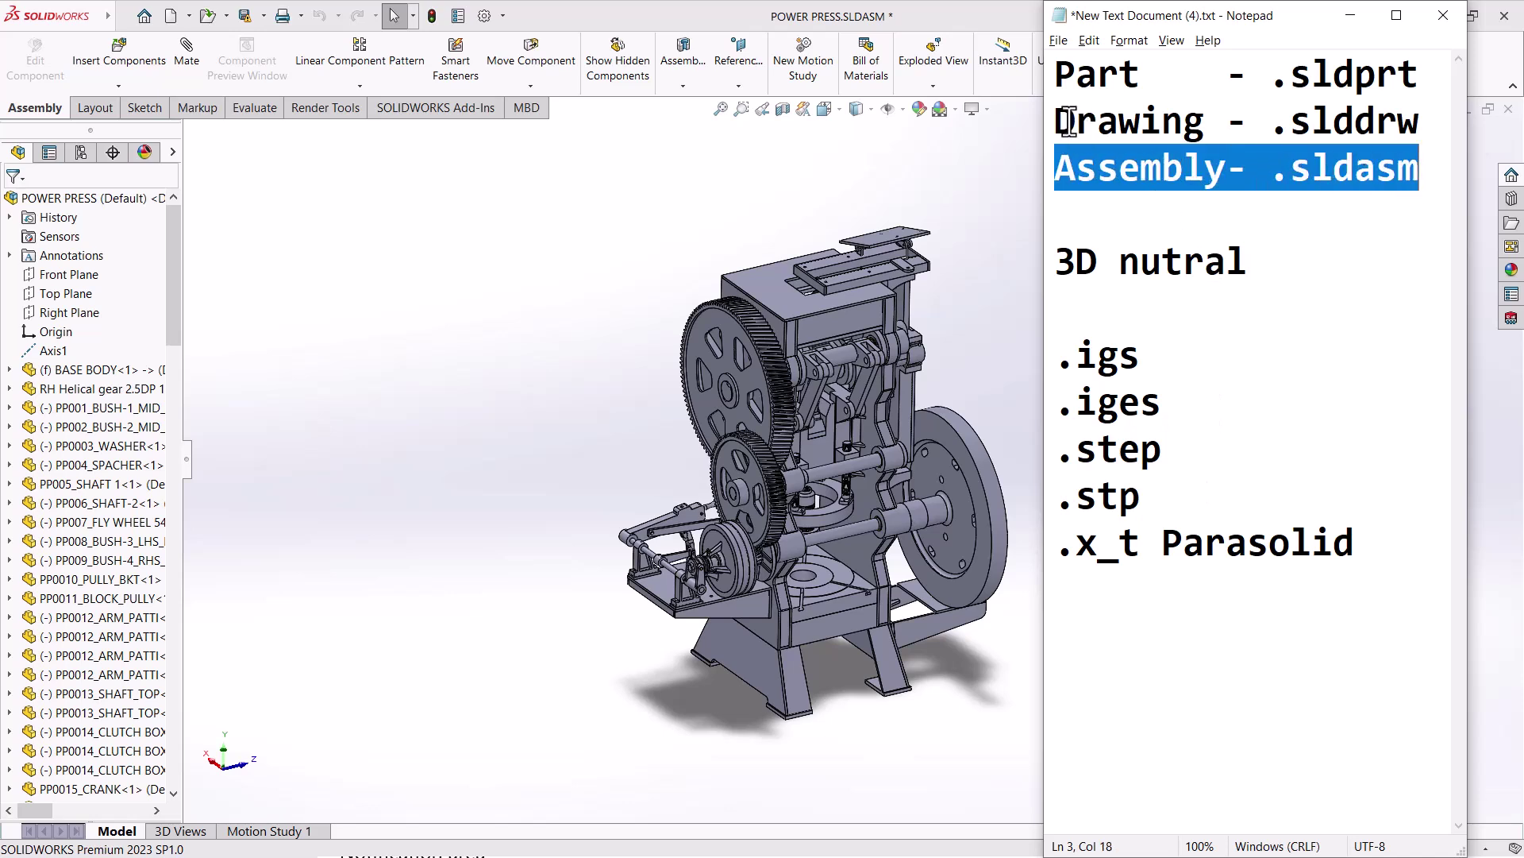
drag(1074, 123, 1419, 133)
click(1355, 79)
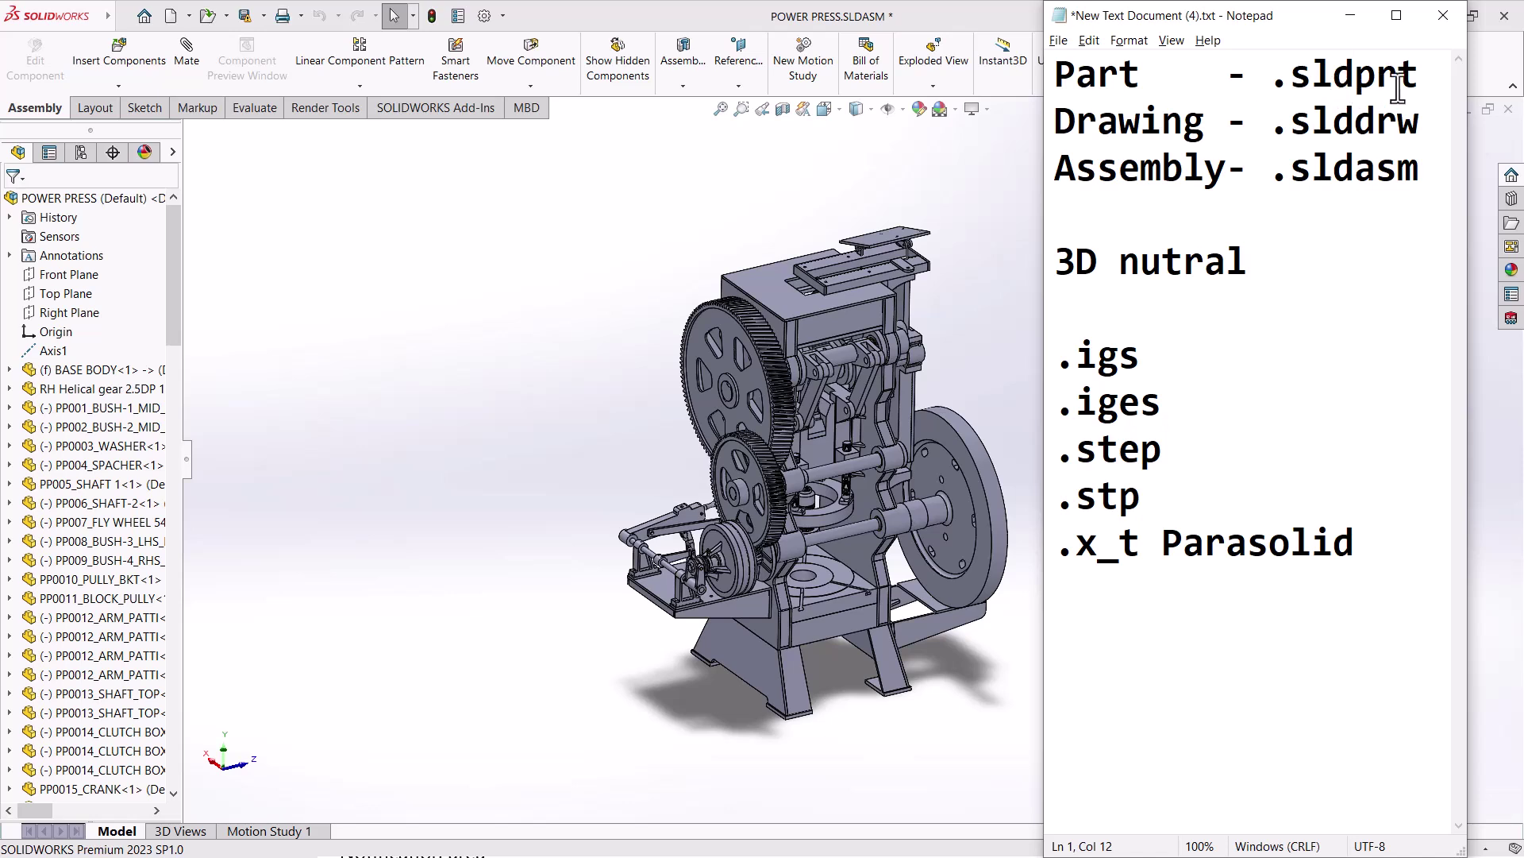
drag(1418, 79, 1010, 88)
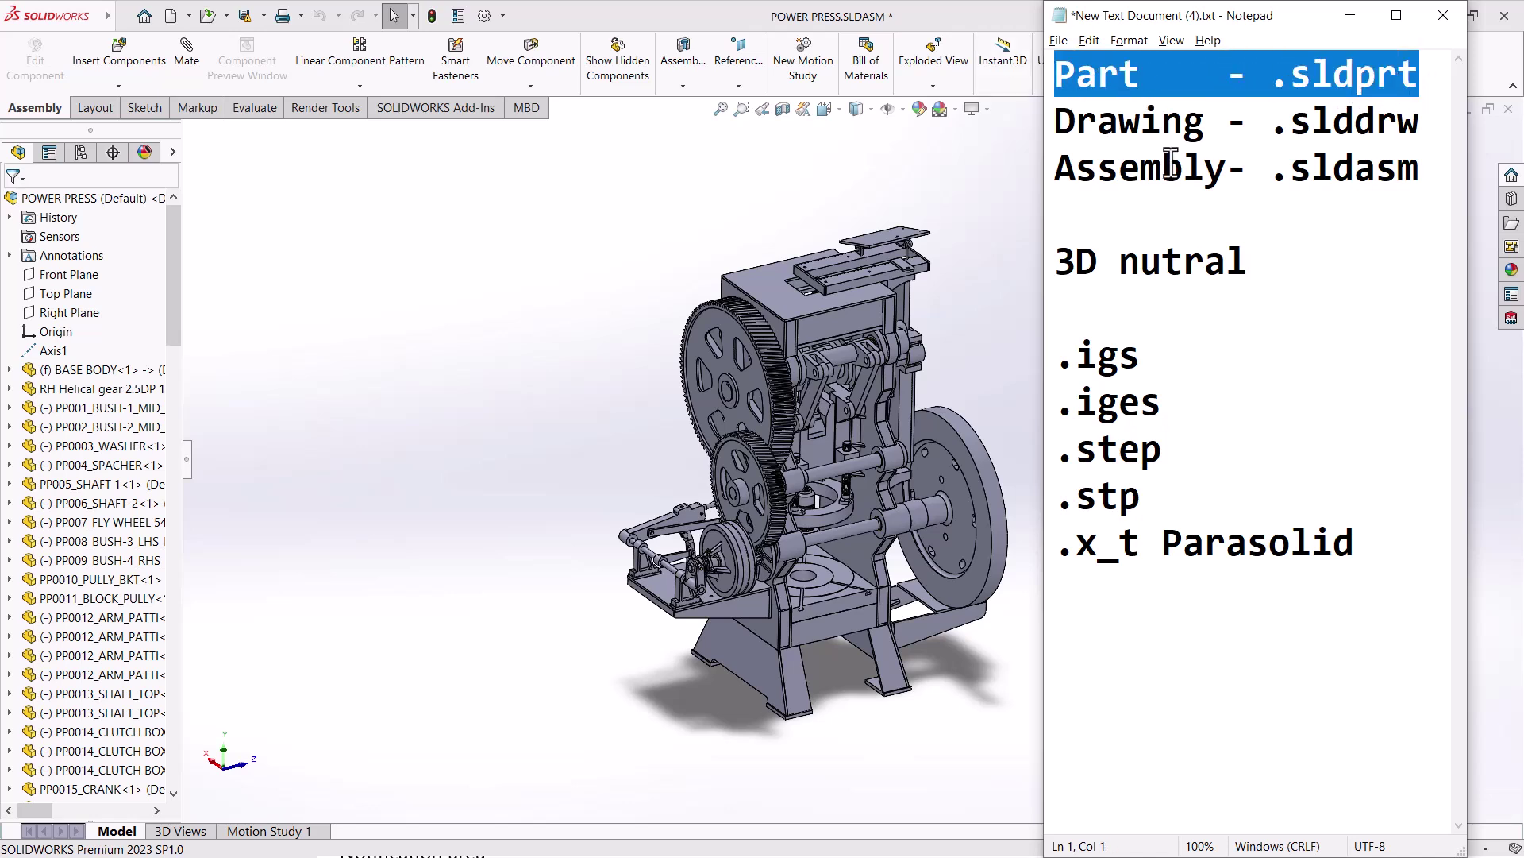
click(1131, 656)
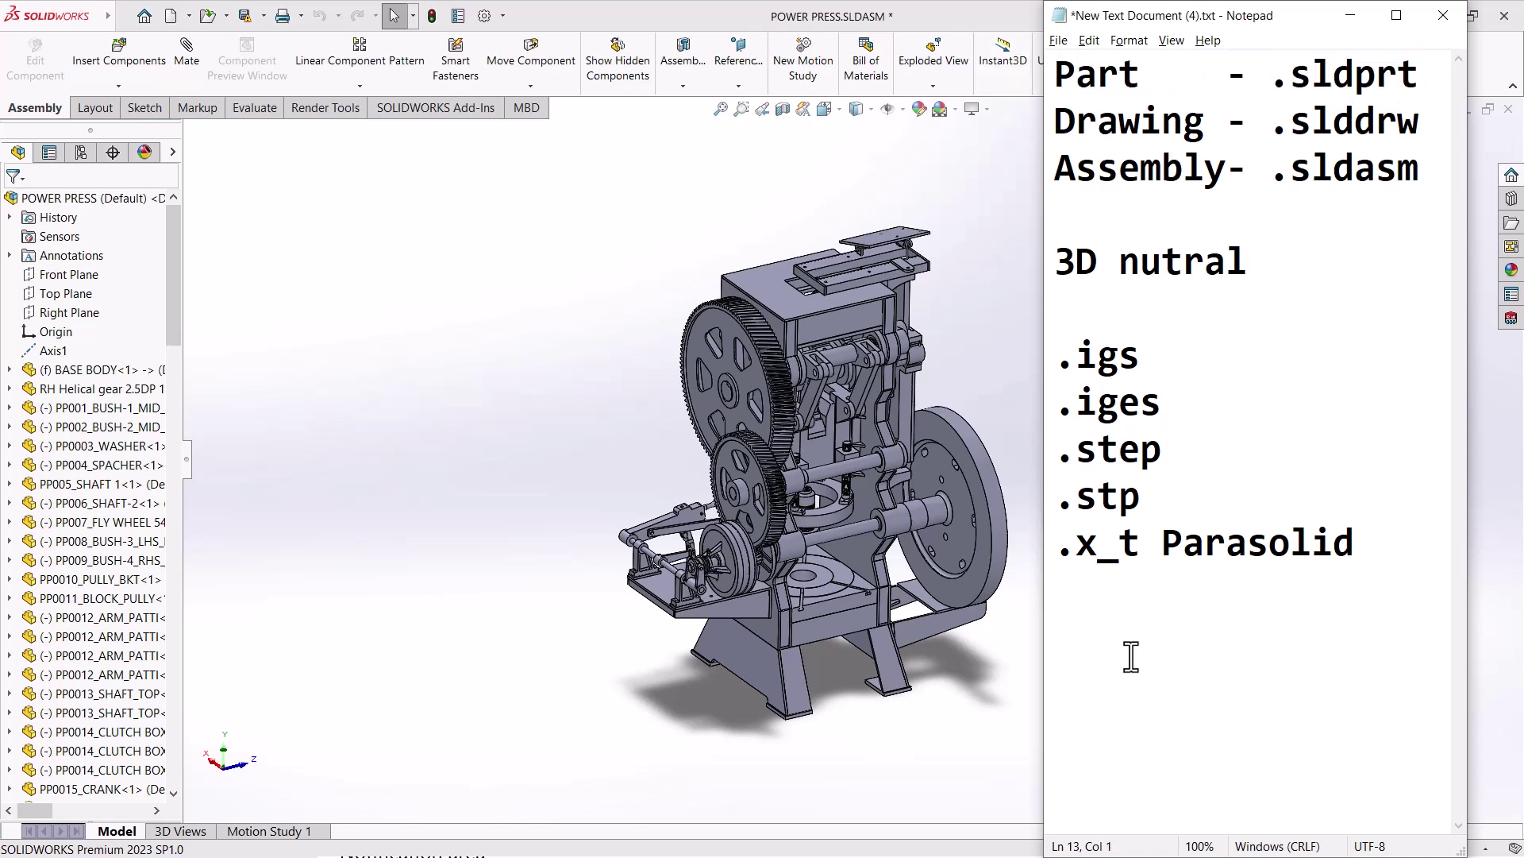
Enter '2D .pdf' on the blank line and highlight it to point it out
text(3D )
text(p)
text(d)
key(BackSpace)
text(D)
text(F)
key(BackSpace)
key(BackSpace)
key(BackSpace)
text(pd)
text(f)
key(Left)
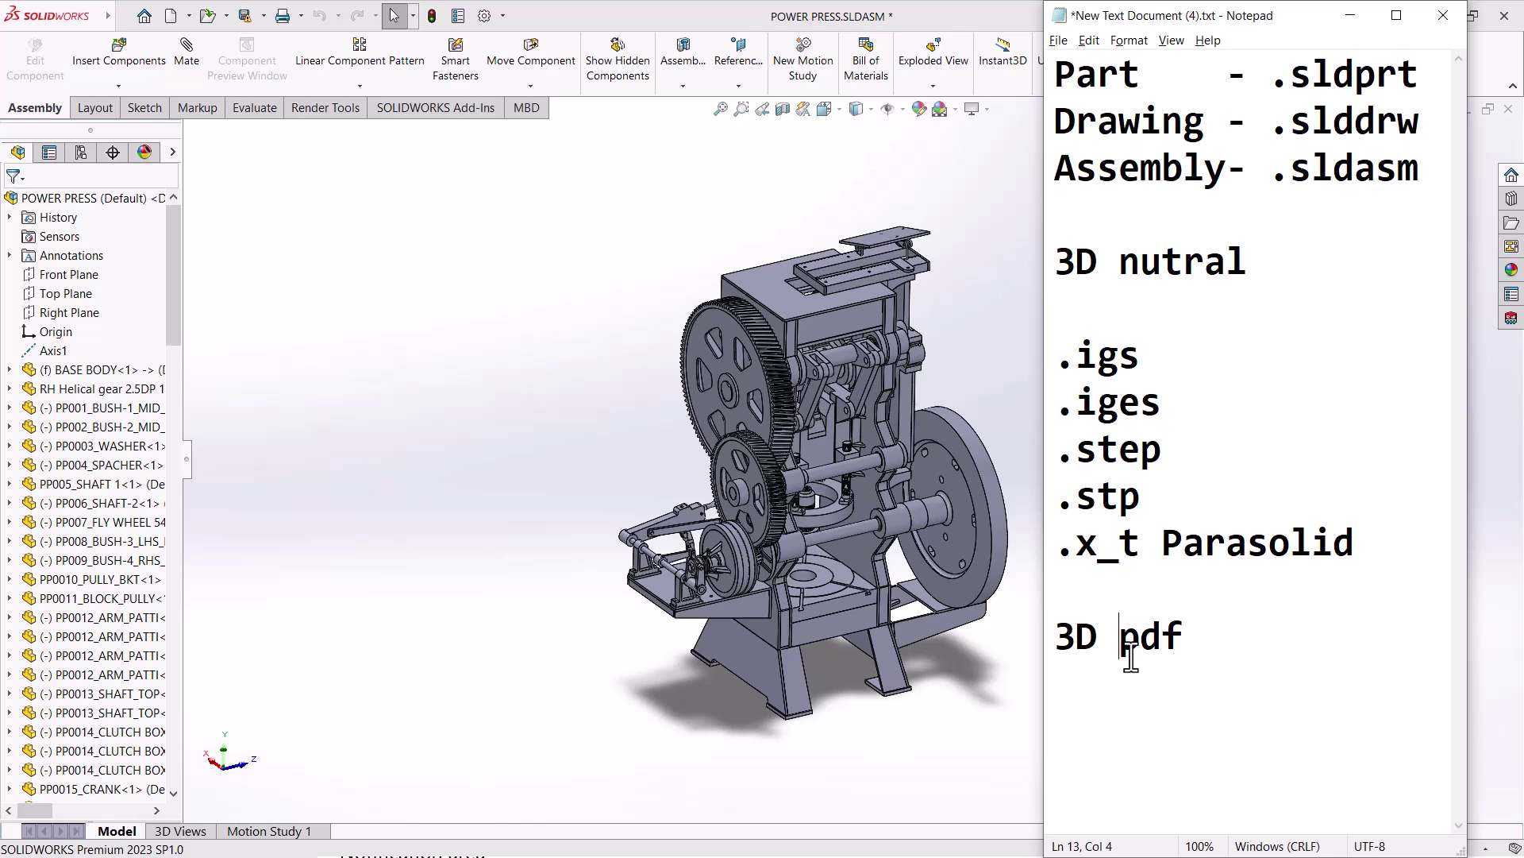
key(Right)
key(Right)
key(Right)
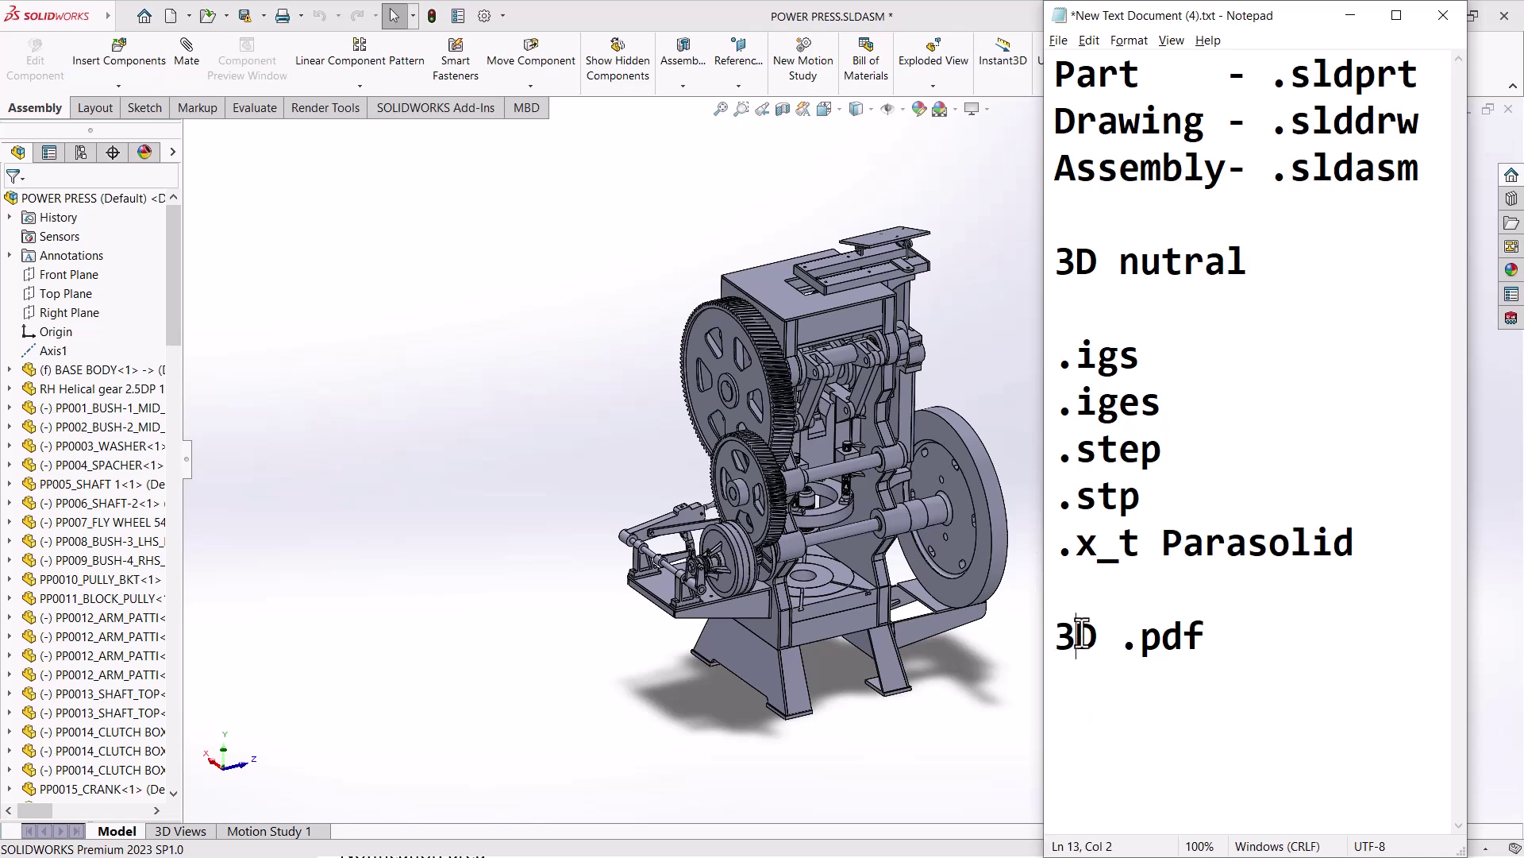
key(BackSpace)
text(2)
click(1073, 703)
drag(1058, 642, 1223, 643)
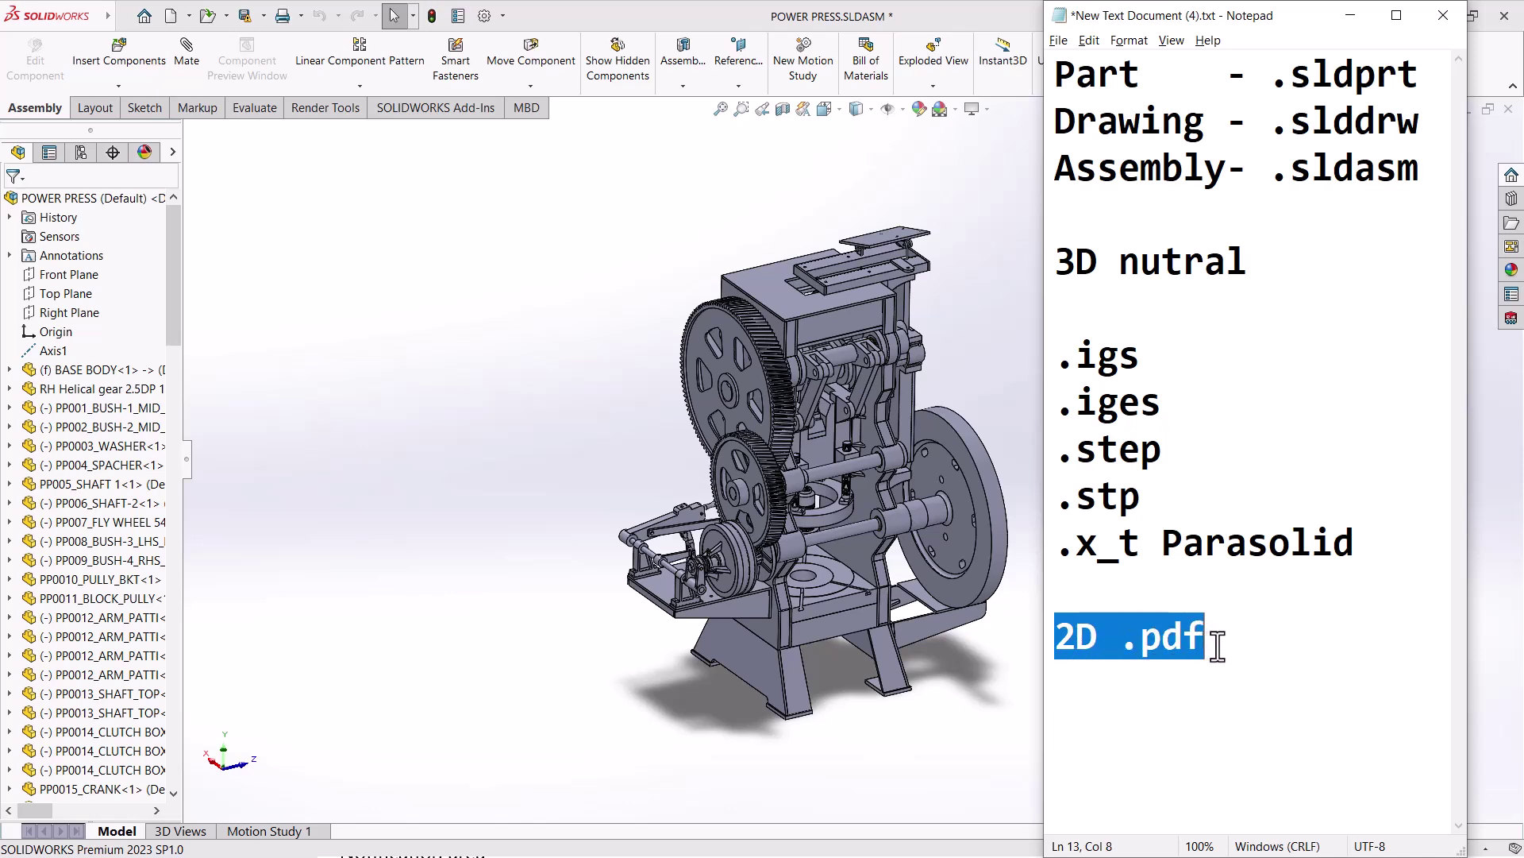
click(1223, 643)
drag(1127, 642, 1223, 643)
click(1223, 645)
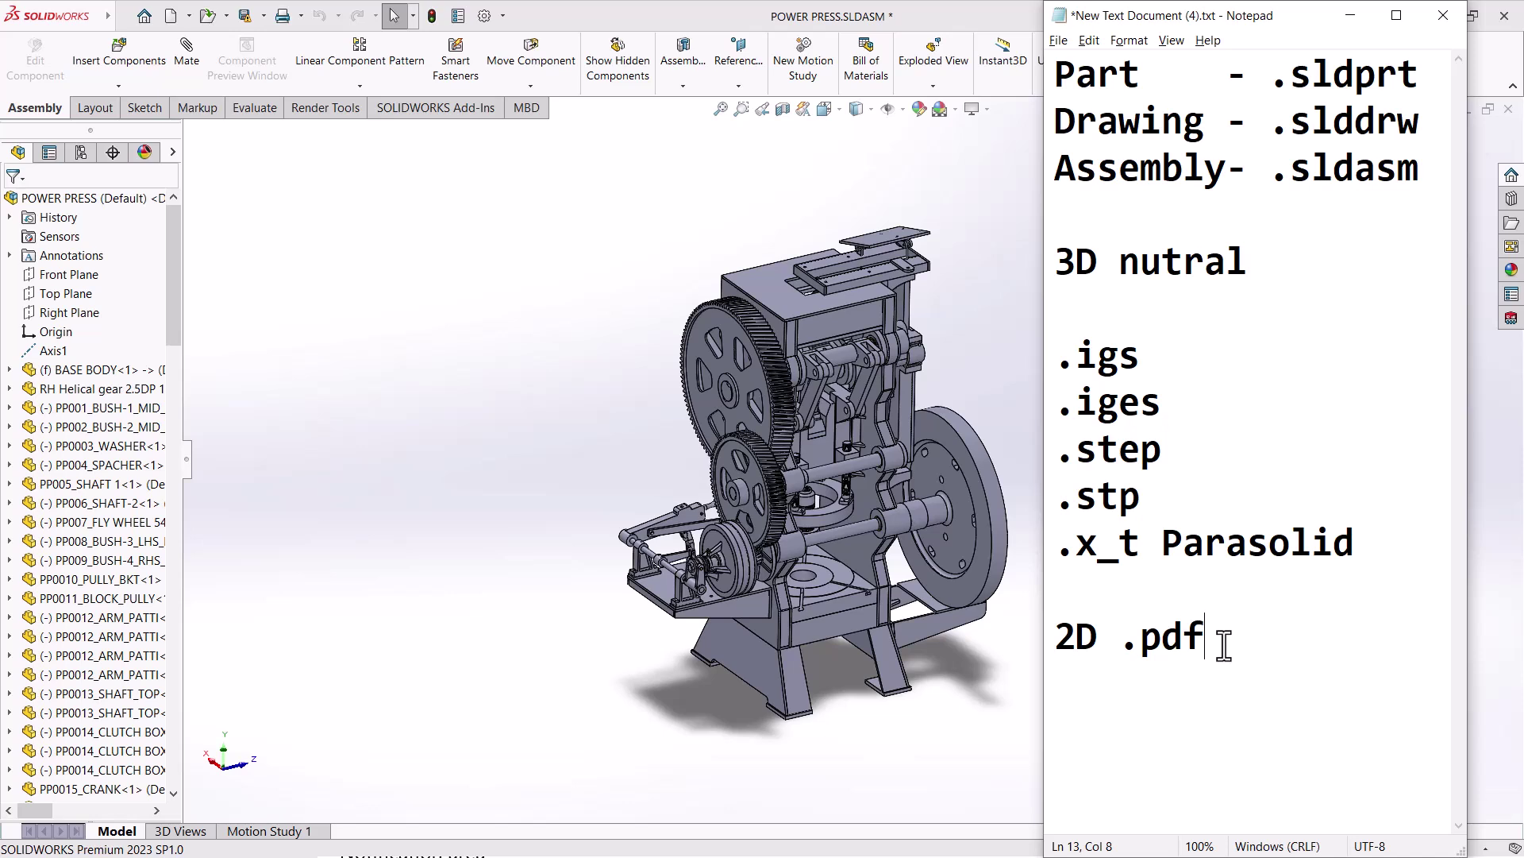
Add '2d .dxf' and '.dwg' on new lines below 2D .pdf
key(Return)
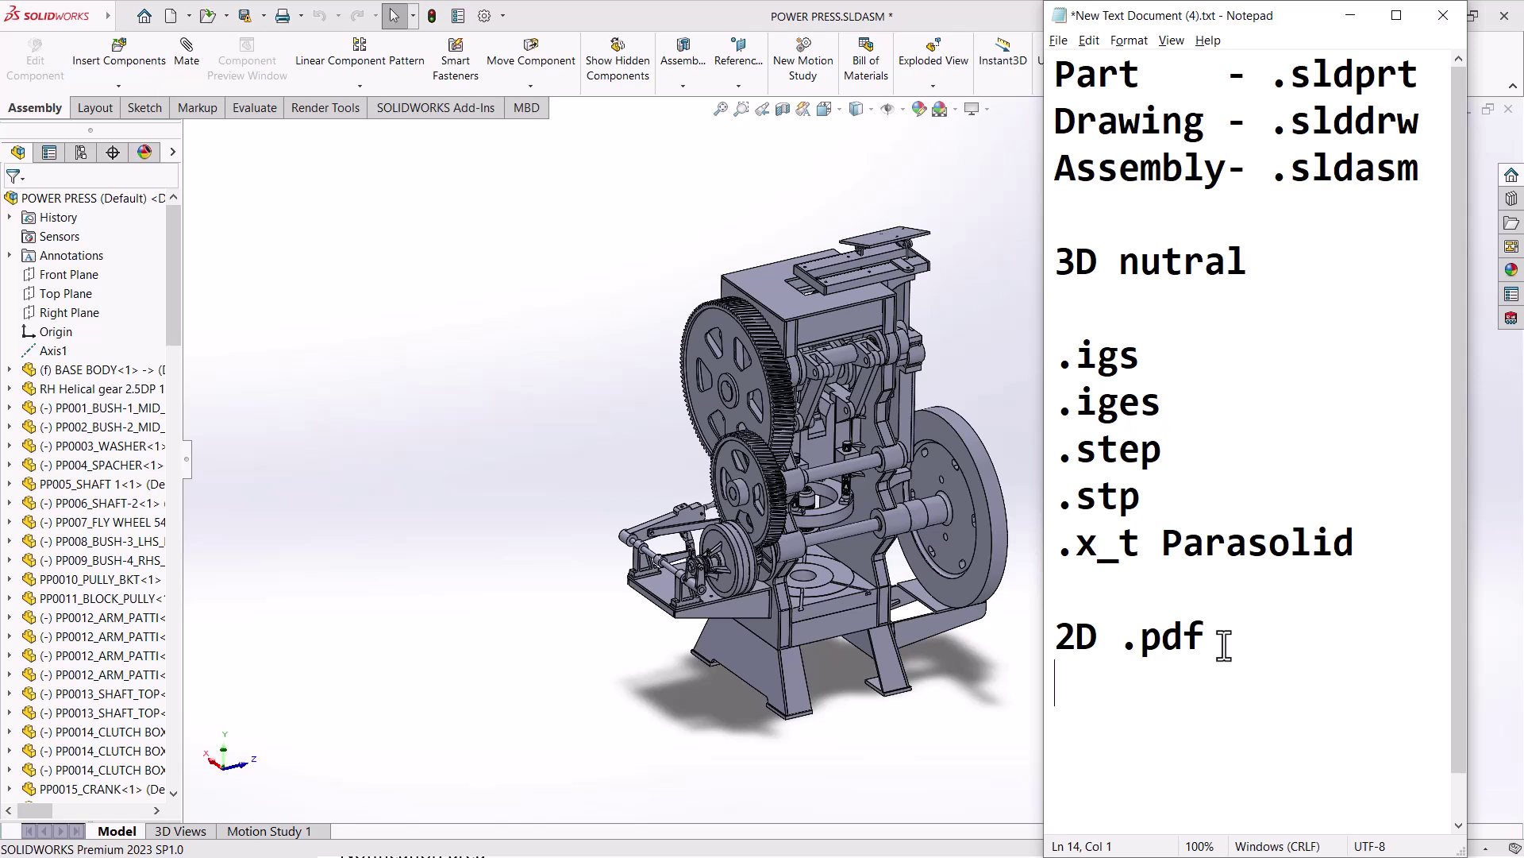
text(2d .dxf)
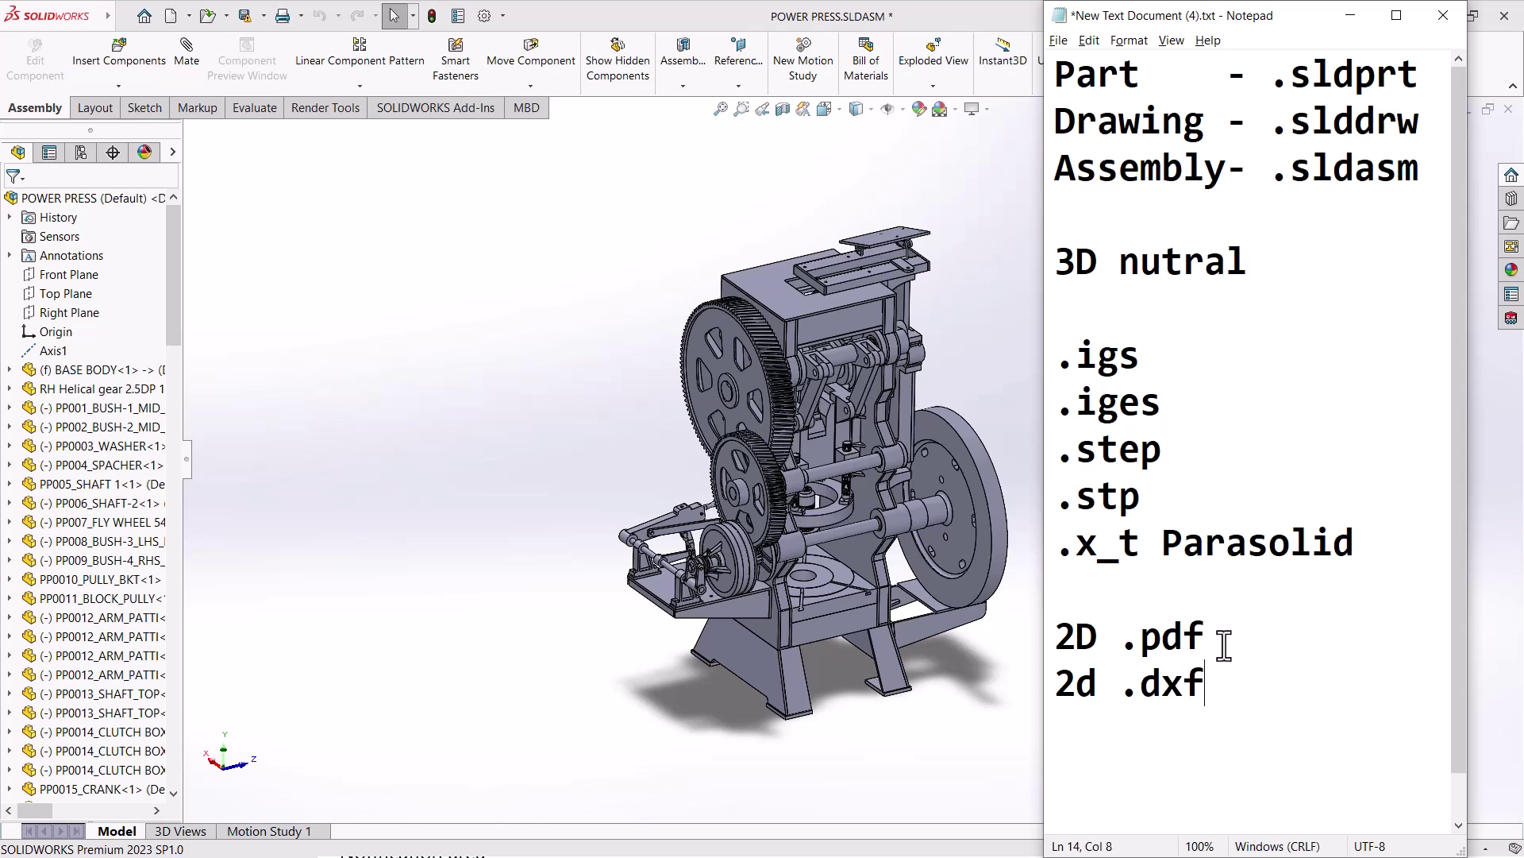
key(Return)
text(.)
text(dwg)
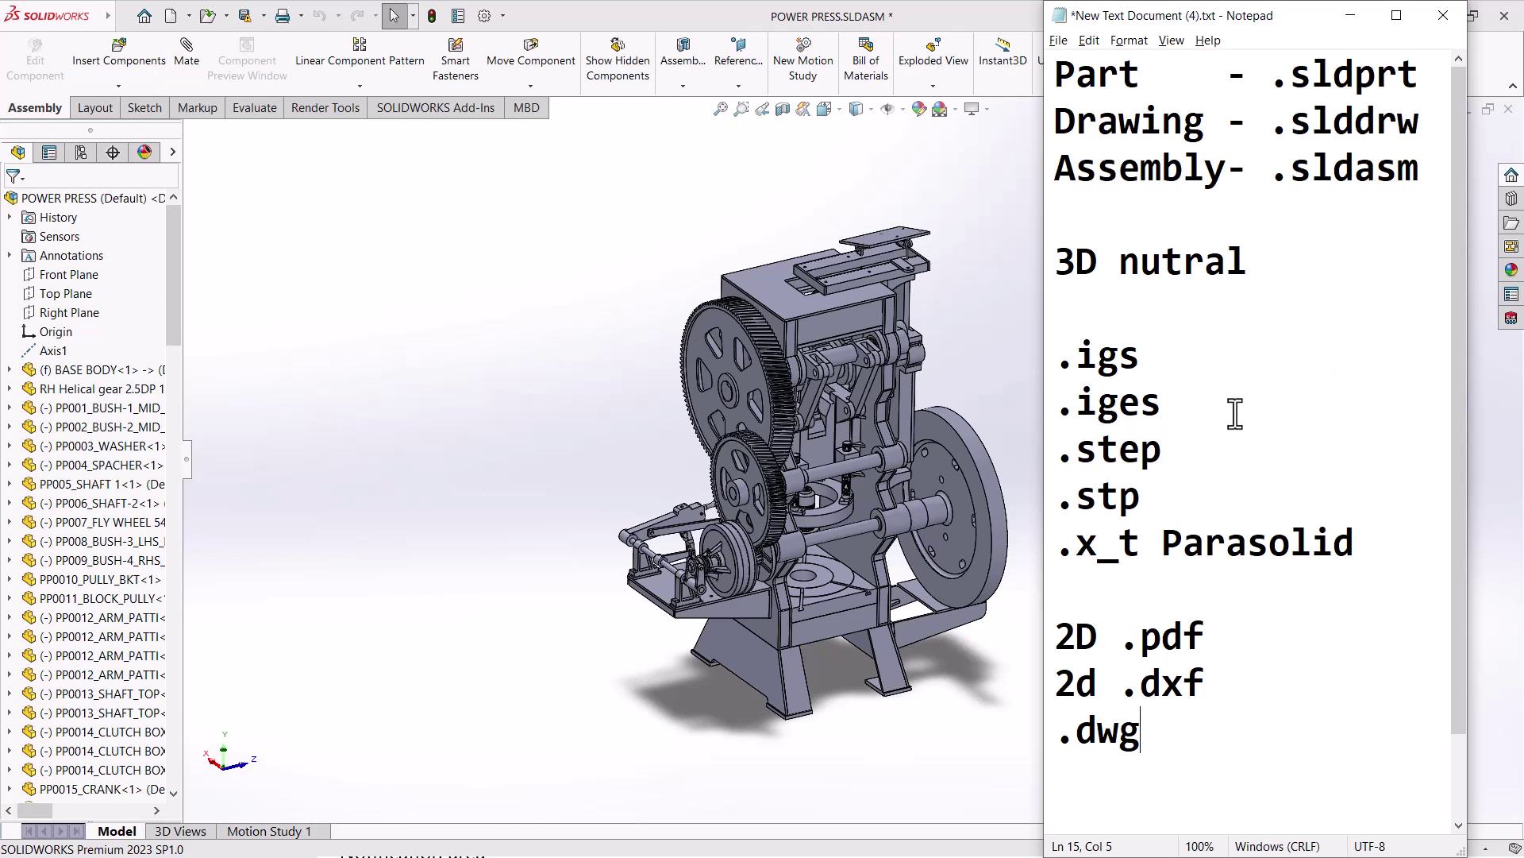
Minimize Notepad, drag the press to rotate its gears, and switch to the RK Engineer folder
click(1348, 16)
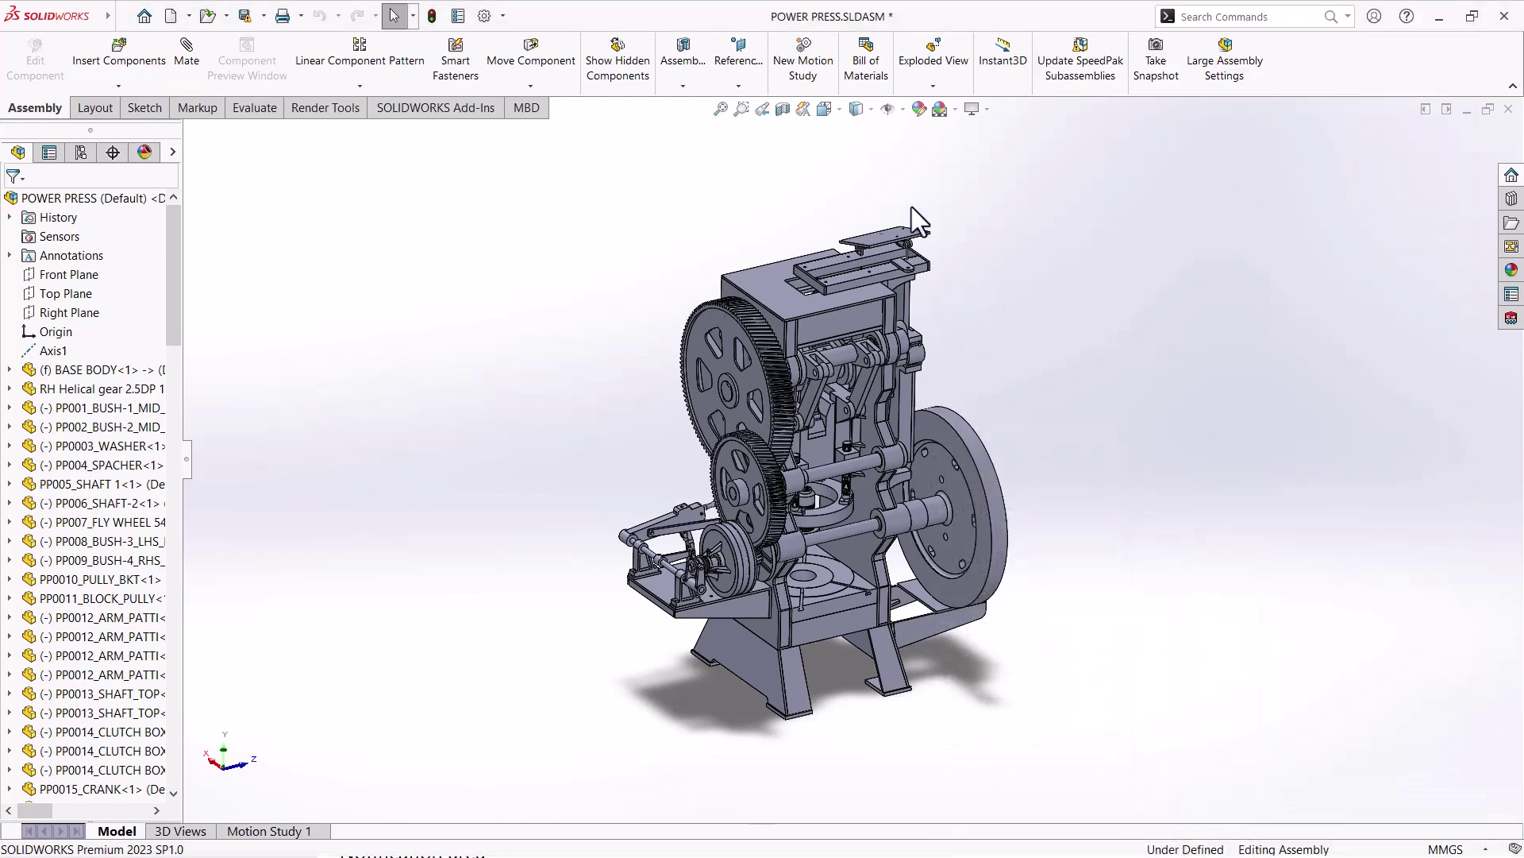
drag(716, 493, 731, 490)
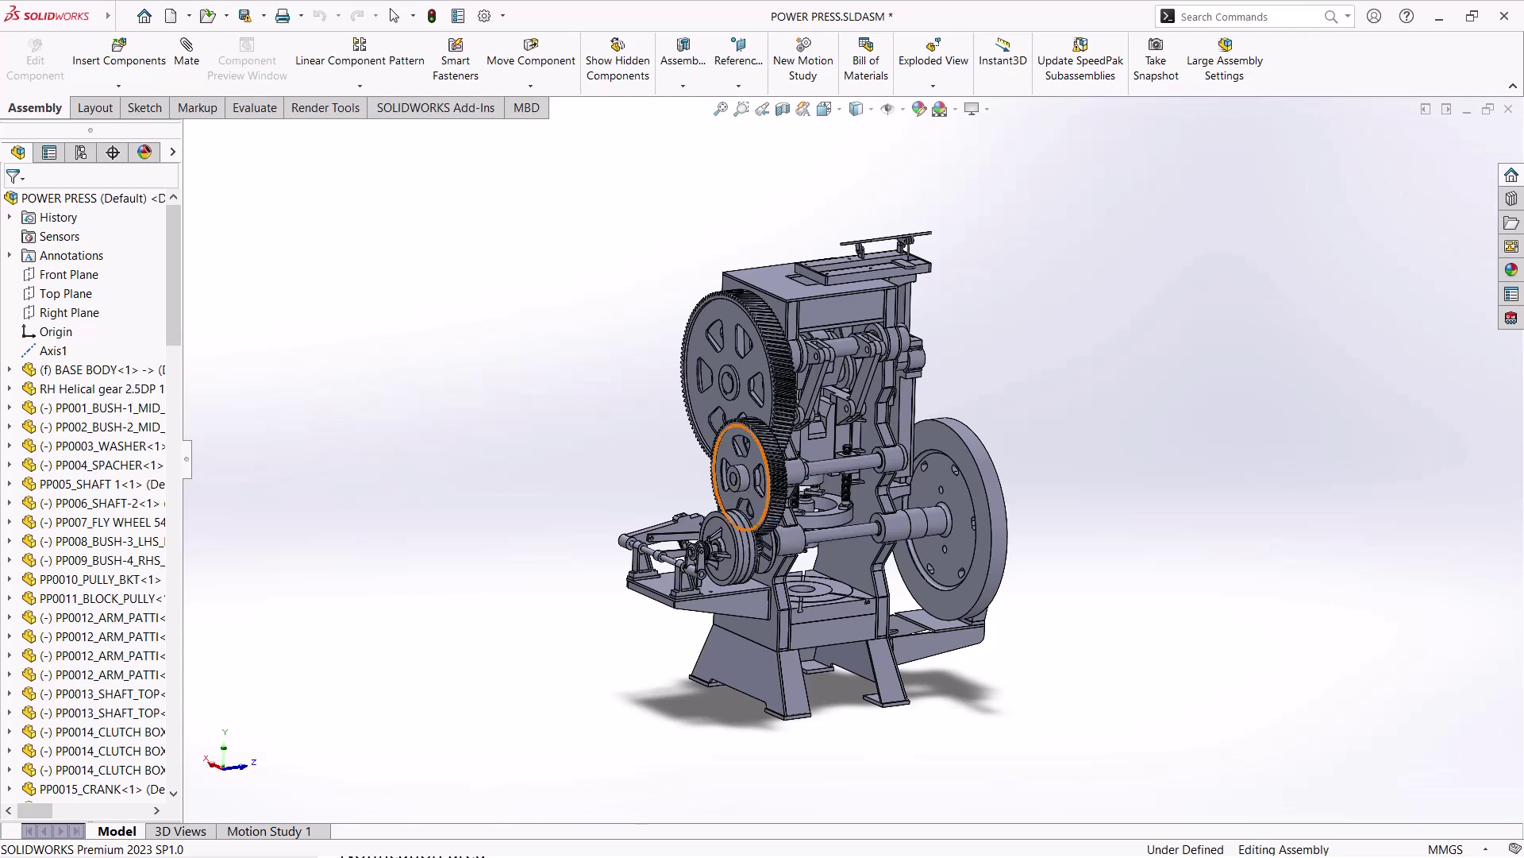
key(alt+Tab)
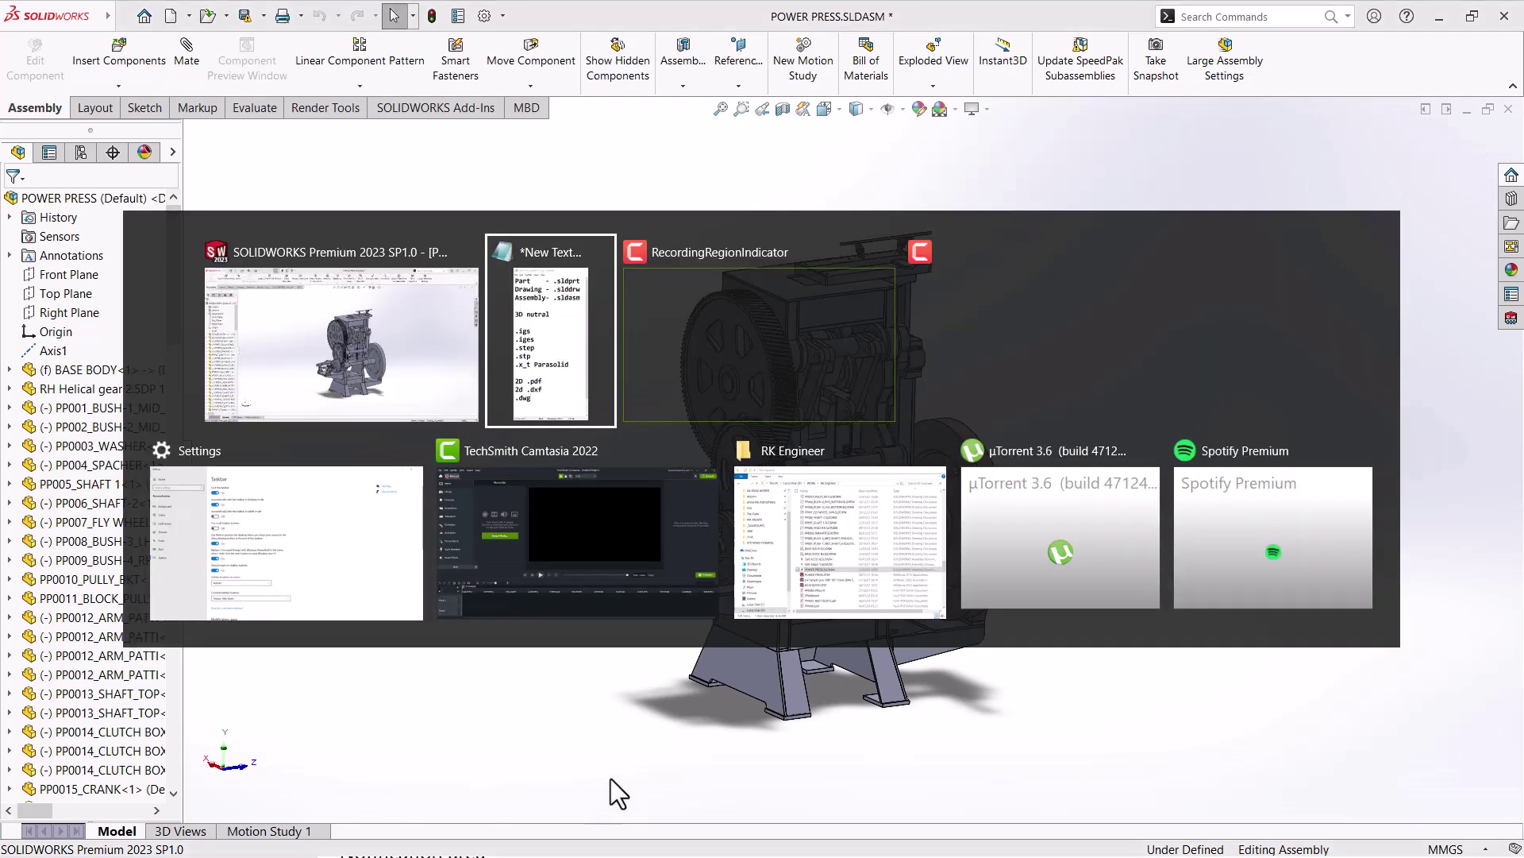
key(alt+Tab)
key(alt+Tab)
key(alt+Tab)
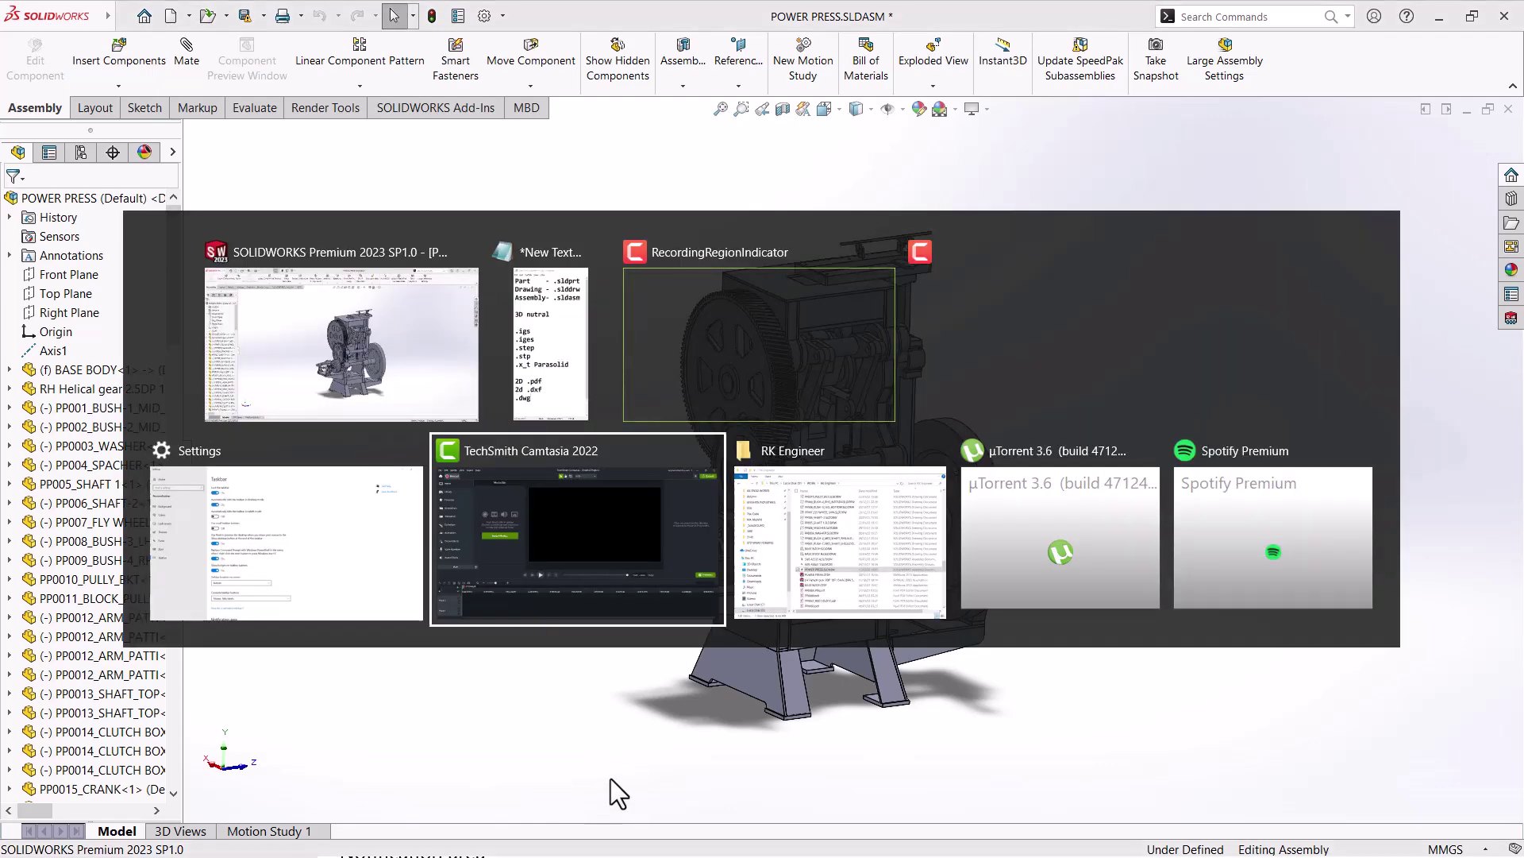
key(alt+Tab)
key(Escape)
key(alt+Tab)
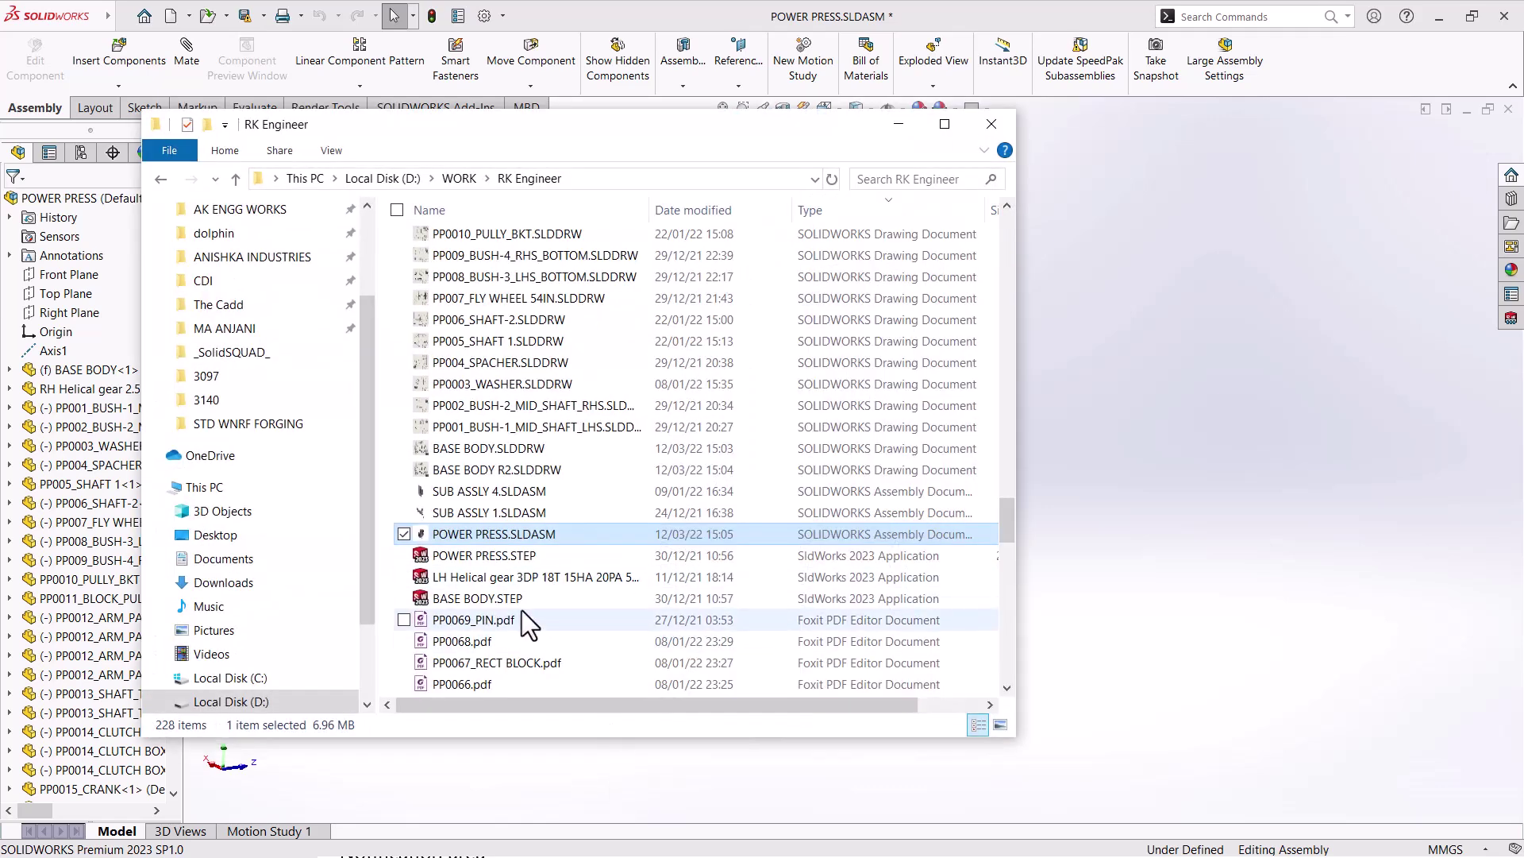
Scroll the RK Engineer list and select PP0020_TOP_BUSH.SLDPRT
scroll(524, 565, up, 9)
scroll(524, 565, up, 9)
scroll(524, 566, up, 8)
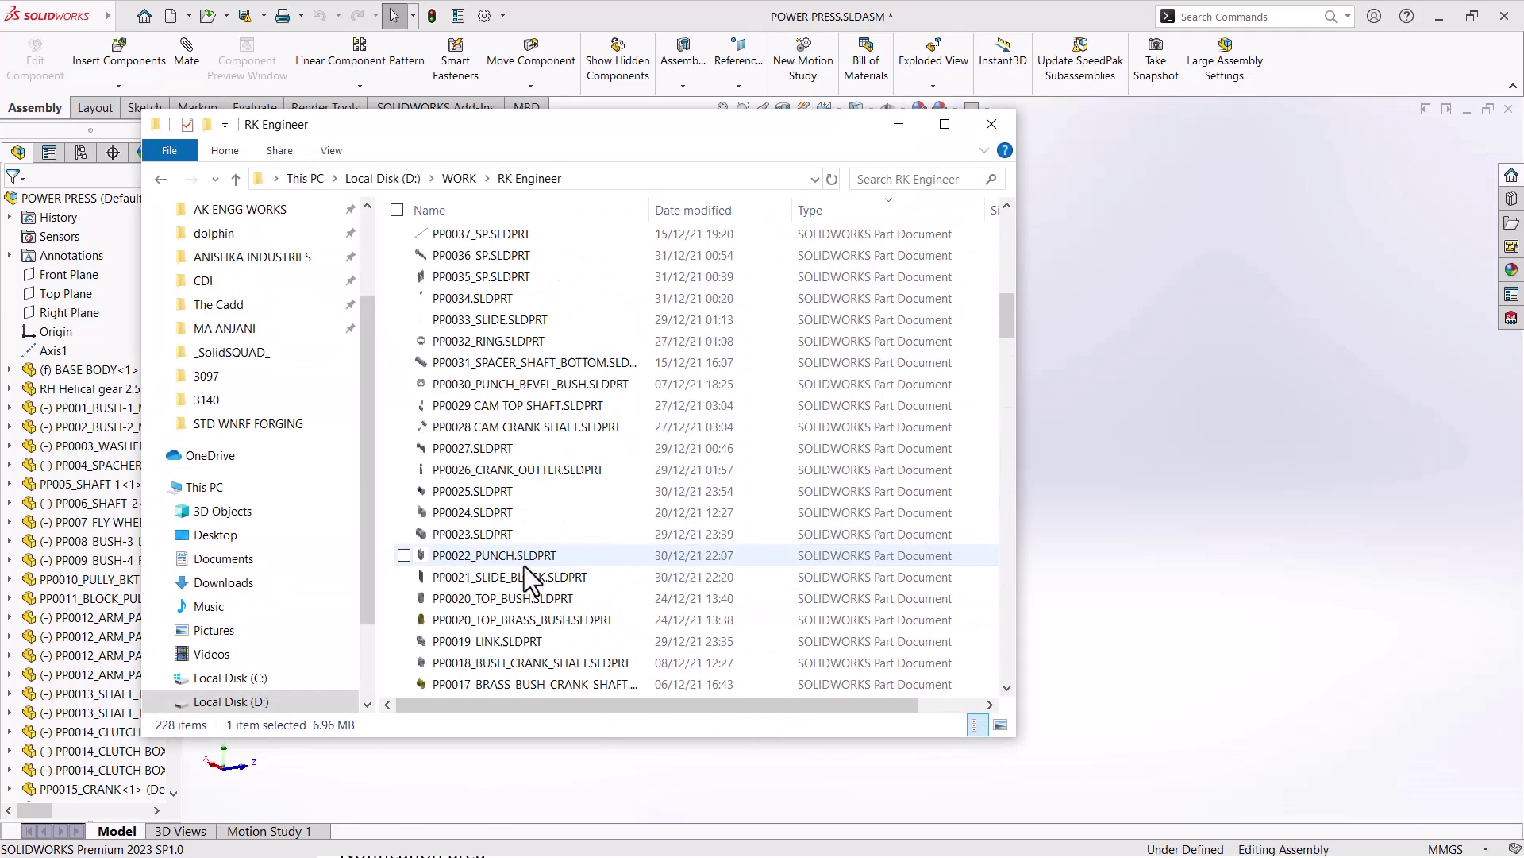
click(512, 605)
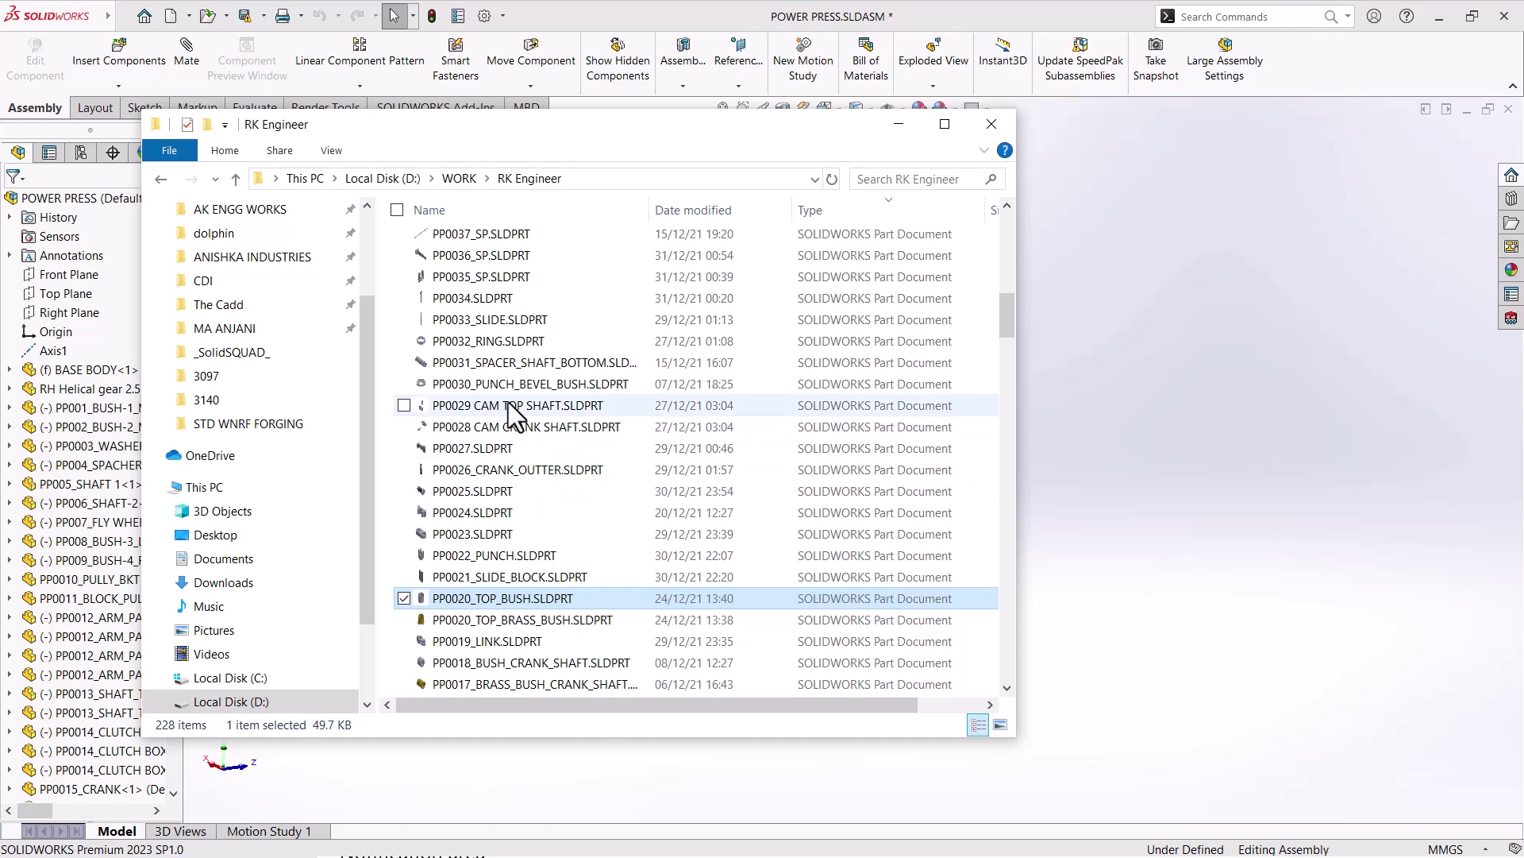
Select POWER PRESS.SLDASM further down, then go up to the WORK folder
scroll(509, 405, up, 5)
scroll(508, 401, down, 3)
scroll(531, 555, down, 4)
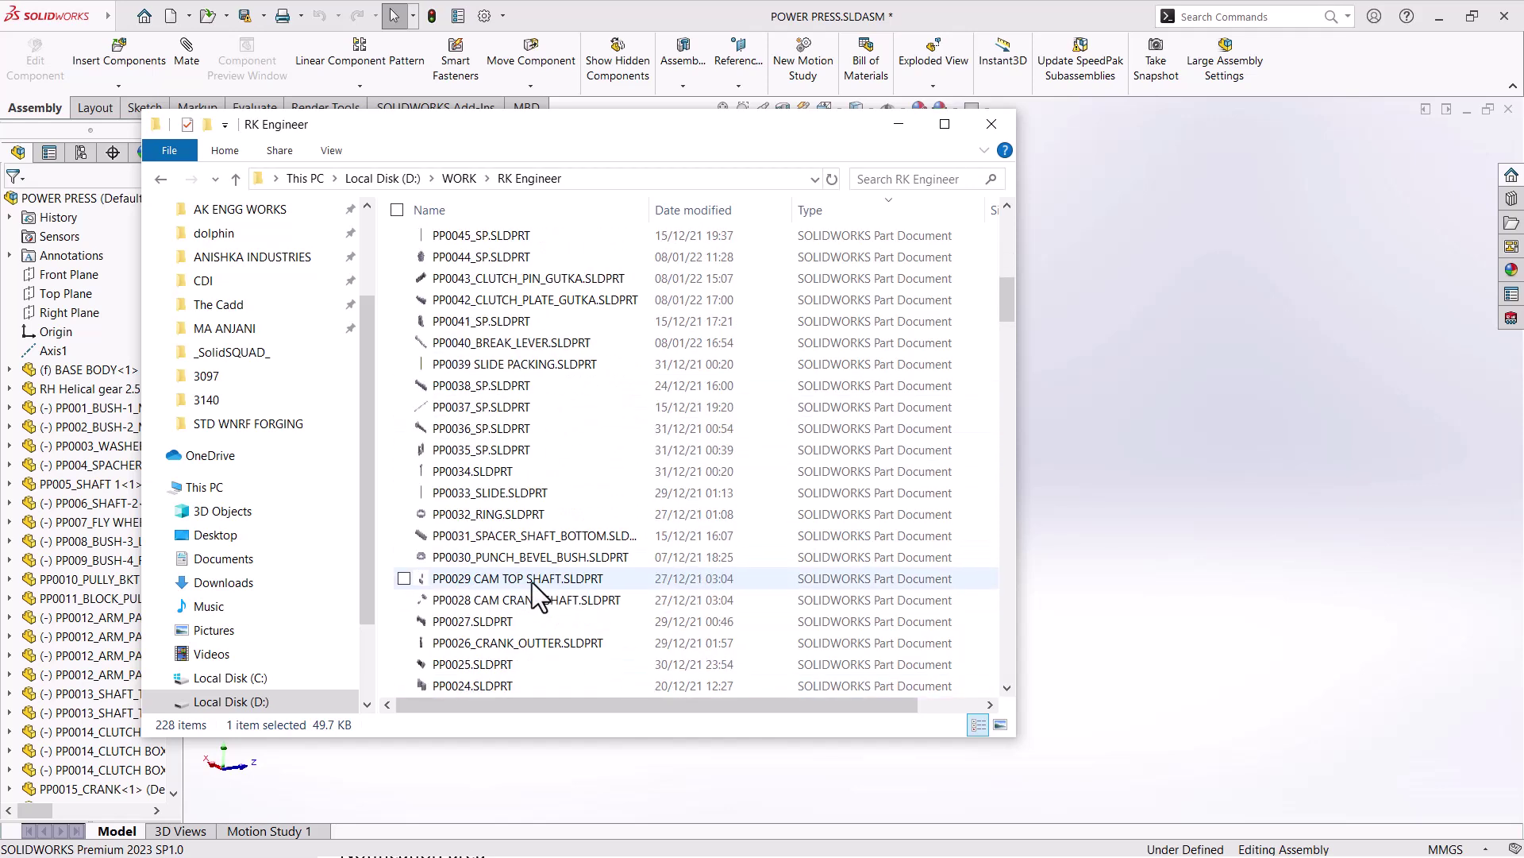
scroll(532, 582, down, 3)
scroll(532, 583, down, 5)
scroll(532, 583, down, 4)
scroll(532, 583, down, 4)
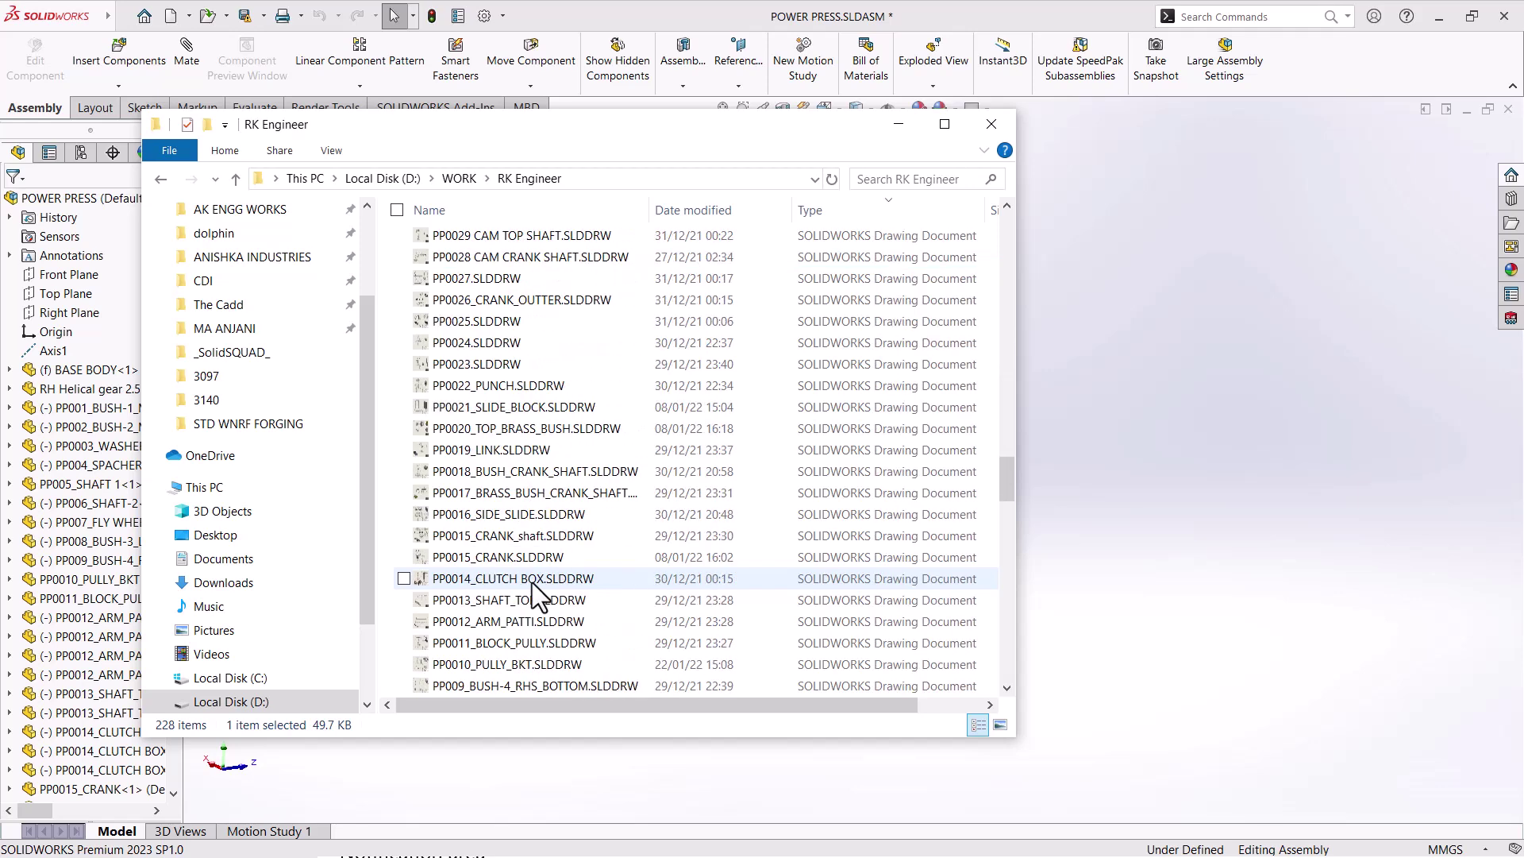
scroll(532, 583, down, 4)
scroll(532, 583, down, 4)
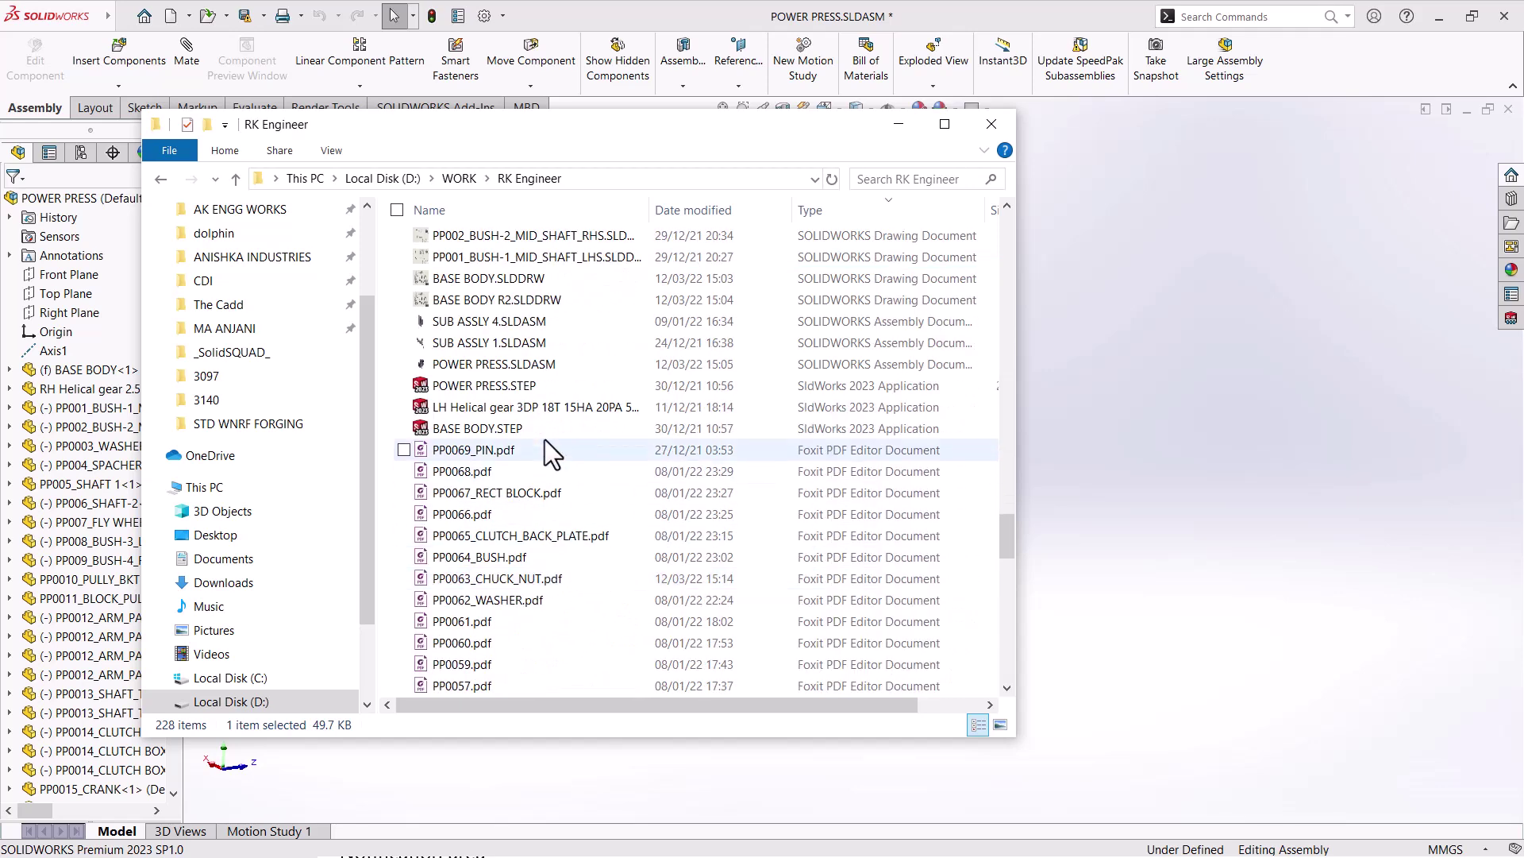
click(526, 369)
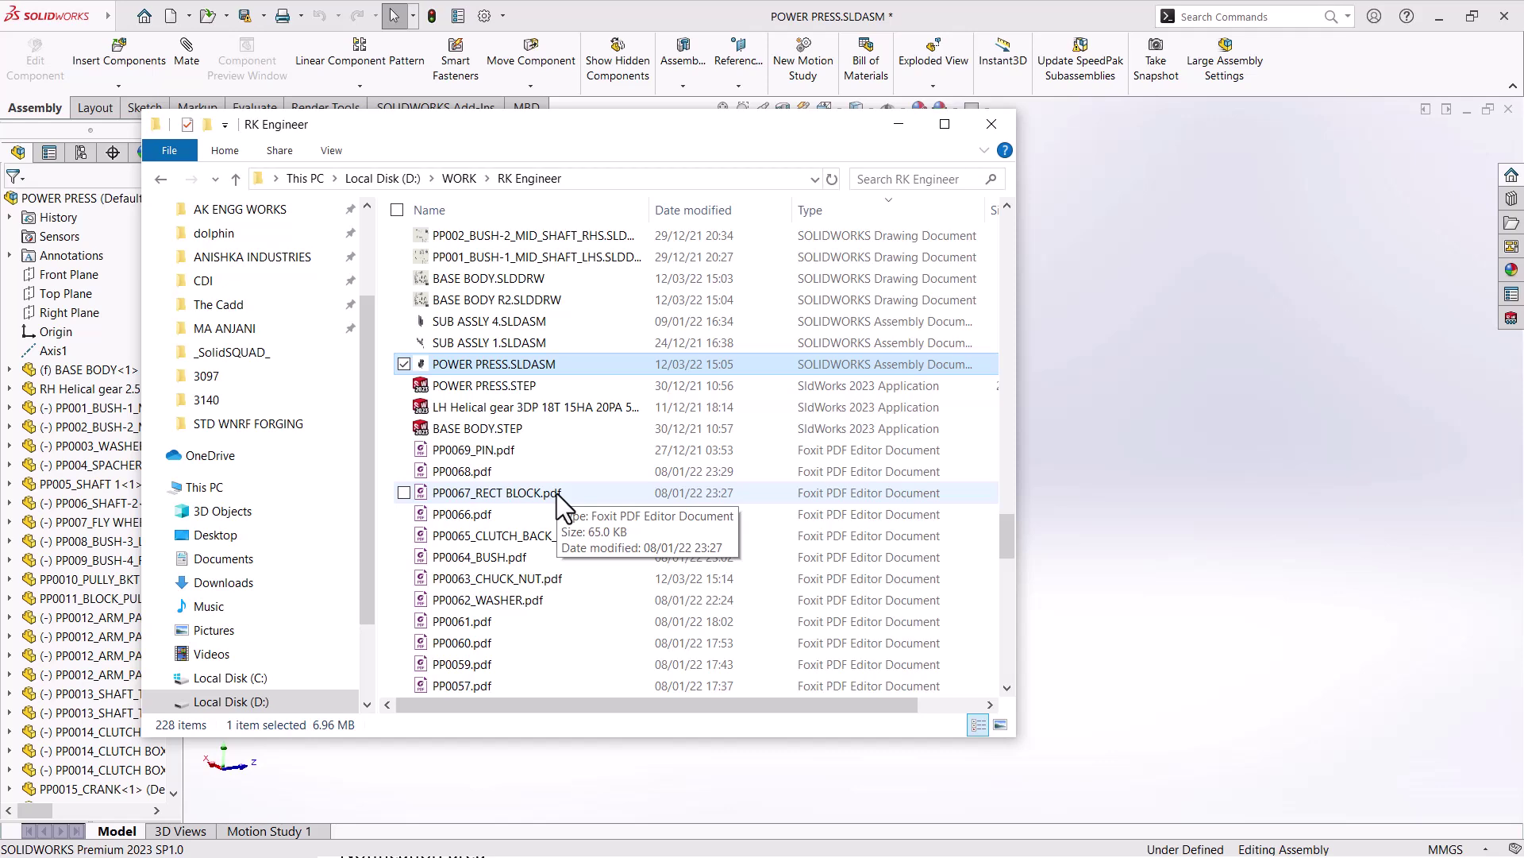
click(470, 179)
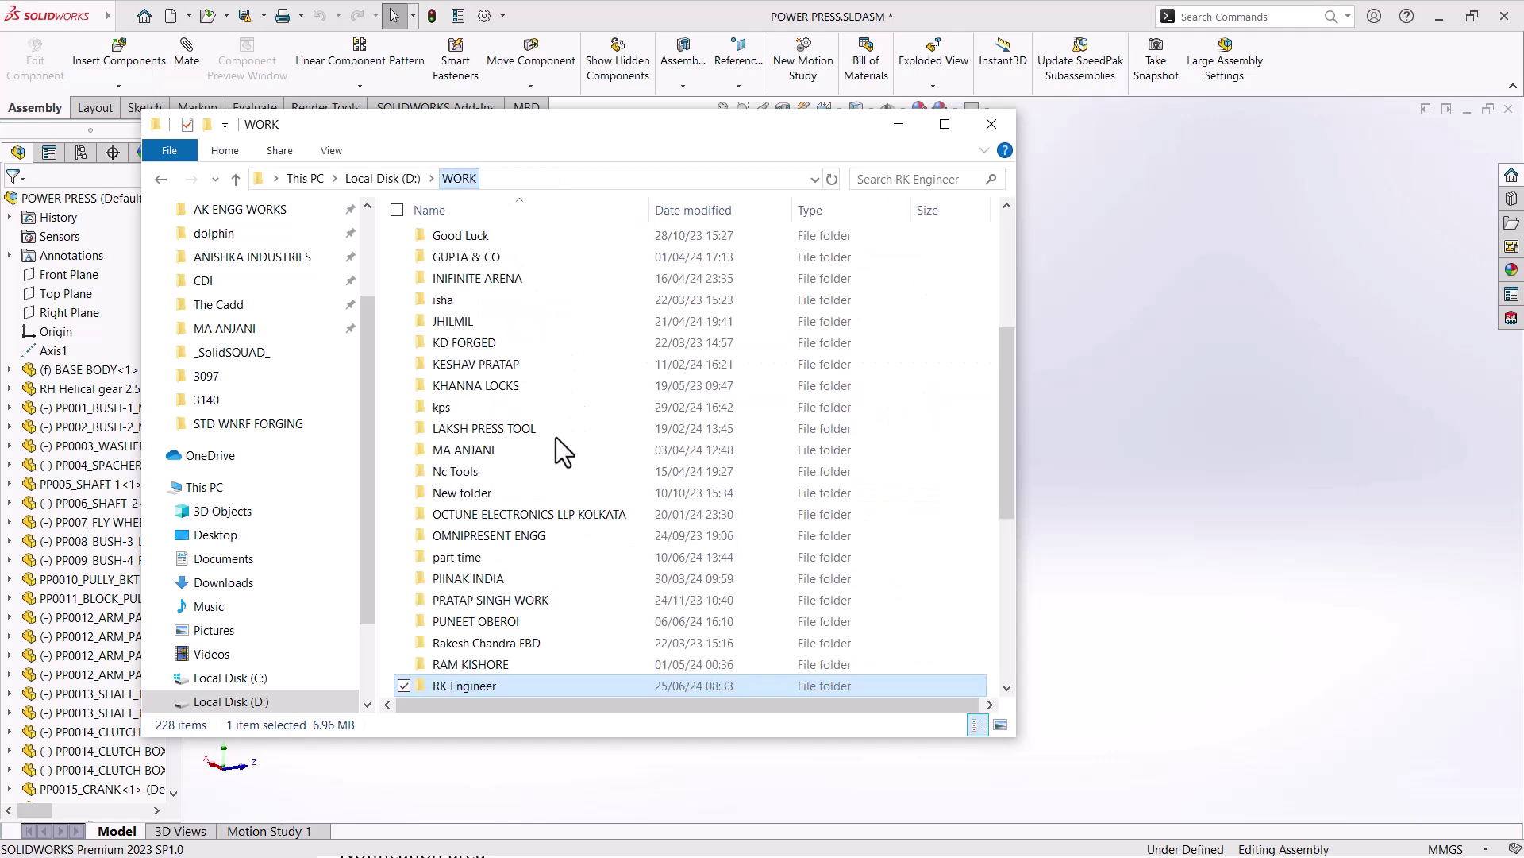
Open the RK Engineer folder, select all 228 items, and bring up their context menu
right_click(470, 686)
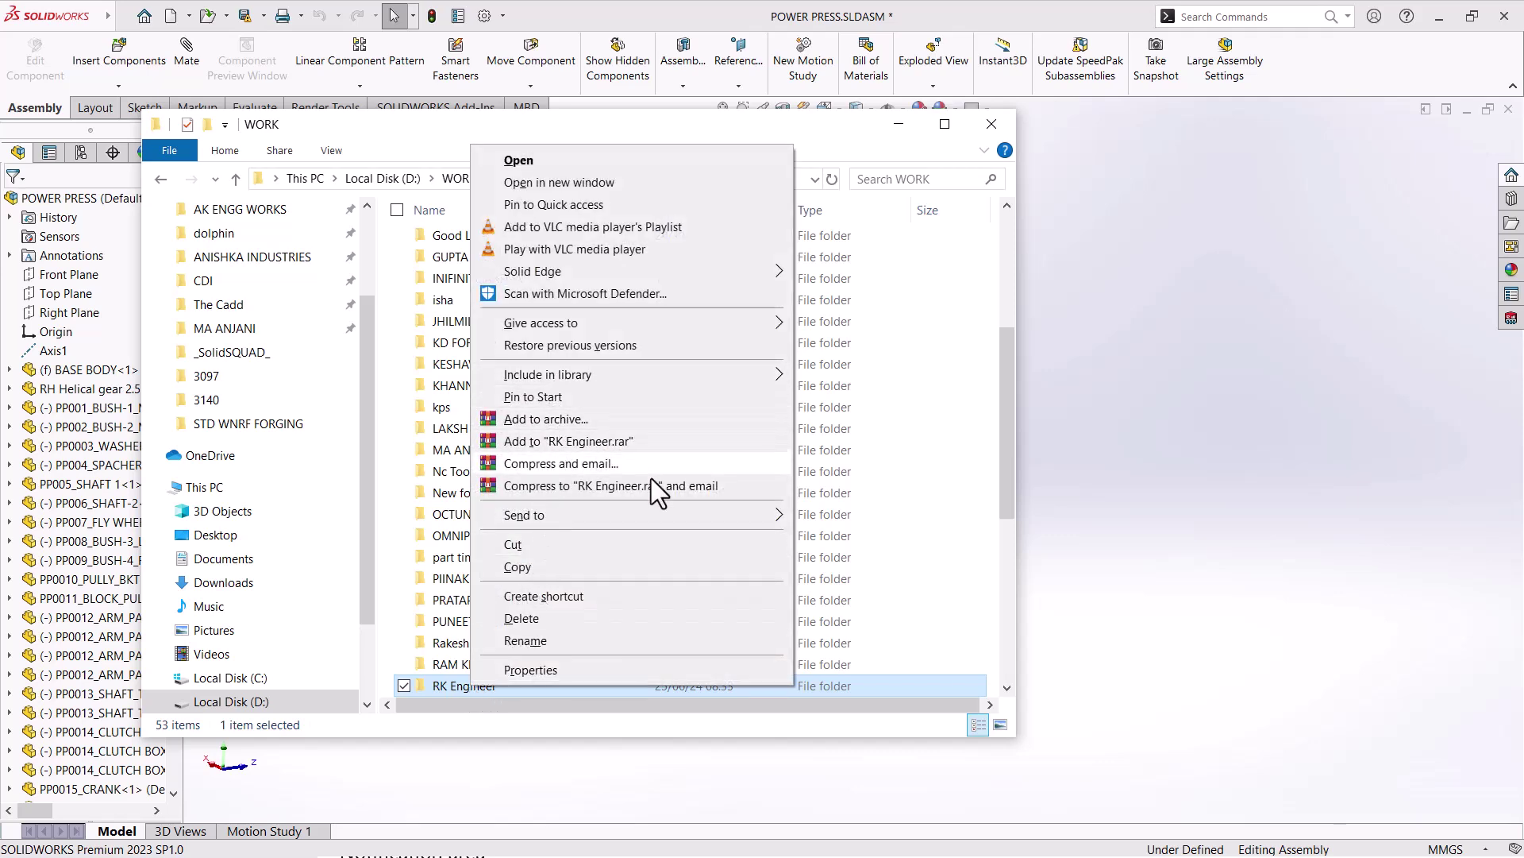
click(456, 689)
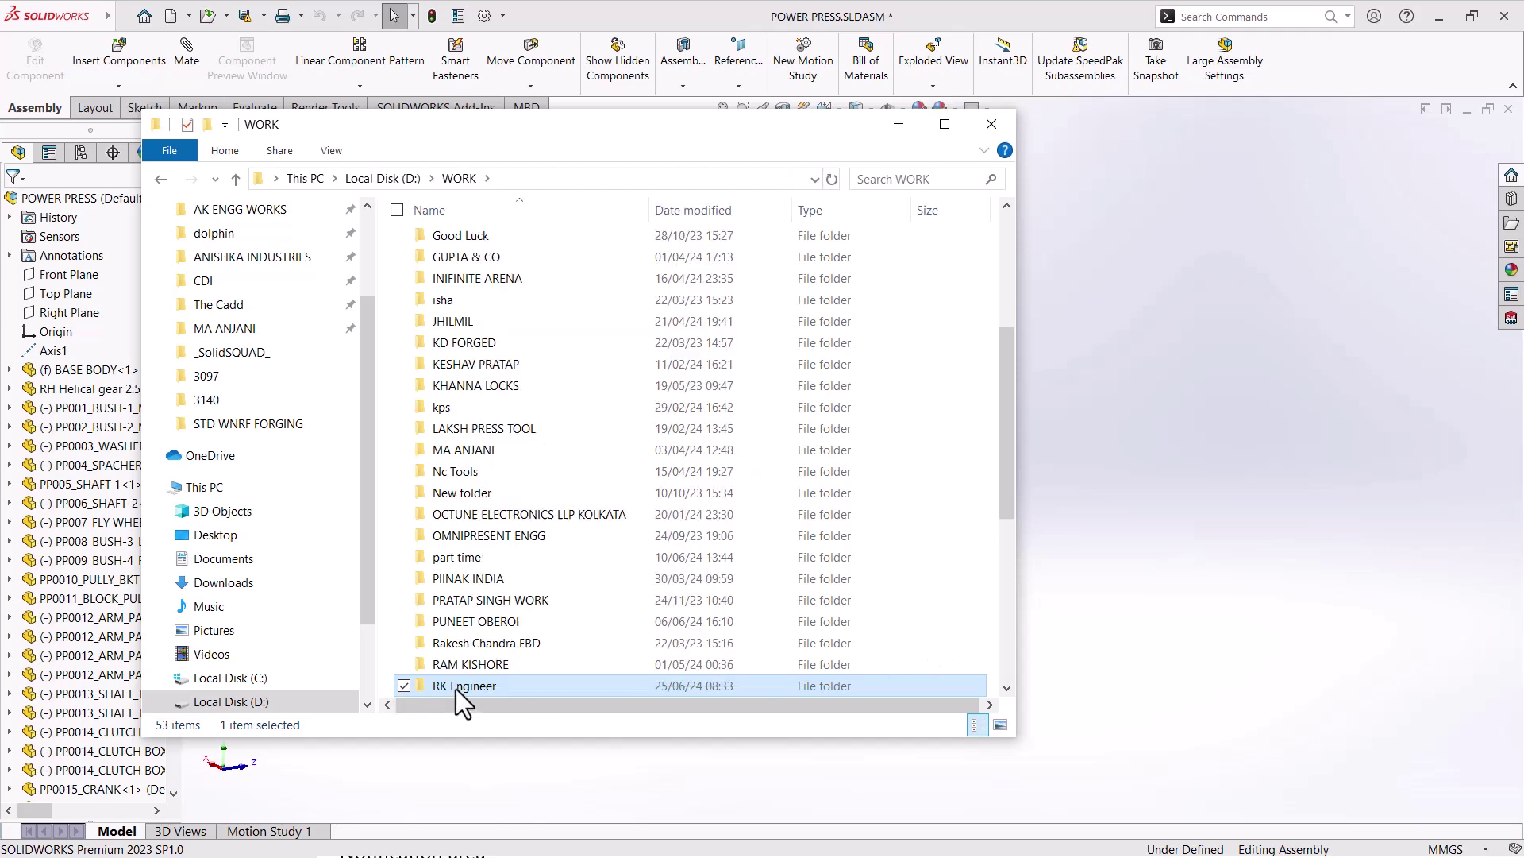
double_click(456, 689)
click(494, 628)
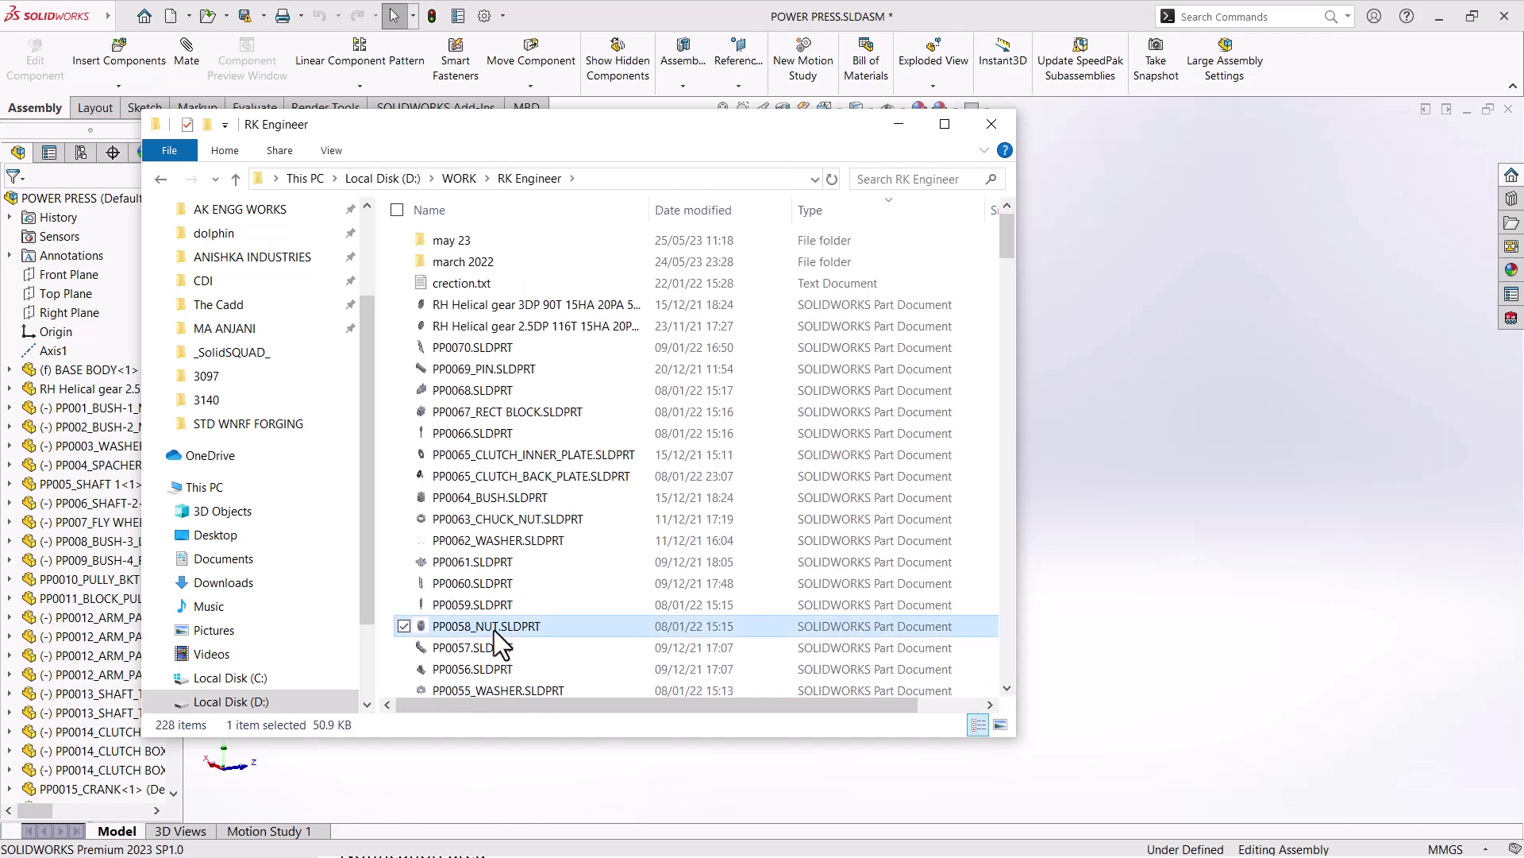
key(ctrl+a)
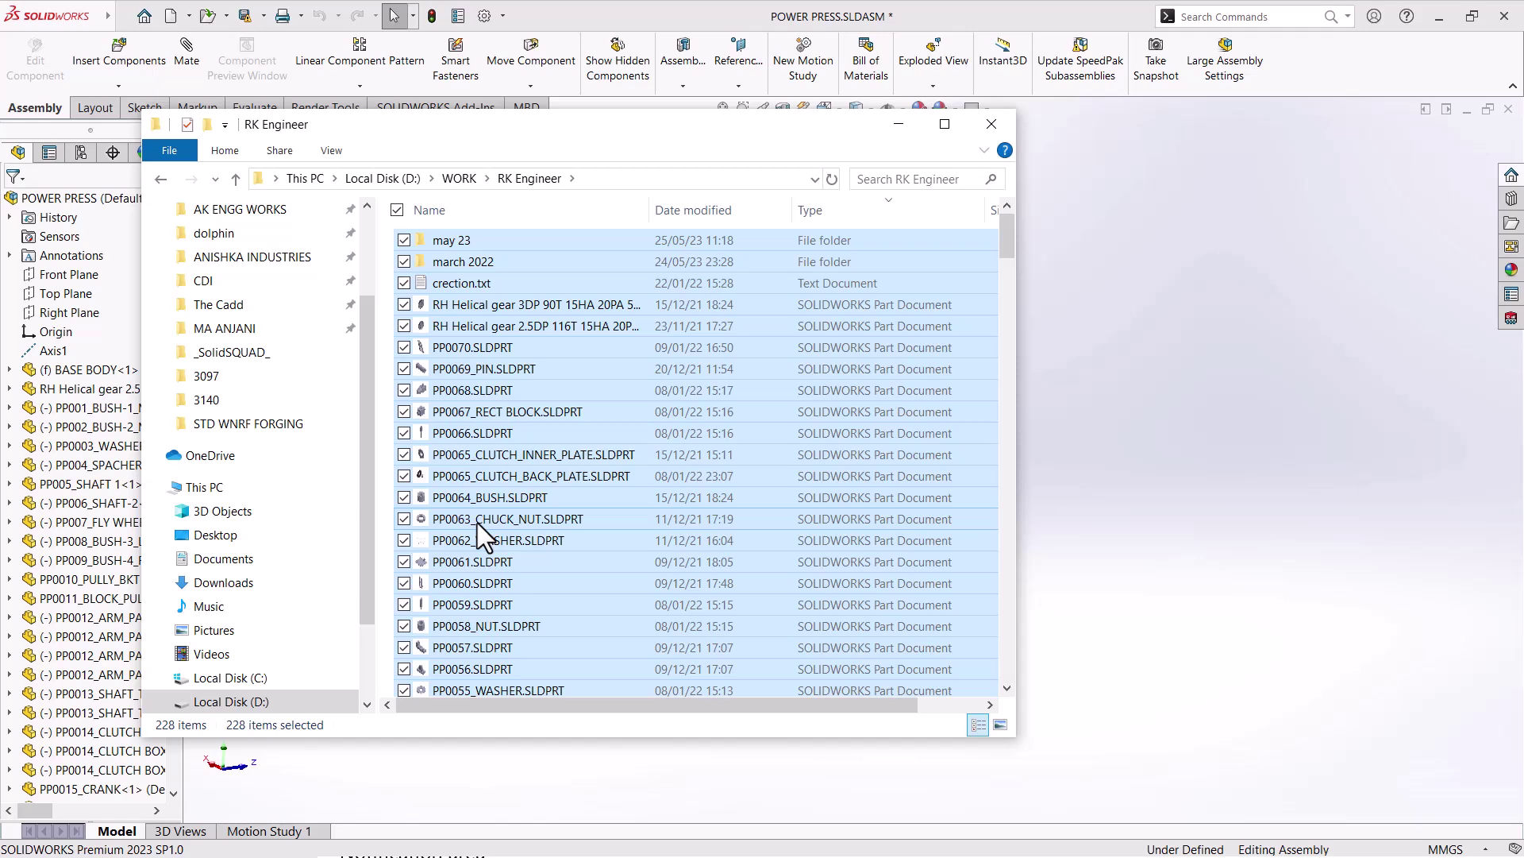
right_click(480, 533)
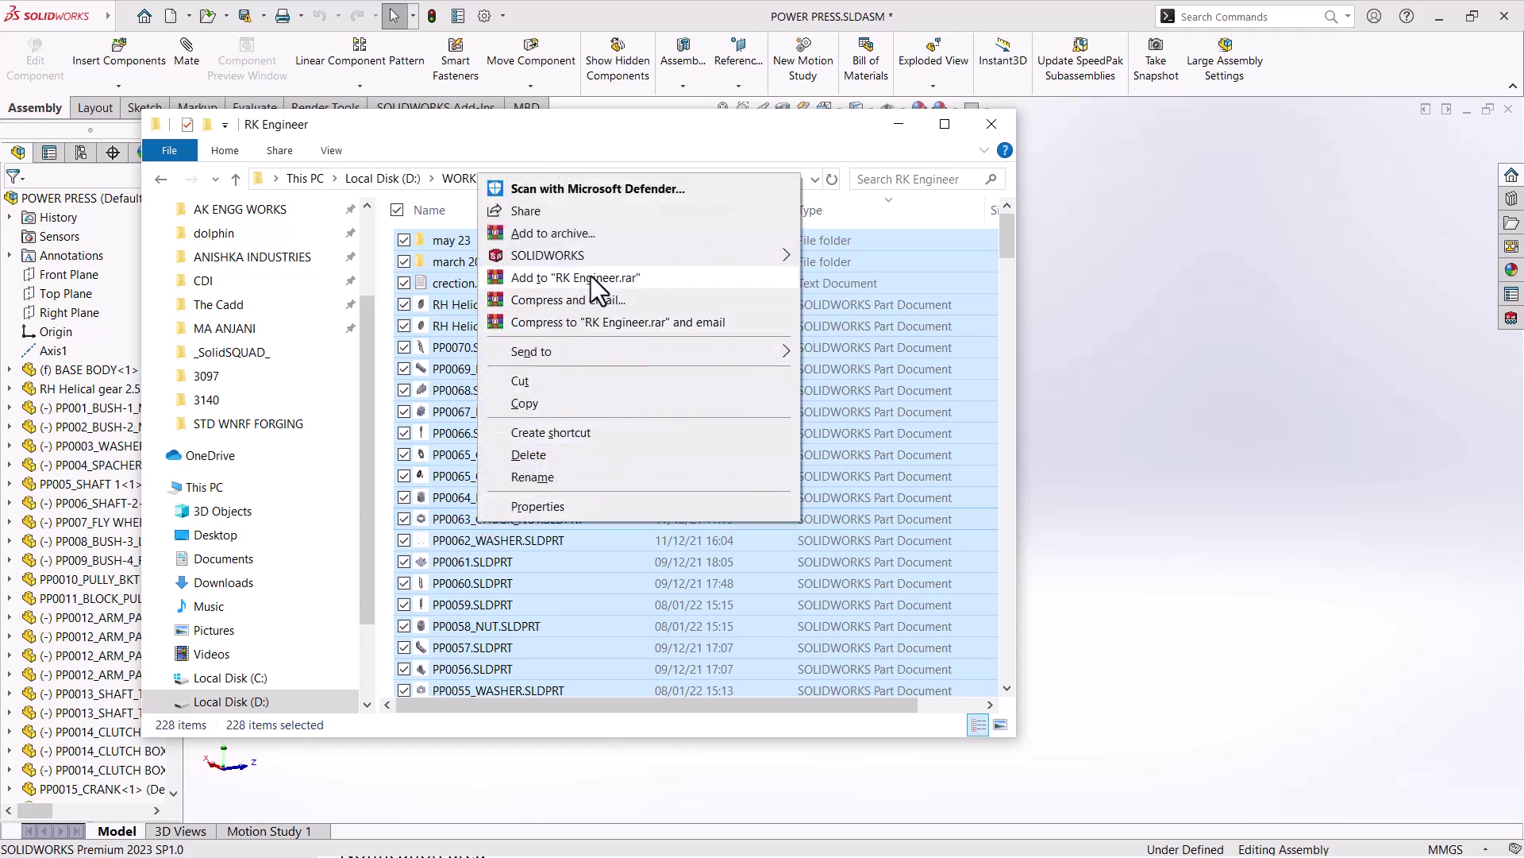
Archive all items as RK Engineer.zip in ZIP format, yielding 70 locked-file errors
click(538, 237)
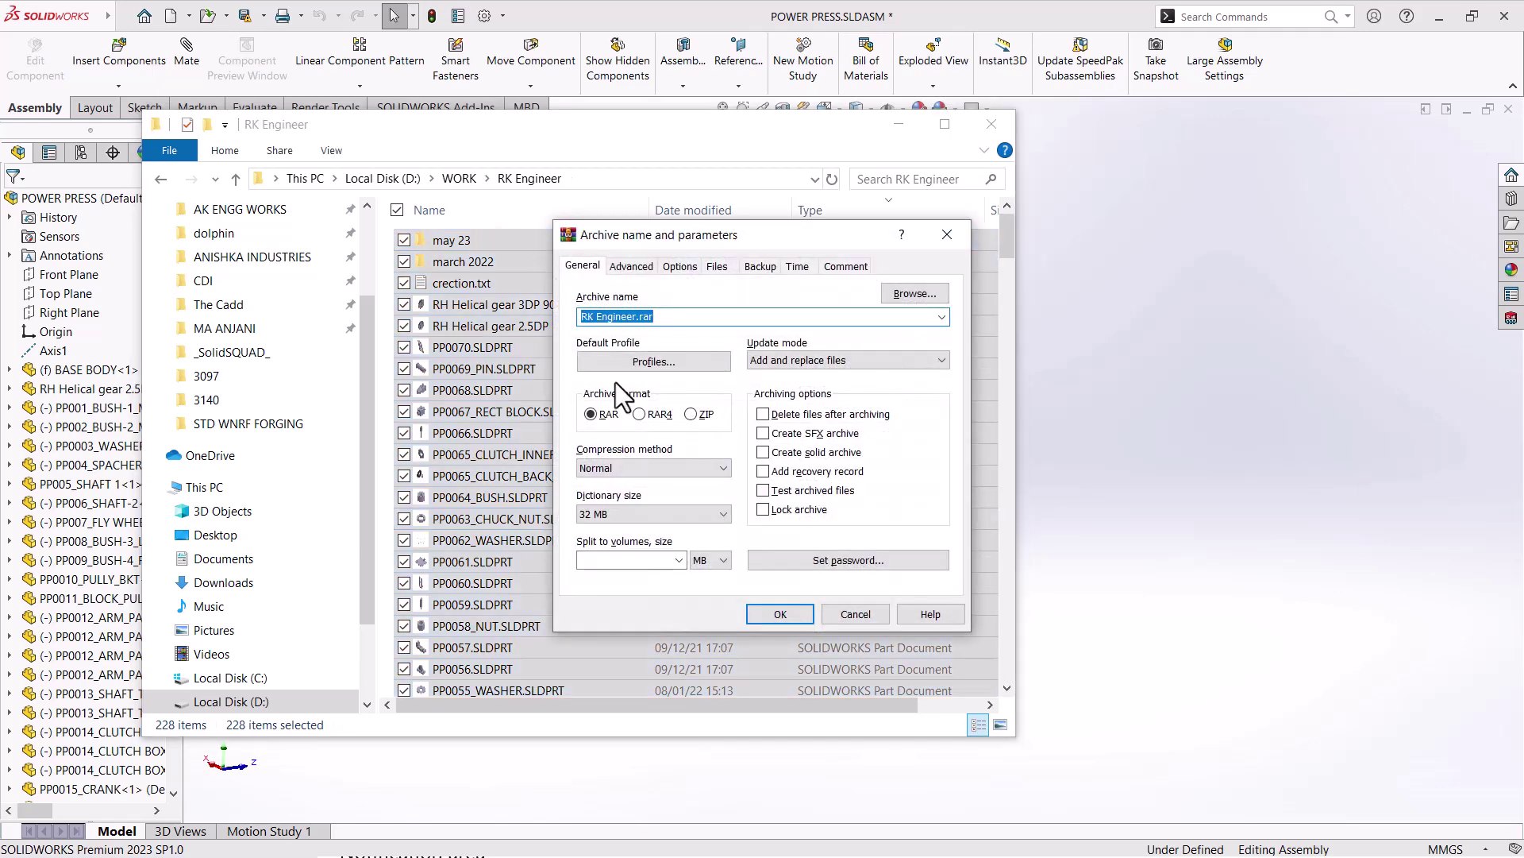
click(689, 414)
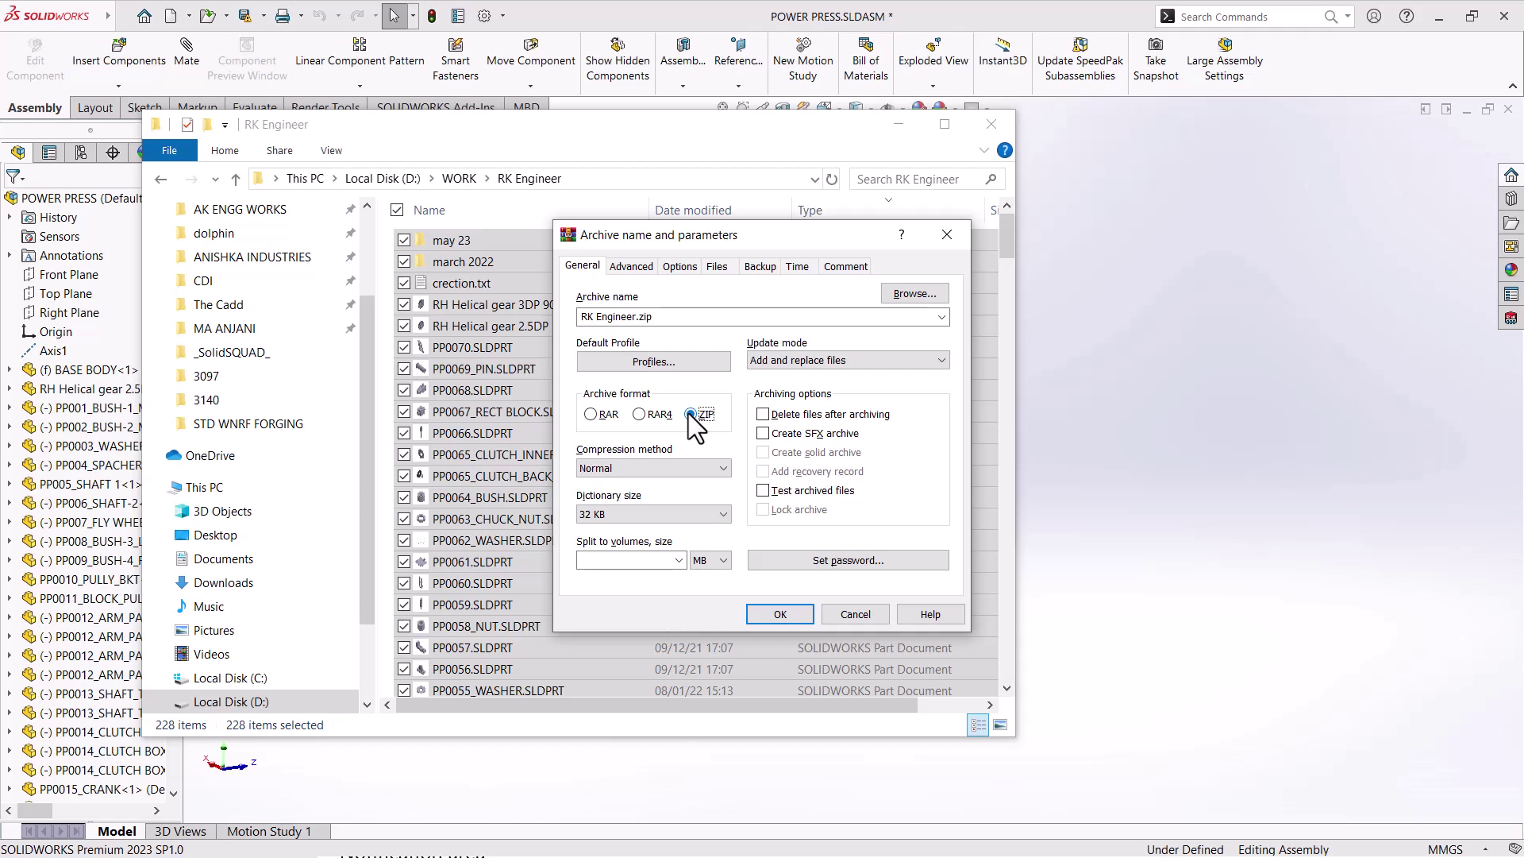
click(777, 613)
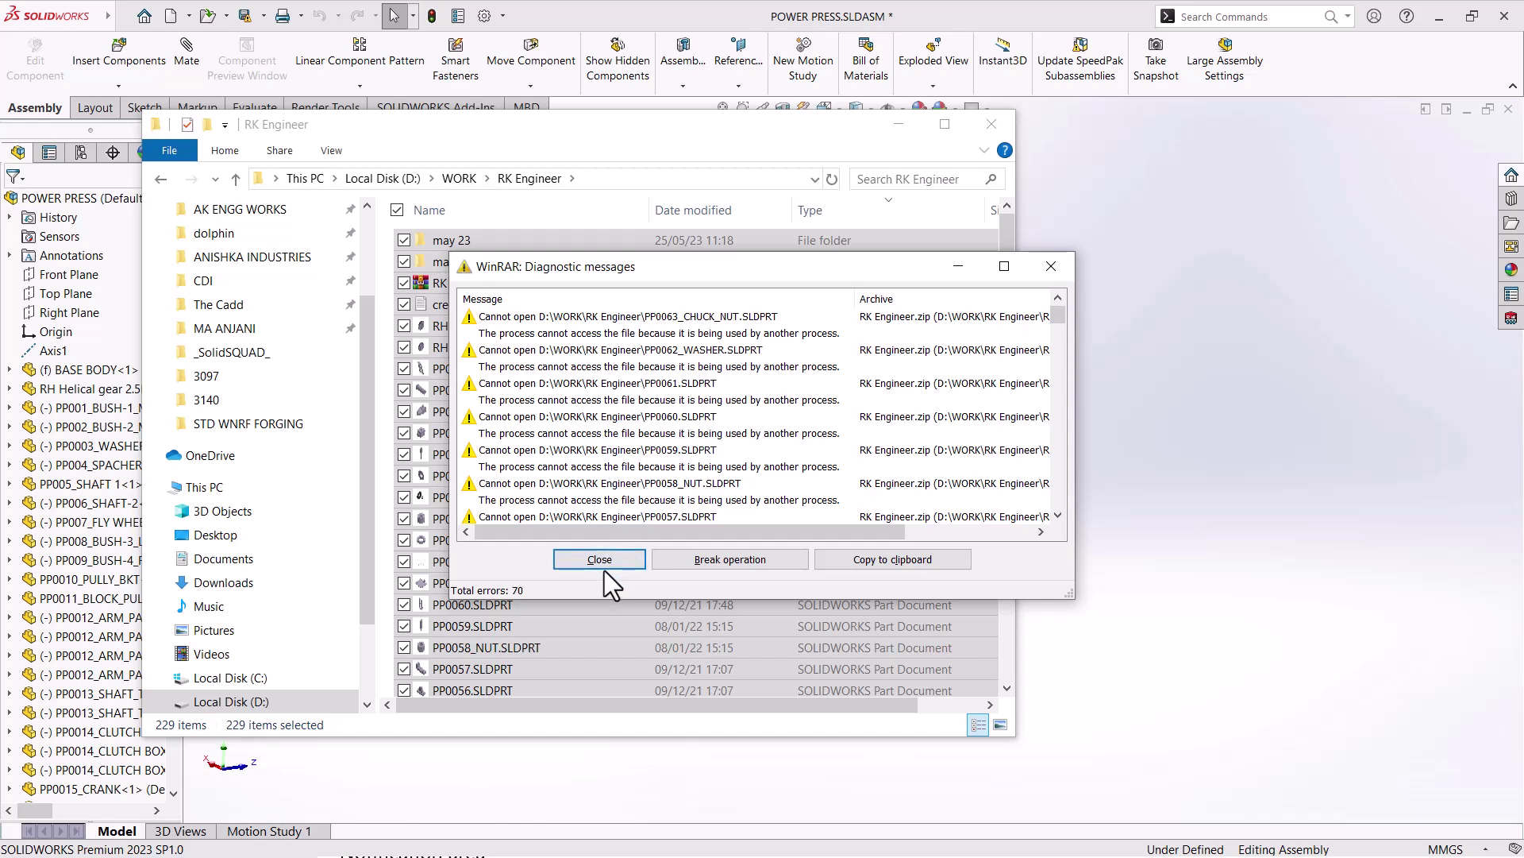
Dismiss WinRAR's diagnostic messages about 10 locked files and leave one file selected
click(601, 561)
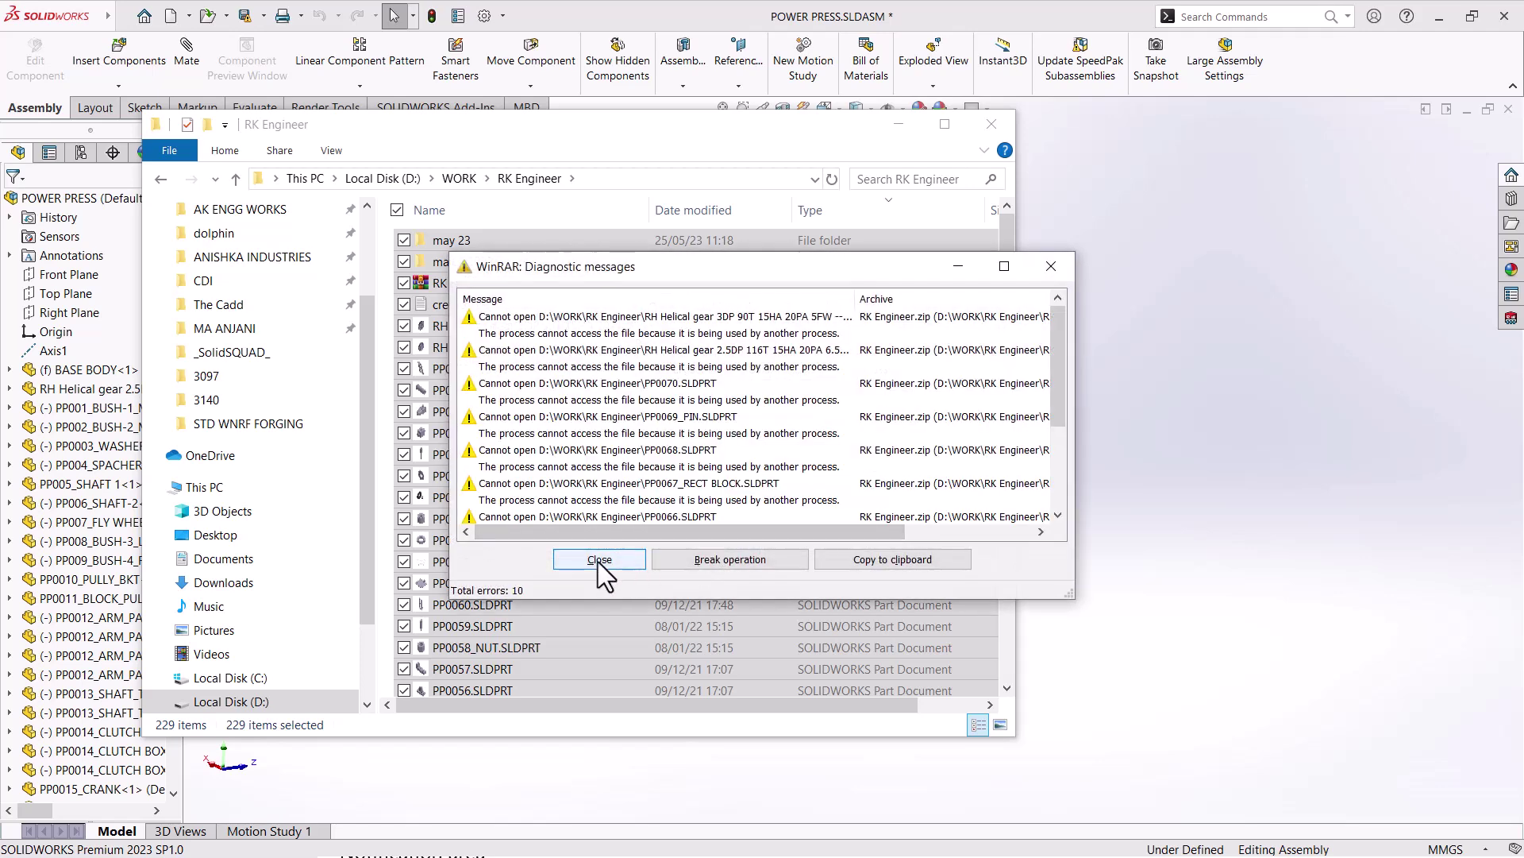
click(599, 559)
scroll(589, 517, down, 6)
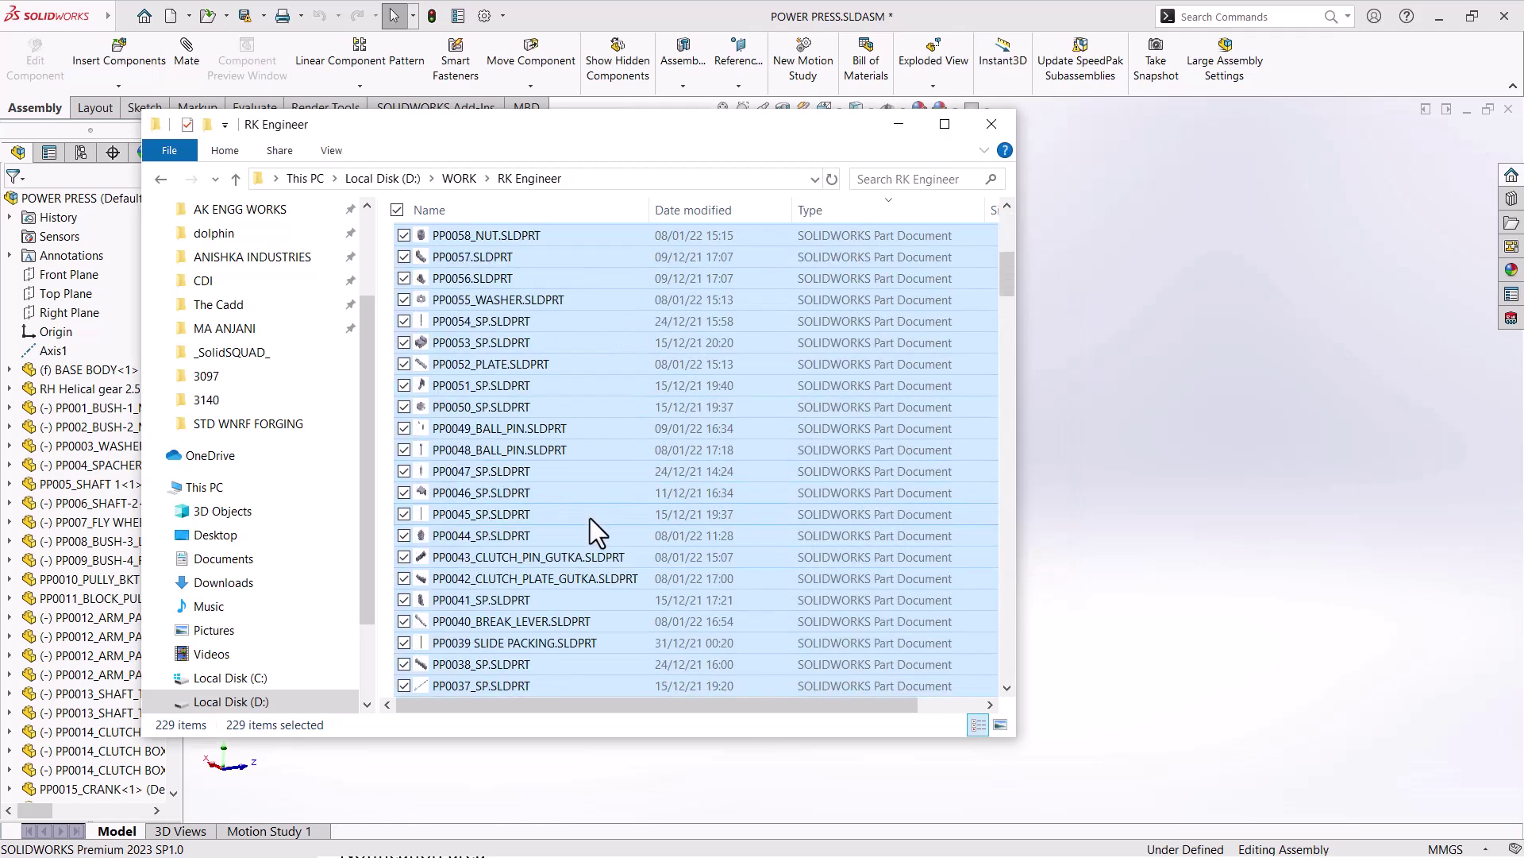
scroll(589, 518, up, 6)
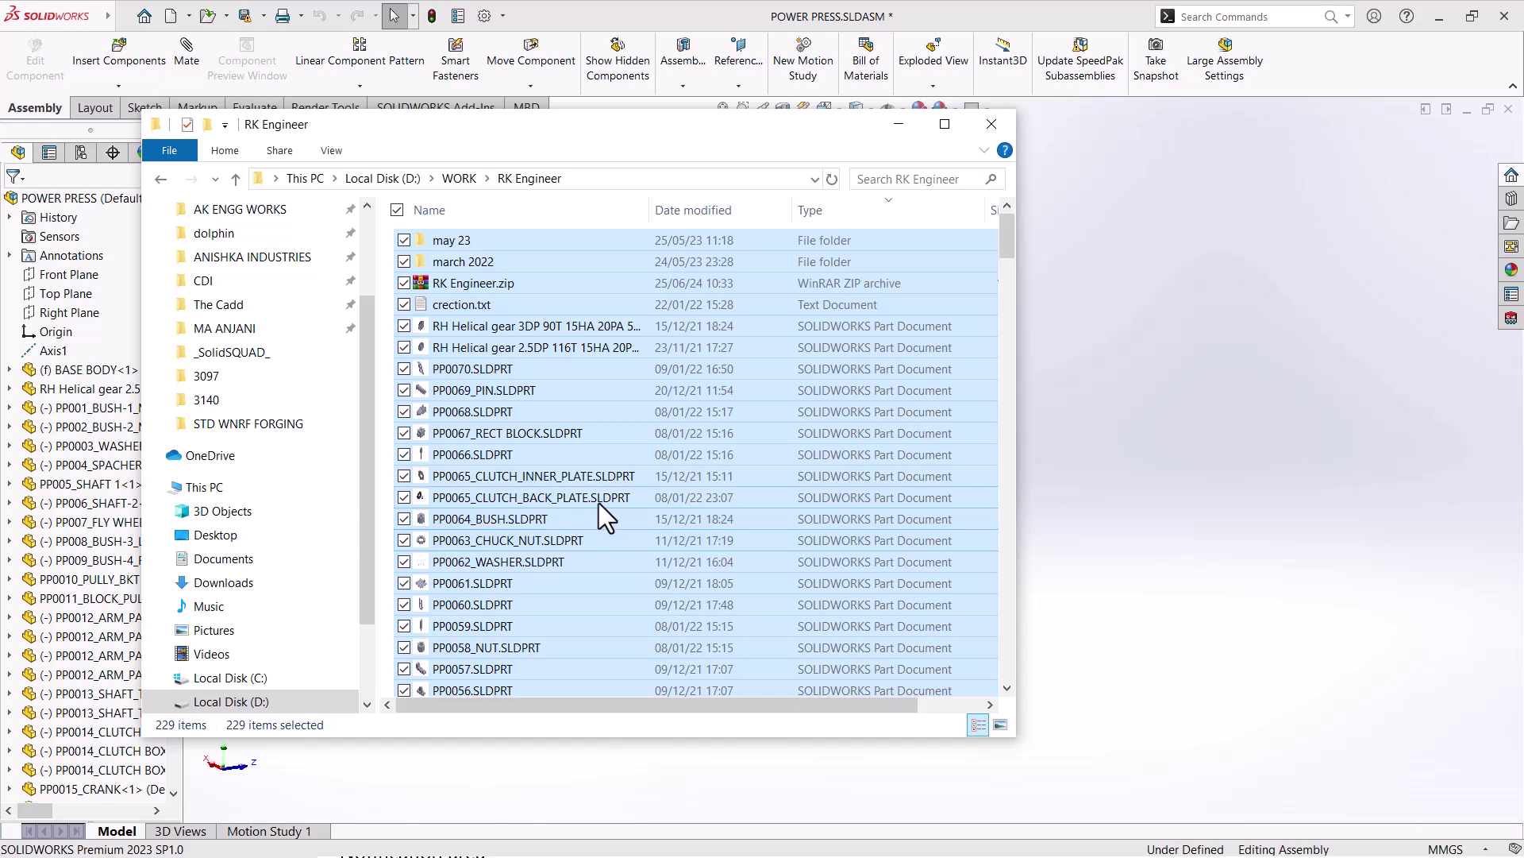
click(525, 319)
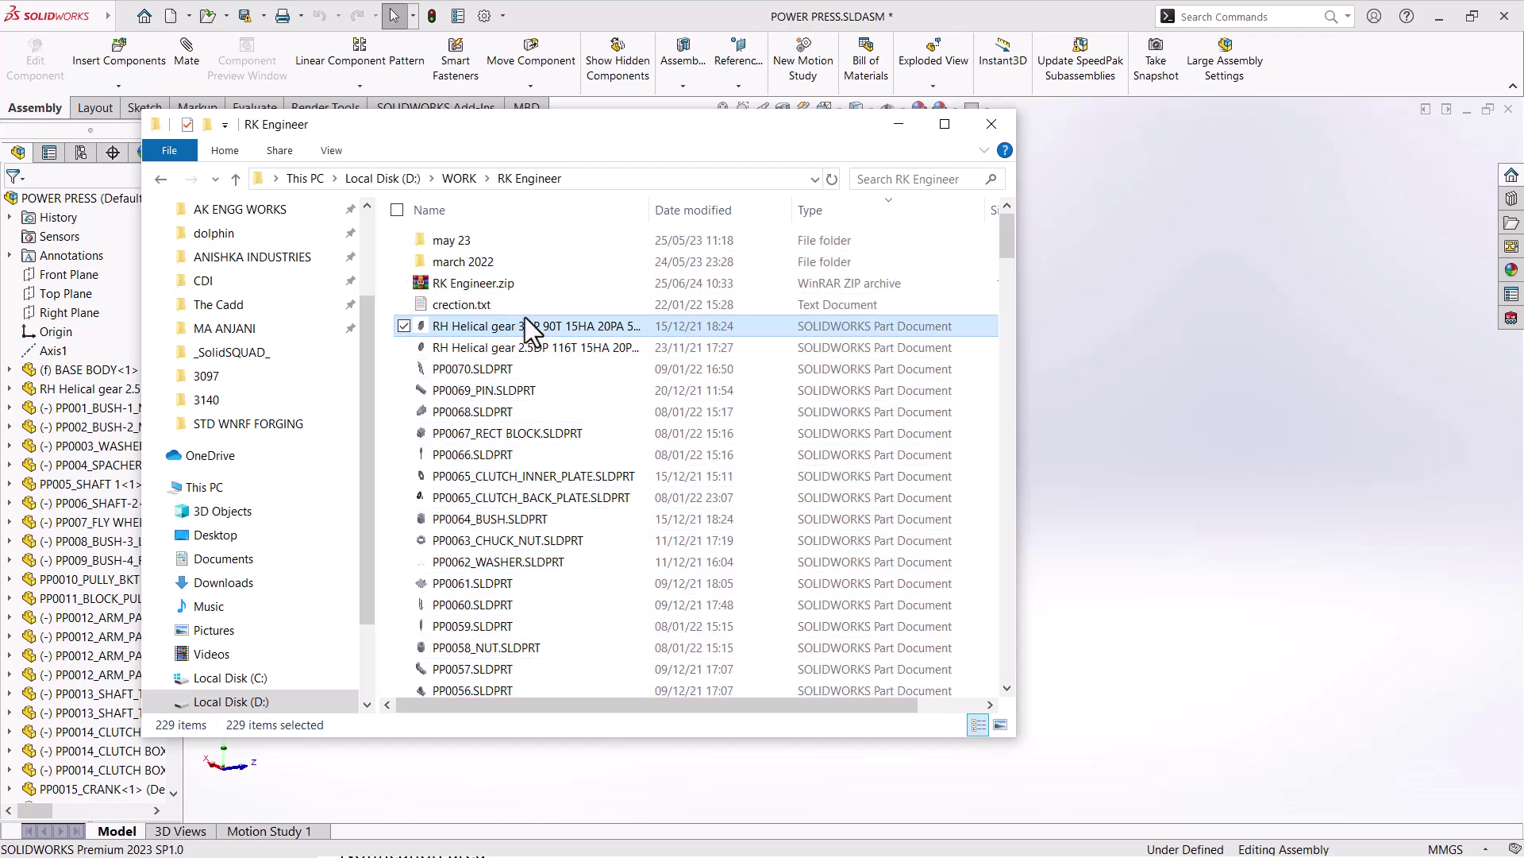
double_click(469, 287)
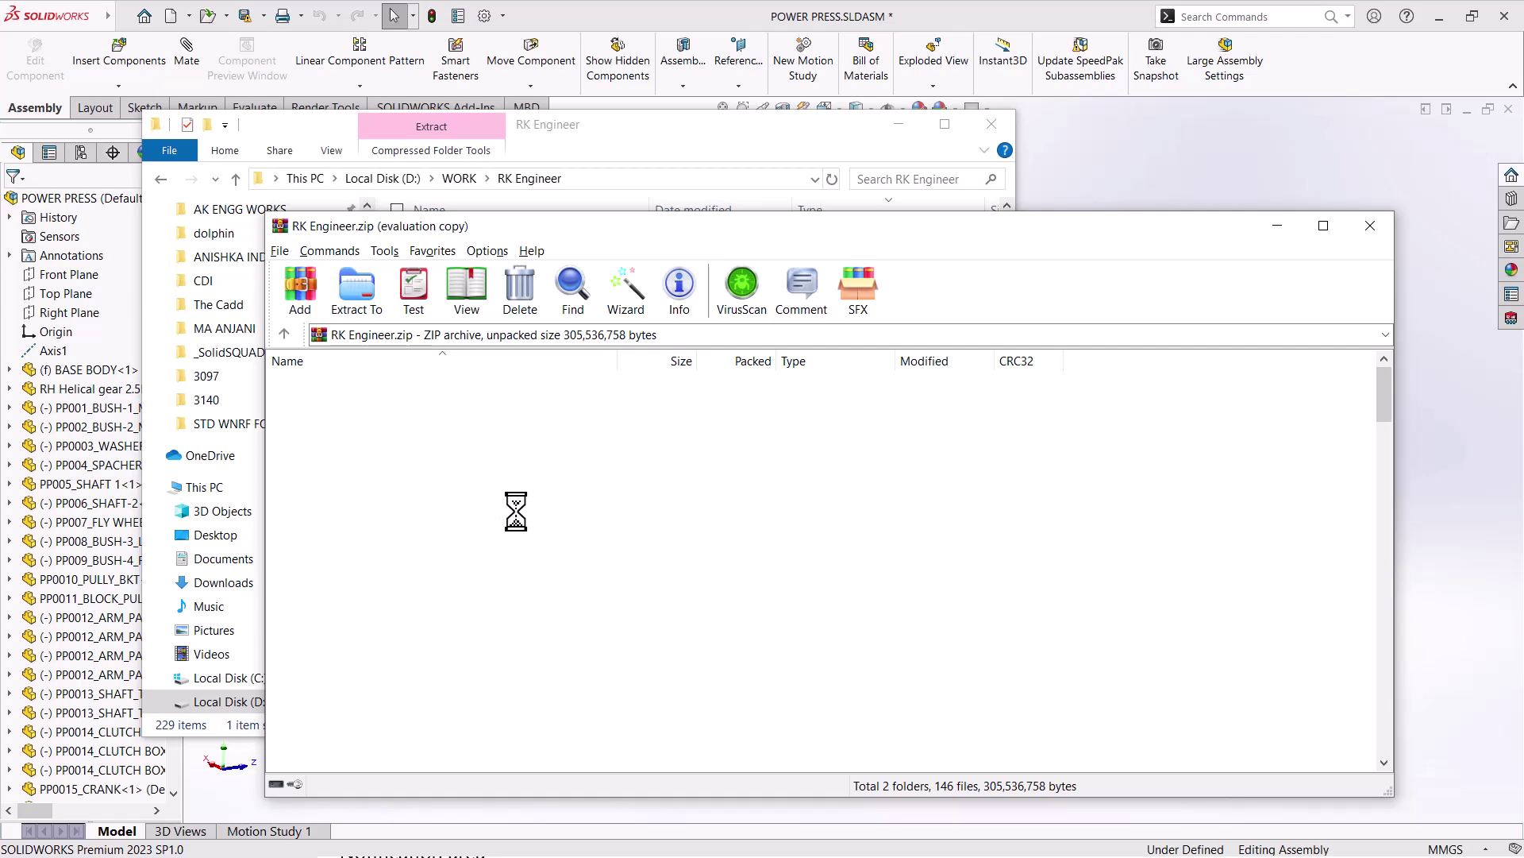
scroll(427, 621, down, 2)
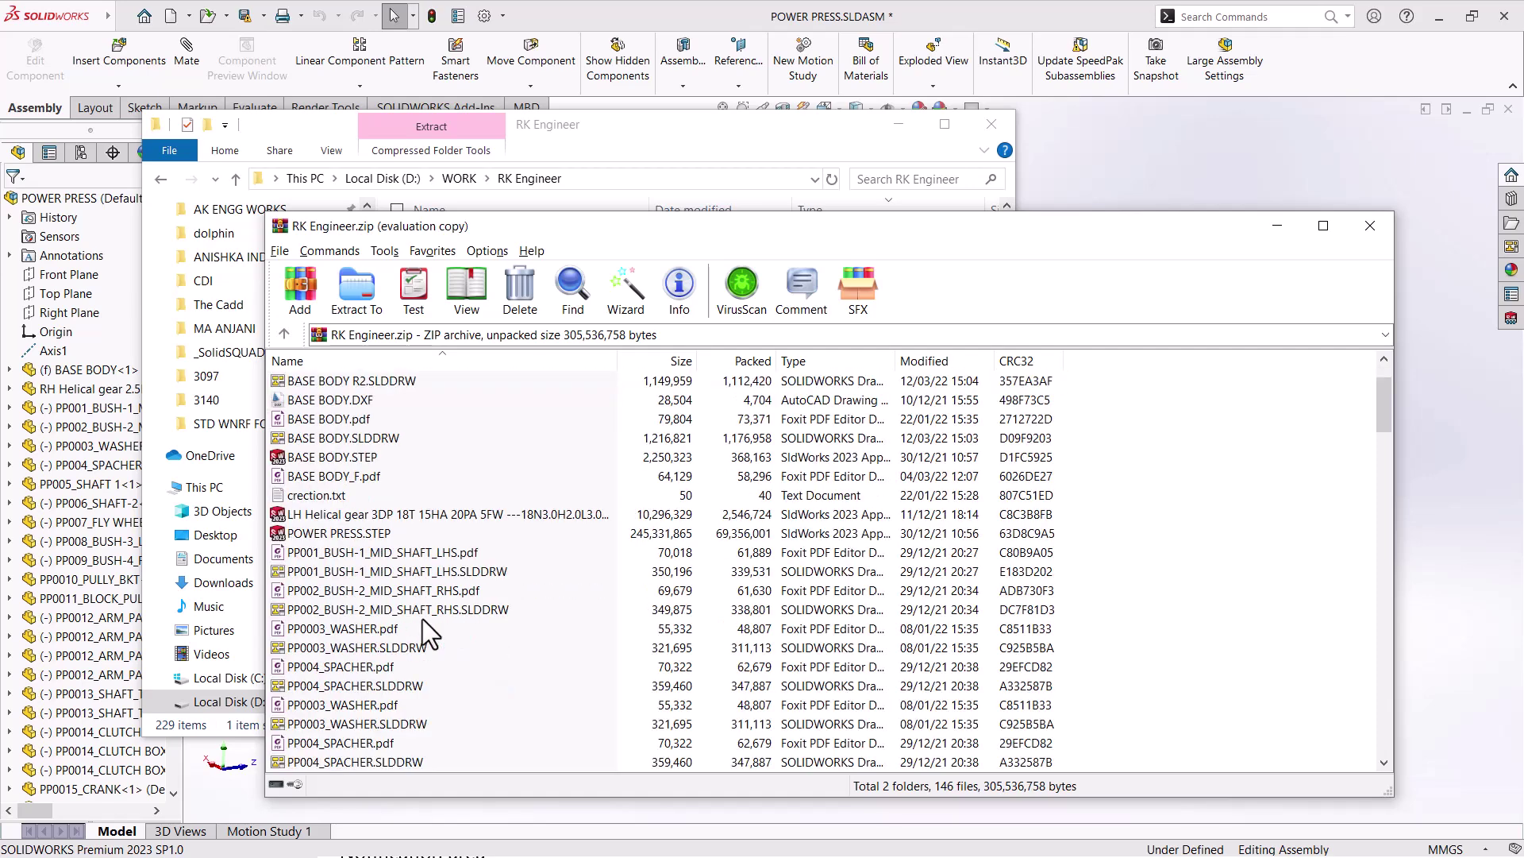
scroll(423, 618, down, 3)
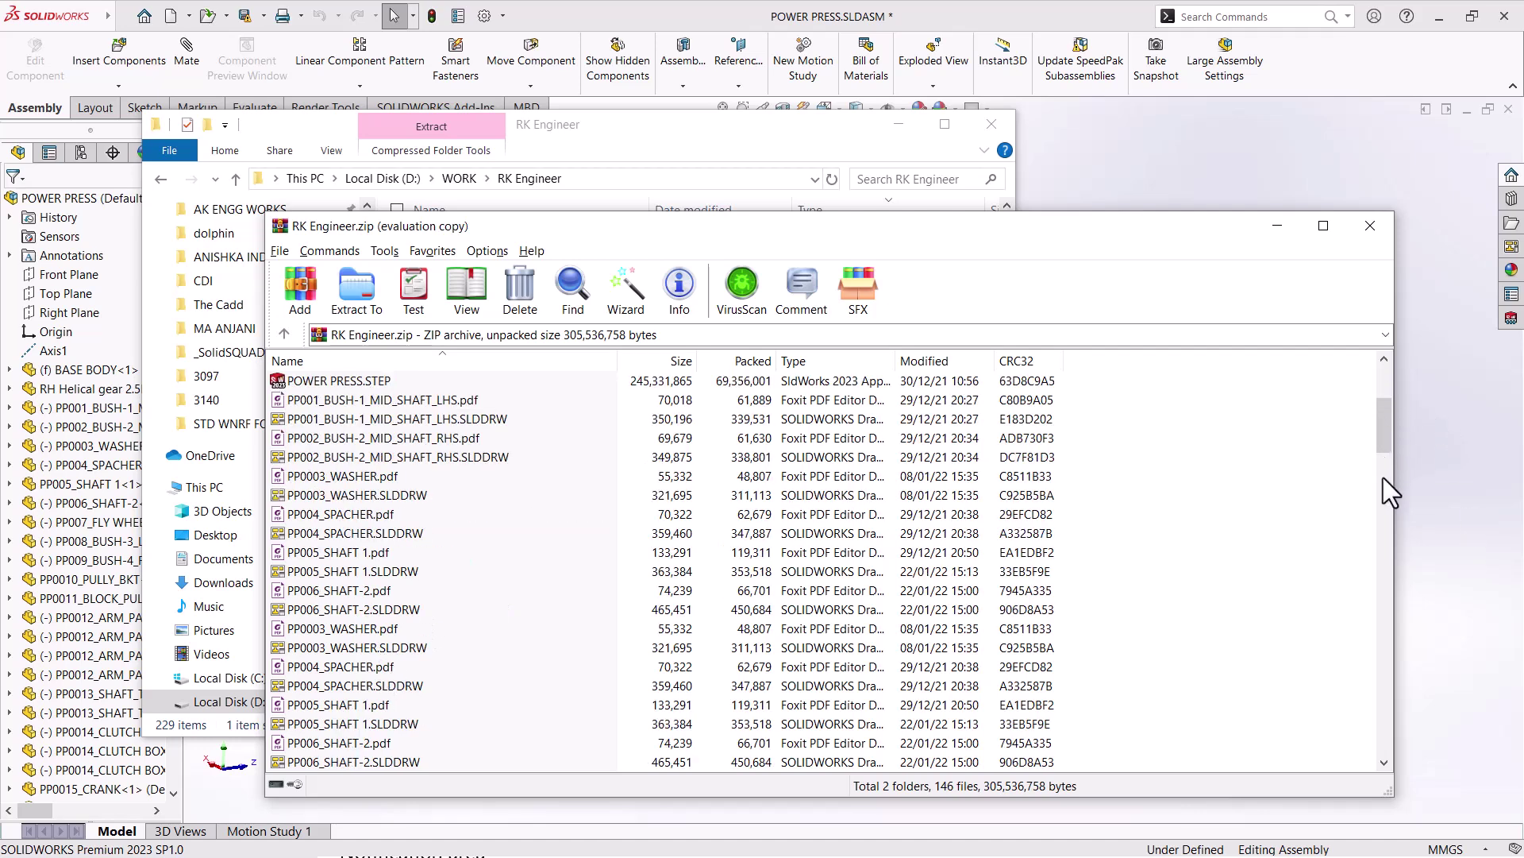
key(Escape)
right_click(475, 284)
click(859, 384)
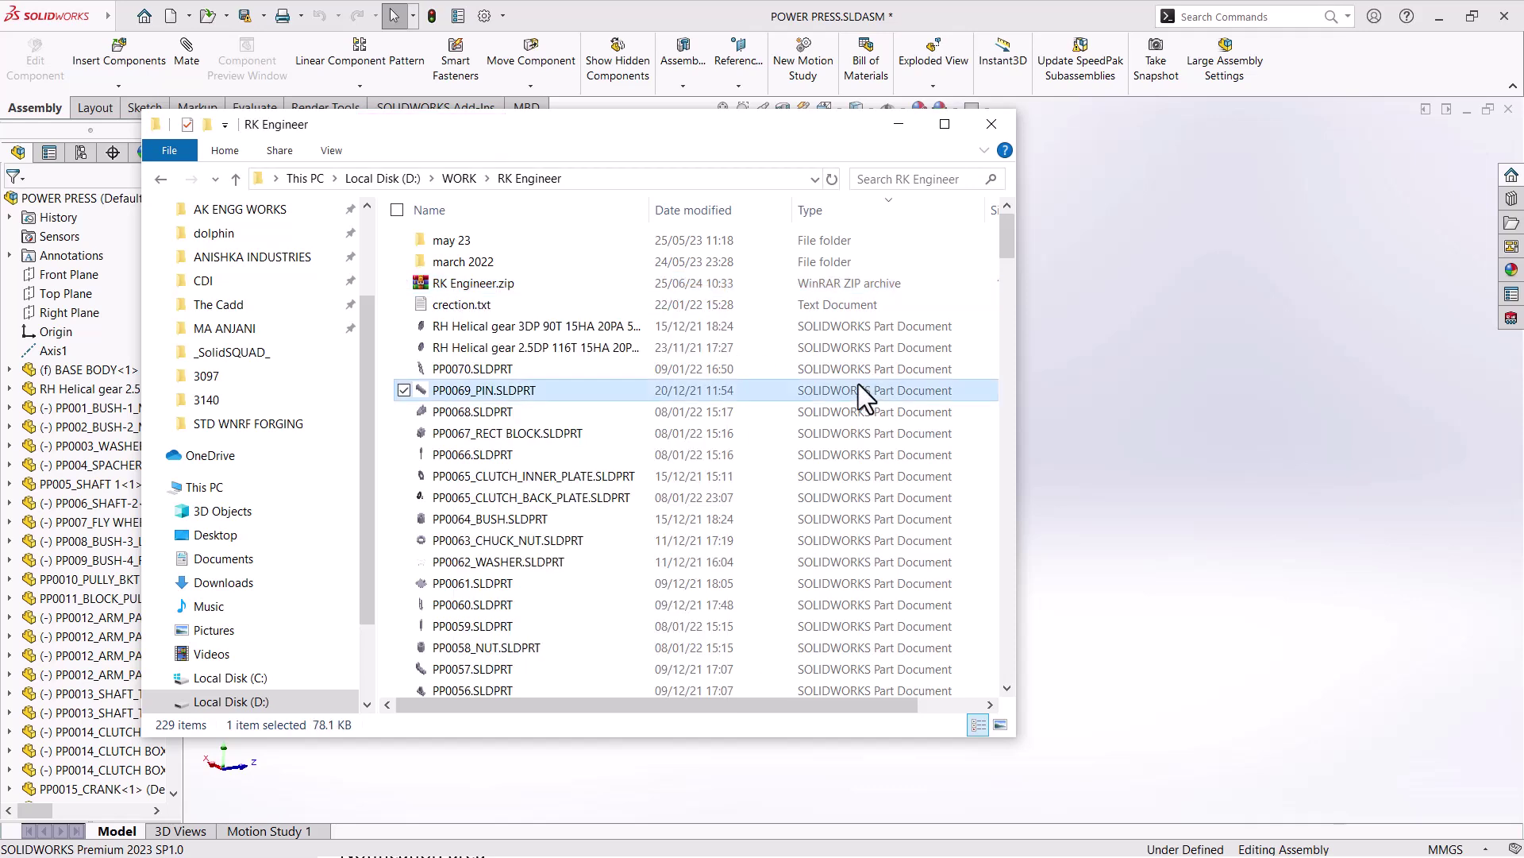
Delete RK Engineer.zip from the RK Engineer folder
click(489, 290)
right_click(489, 291)
click(546, 640)
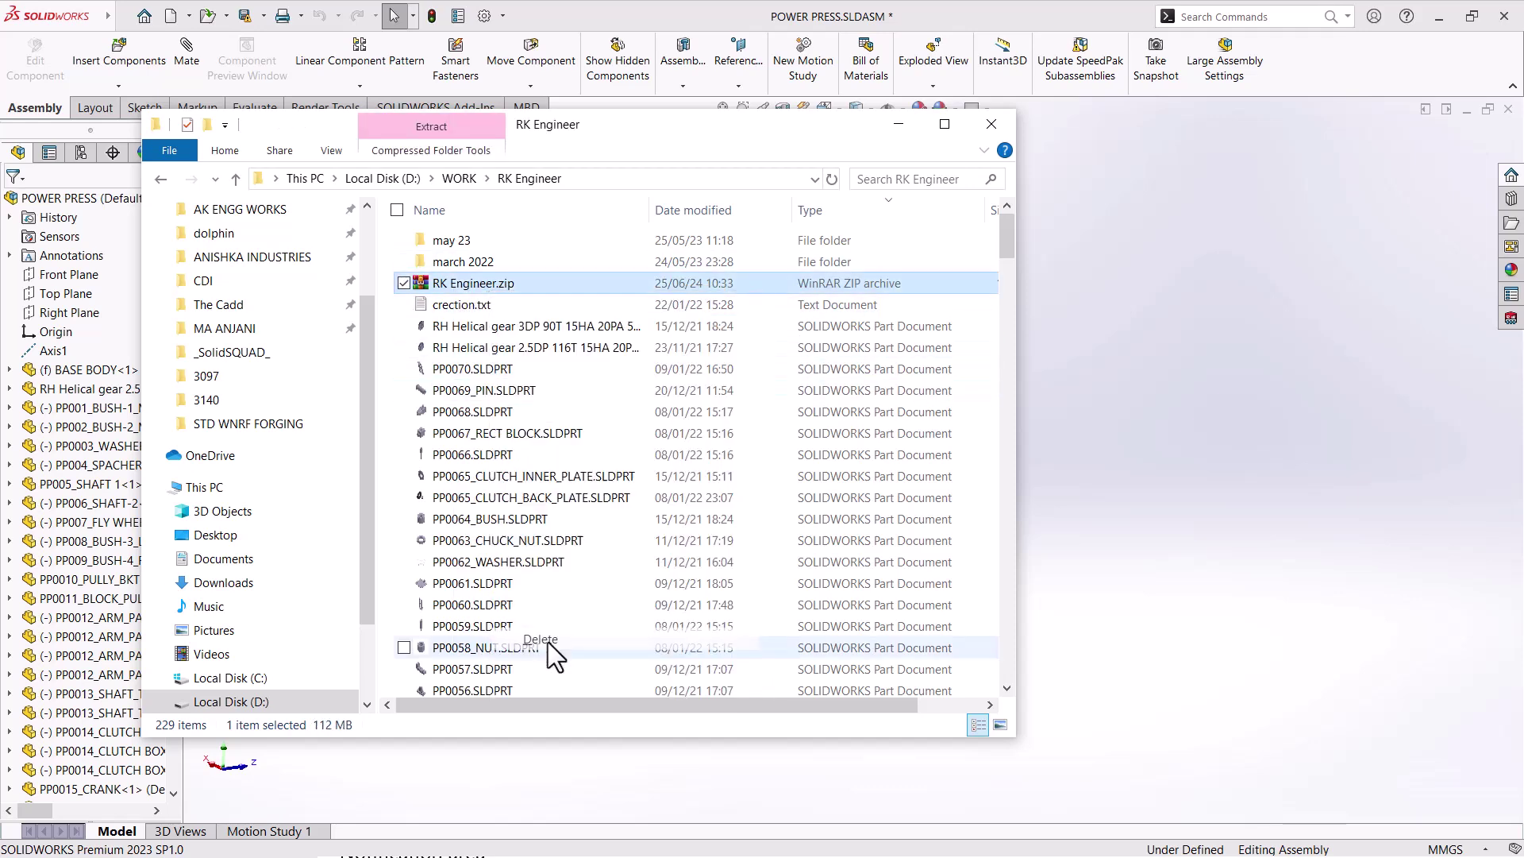
Close the POWER PRESS assembly in SOLIDWORKS without saving changes
click(1214, 447)
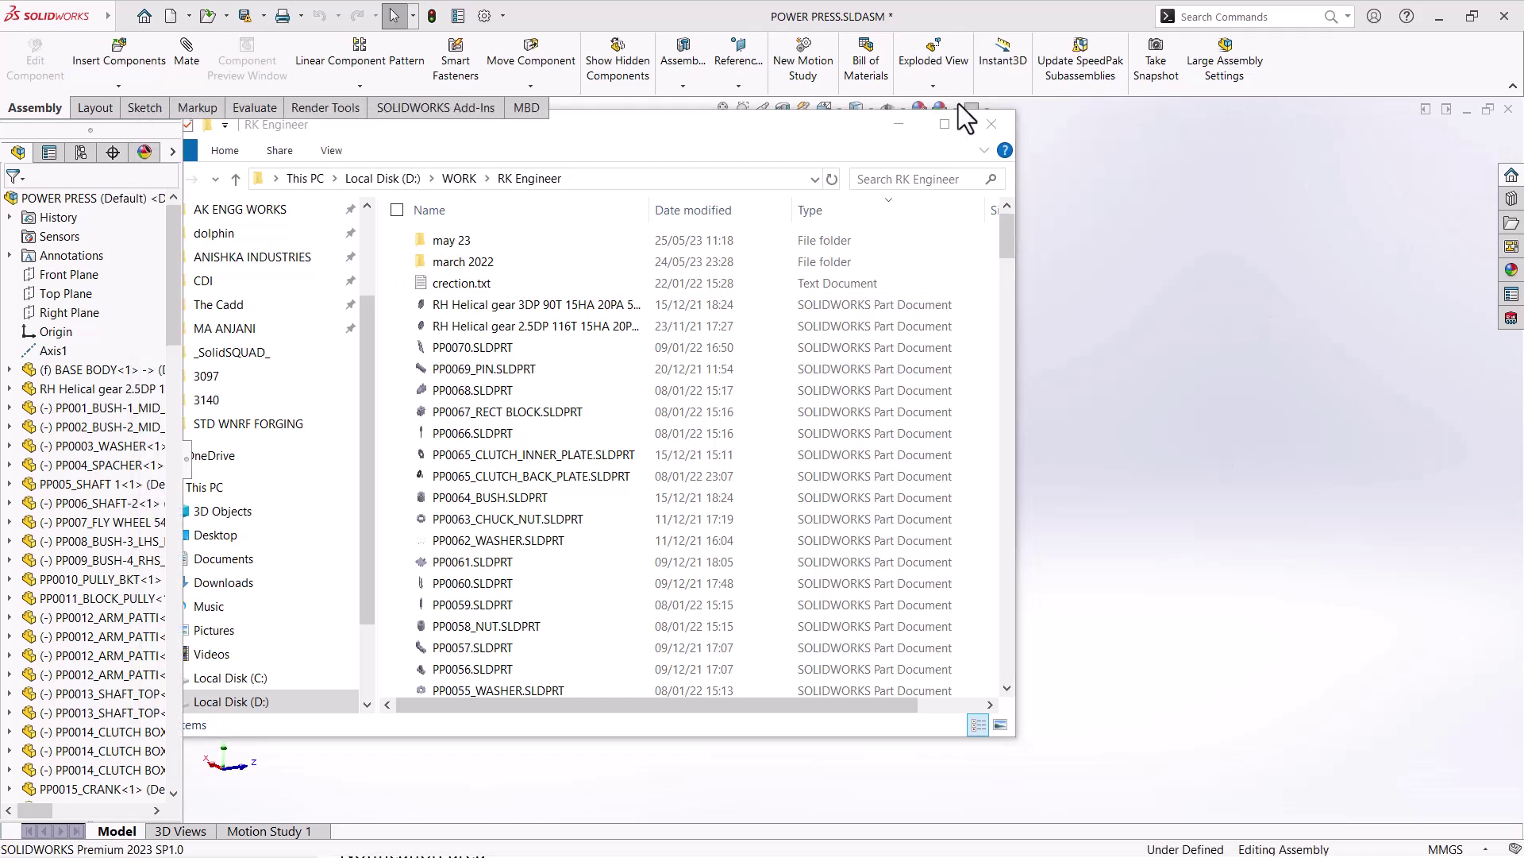
click(898, 124)
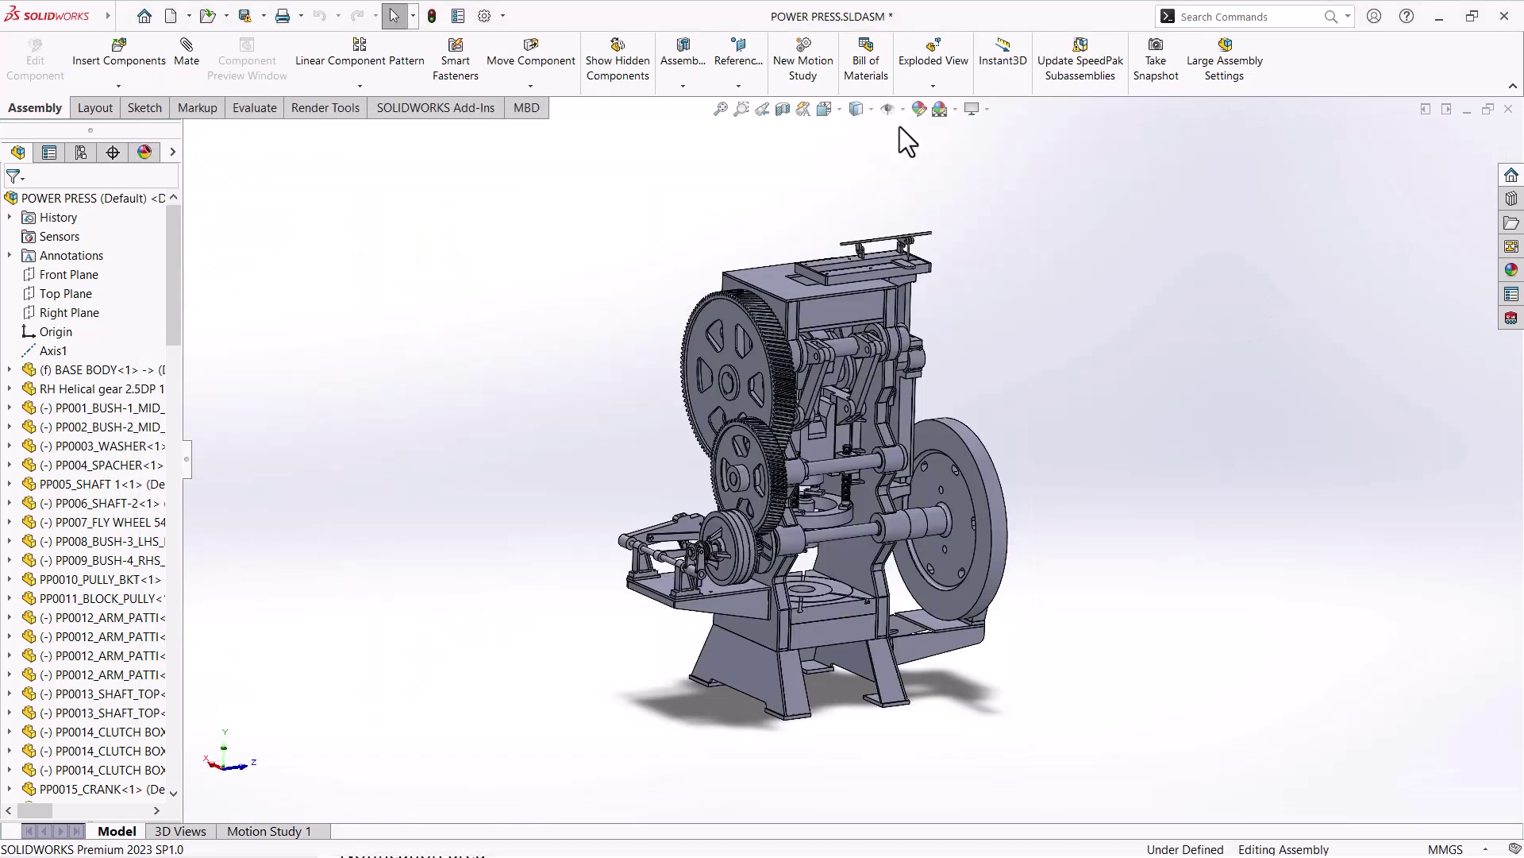
click(1509, 110)
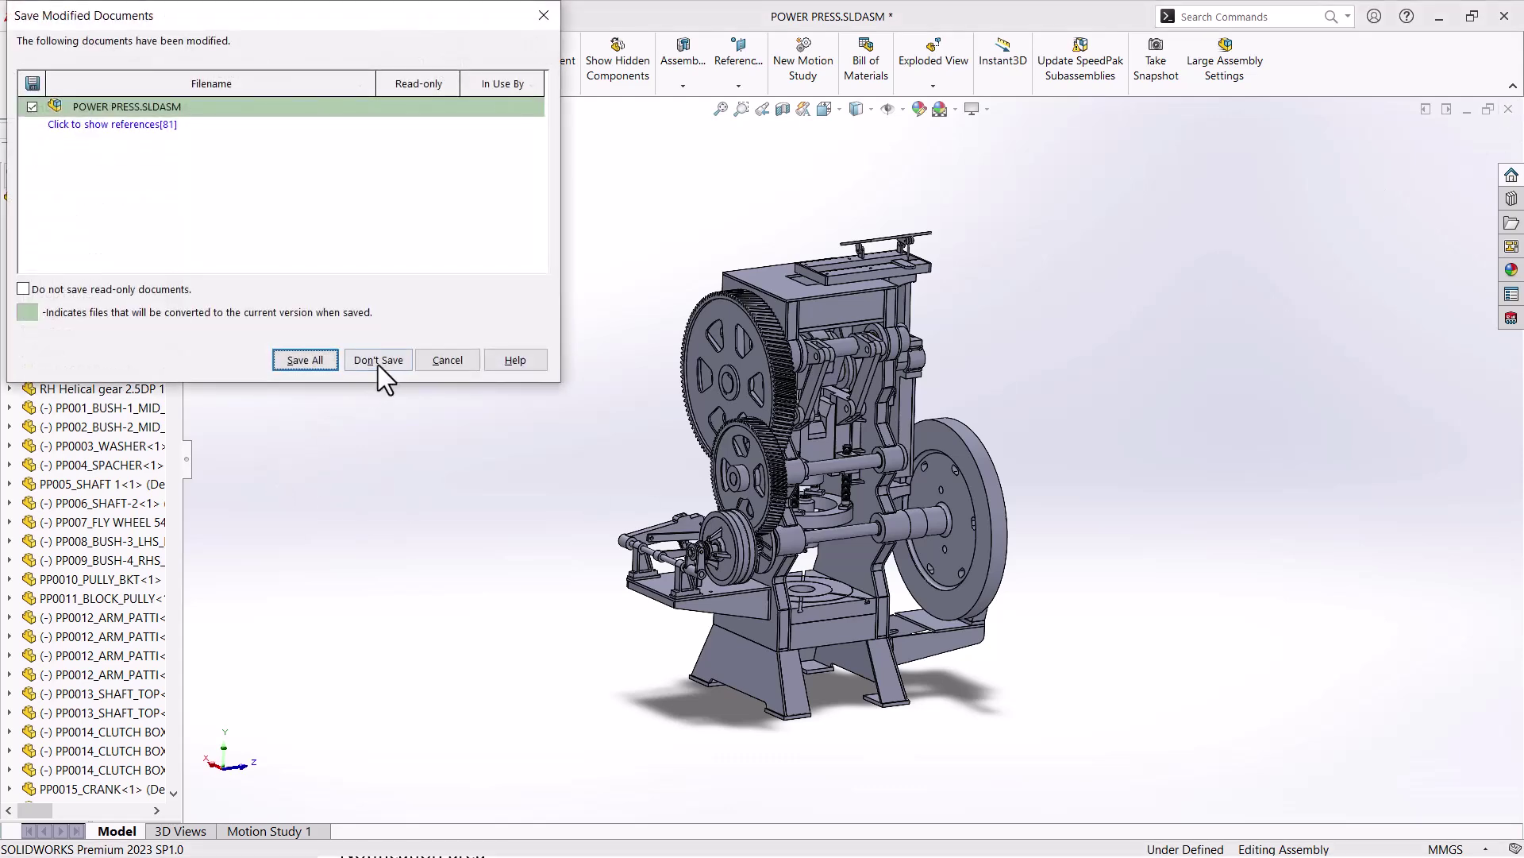
click(379, 362)
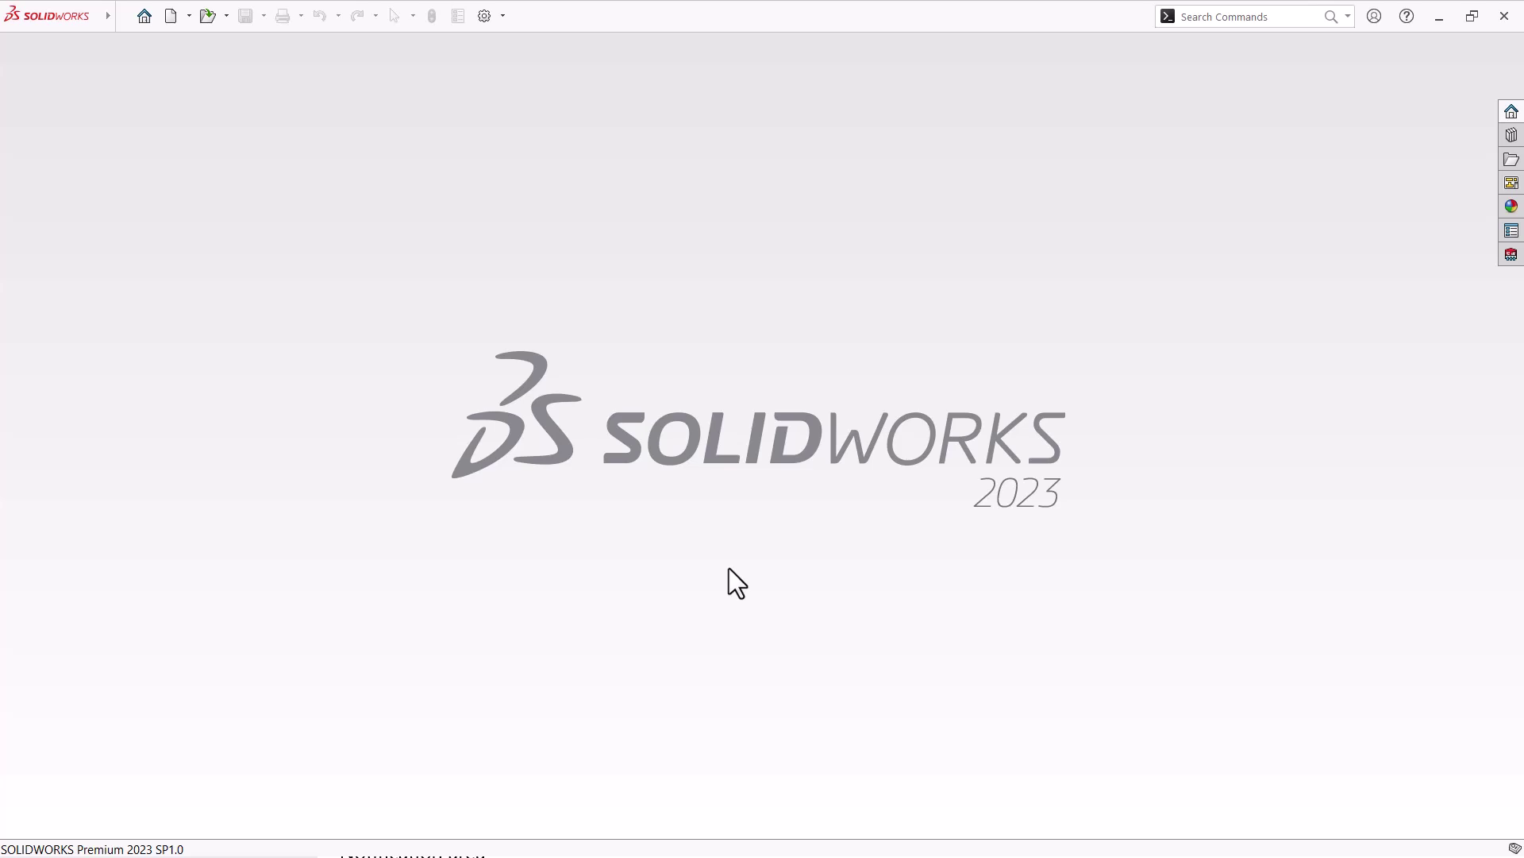
Select every item in the RK Engineer folder and archive them into RK Engineer.rar
key(alt+Tab)
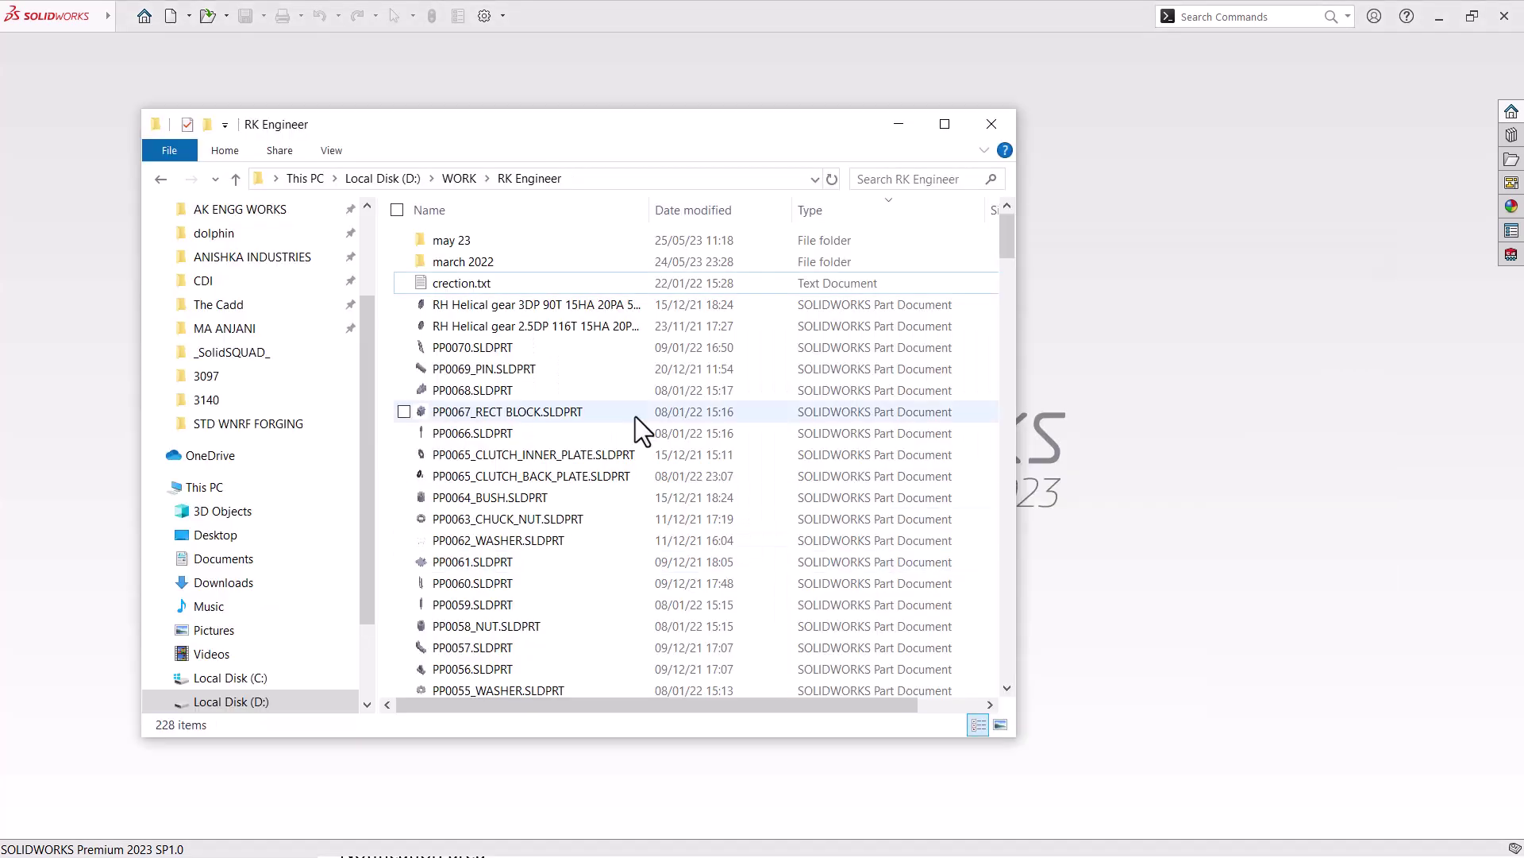
click(455, 243)
key(ctrl+a)
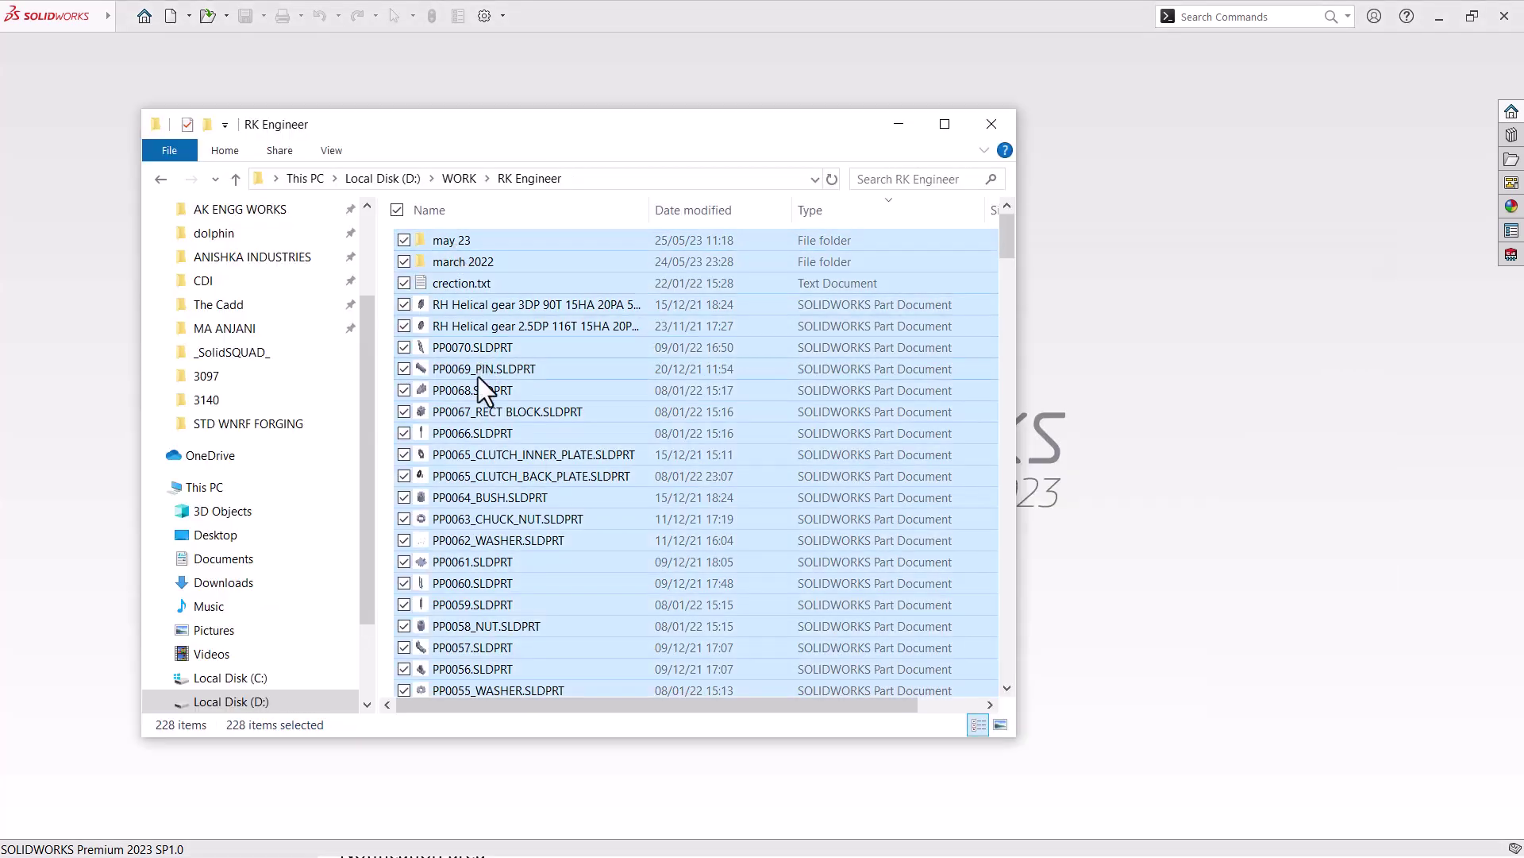
right_click(479, 379)
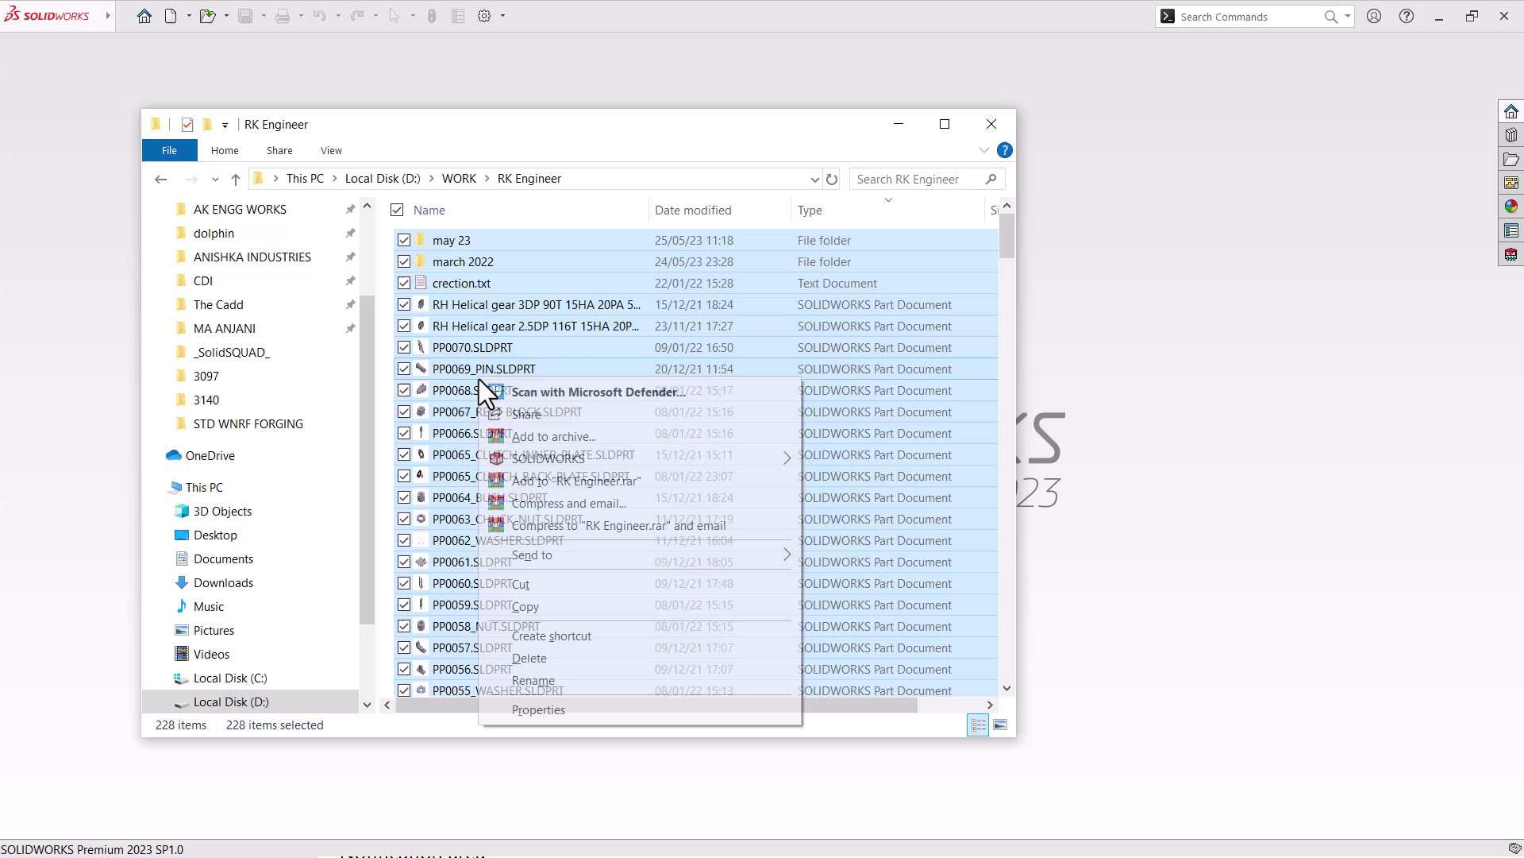
click(559, 438)
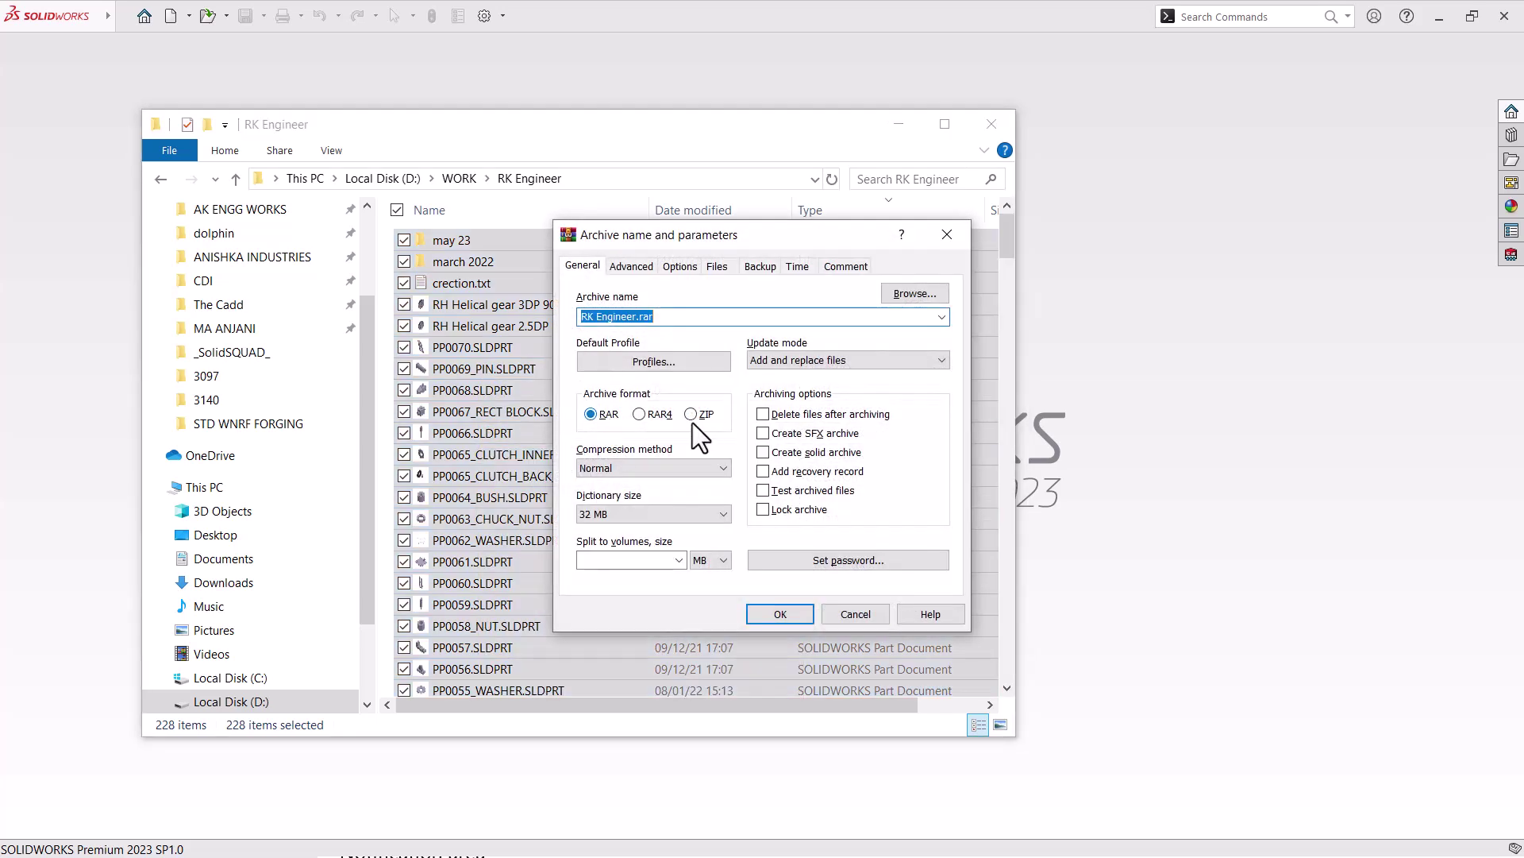
click(784, 612)
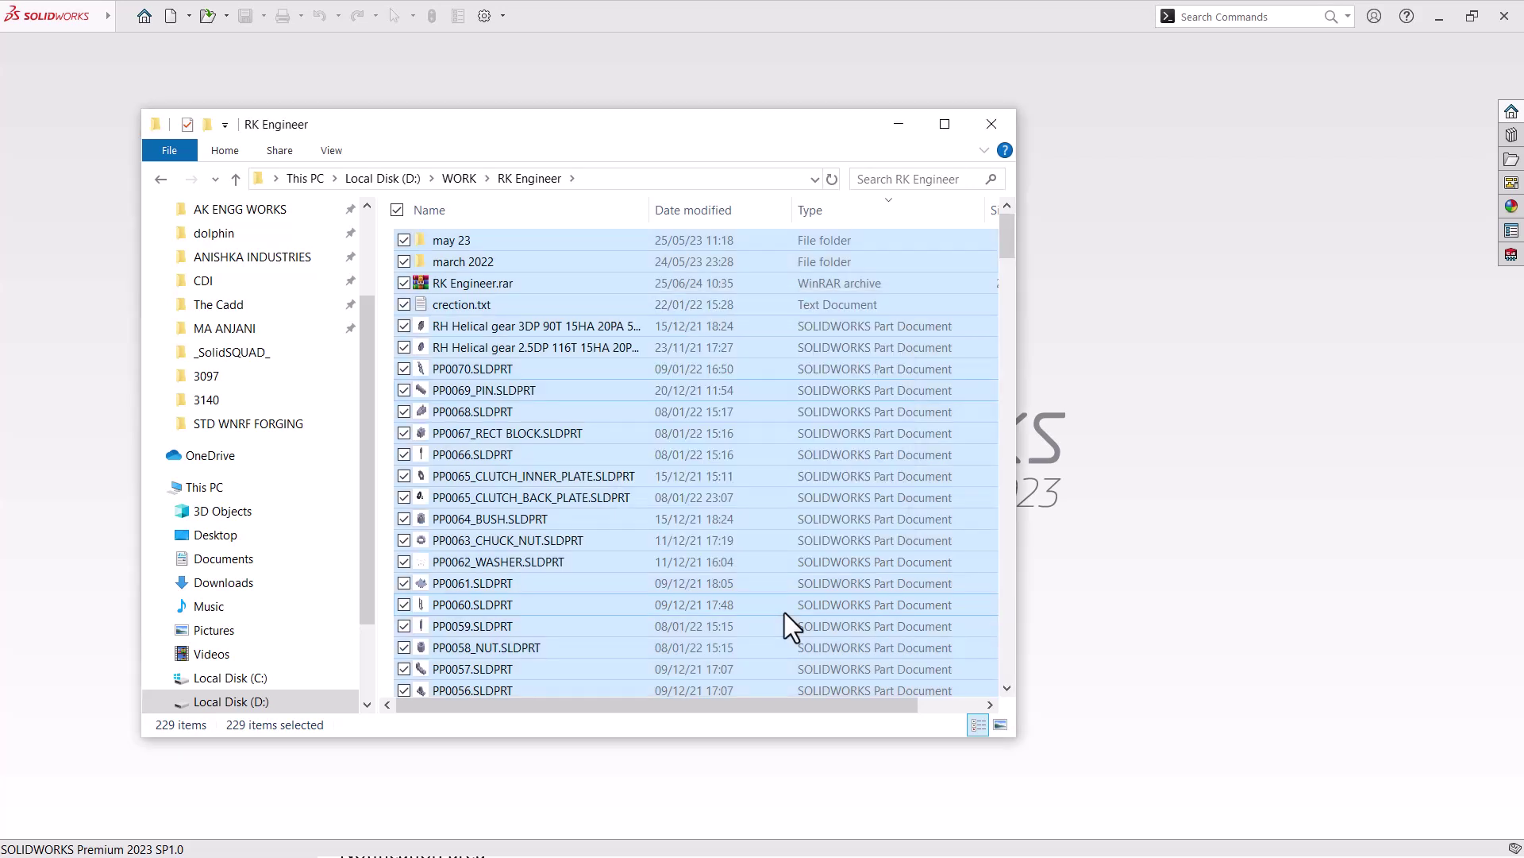
click(632, 500)
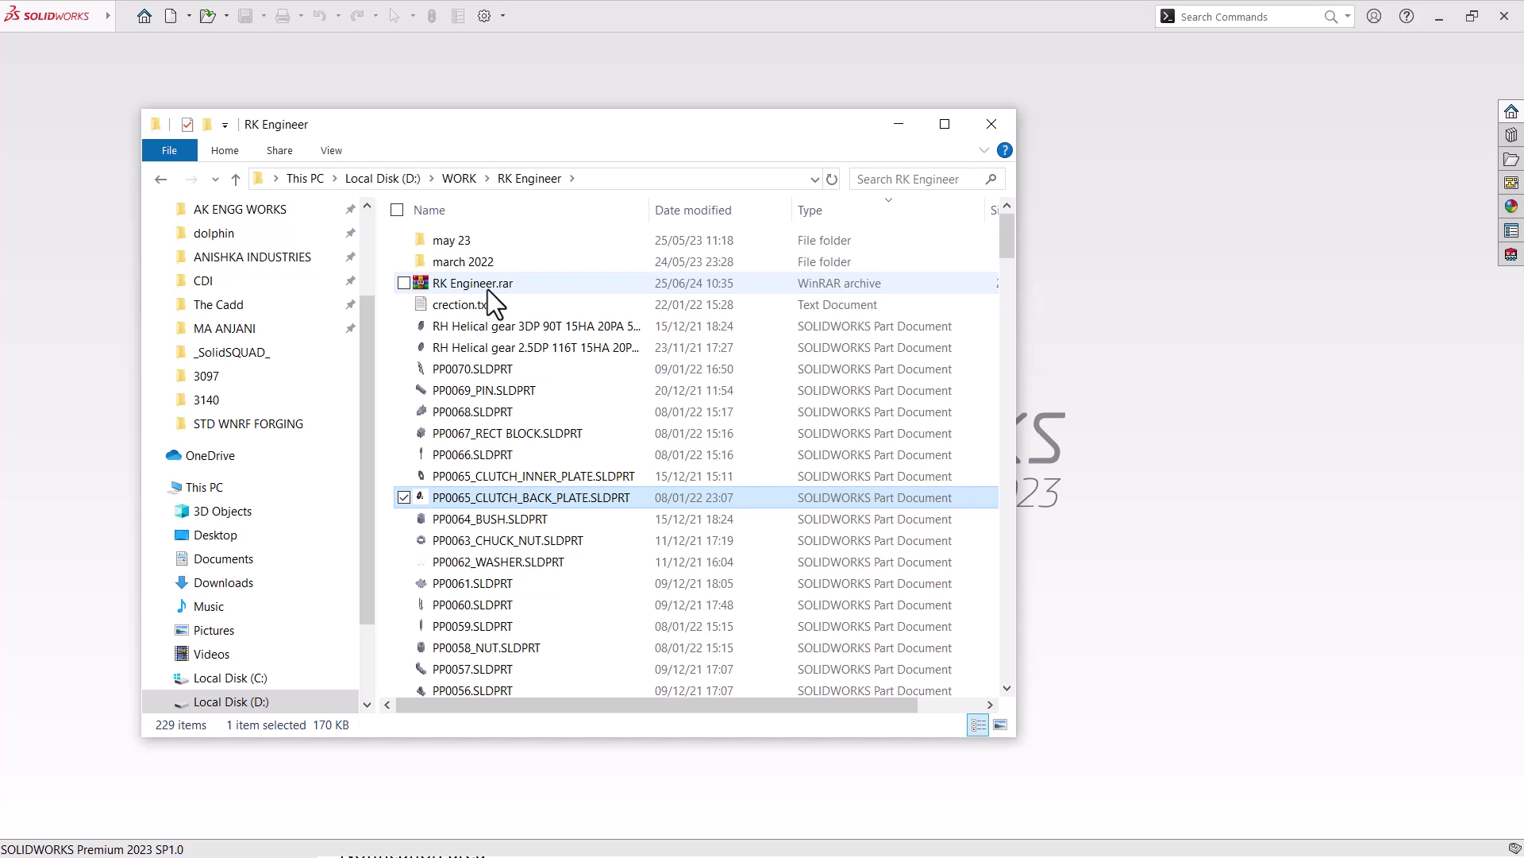
Open RK Engineer.rar in WinRAR and review its 2 folders and 226 files
double_click(488, 289)
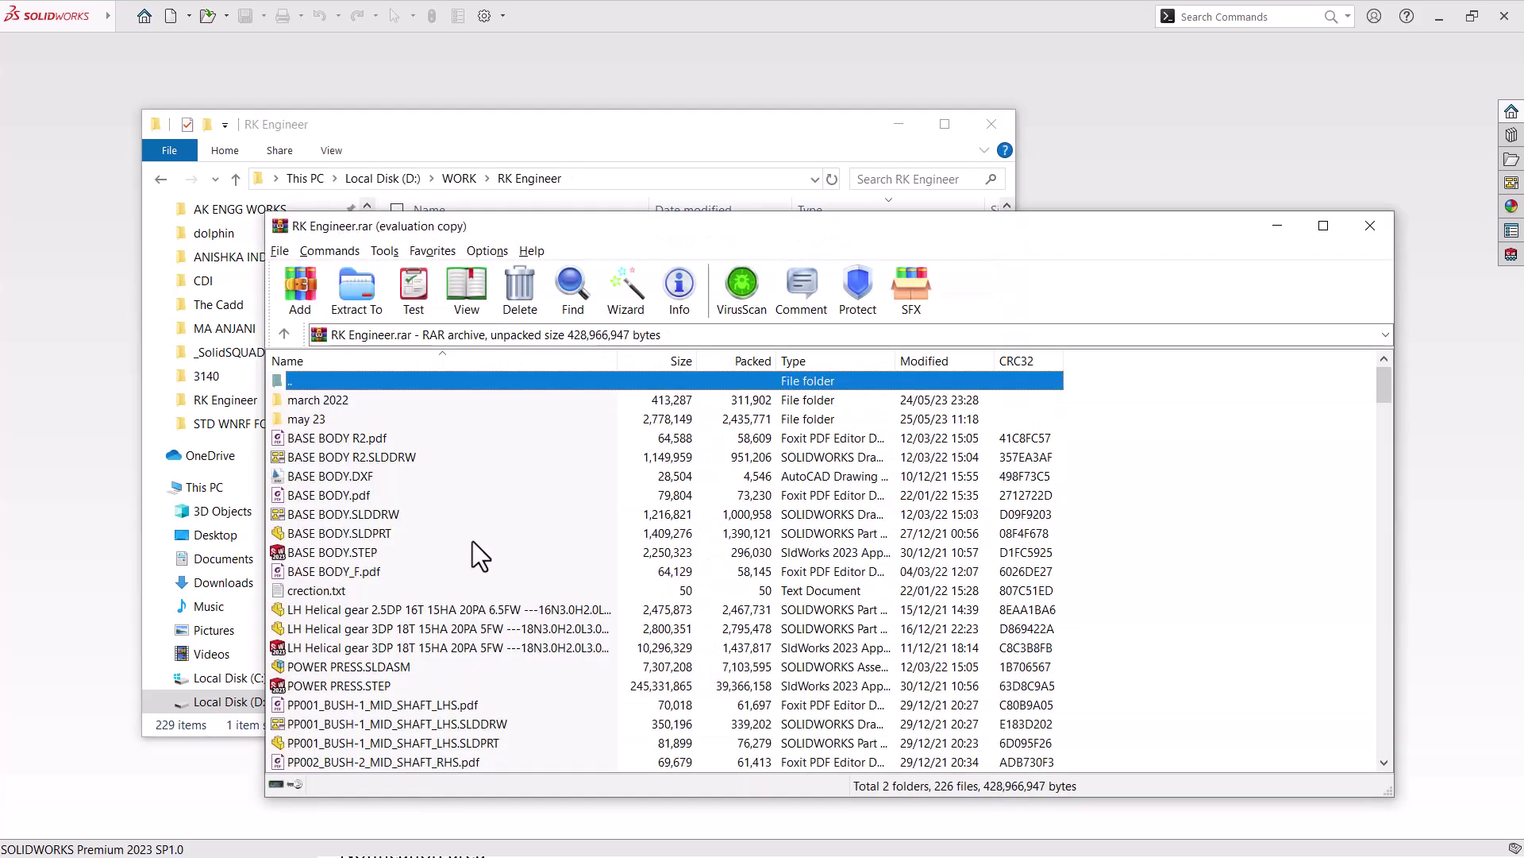
click(344, 536)
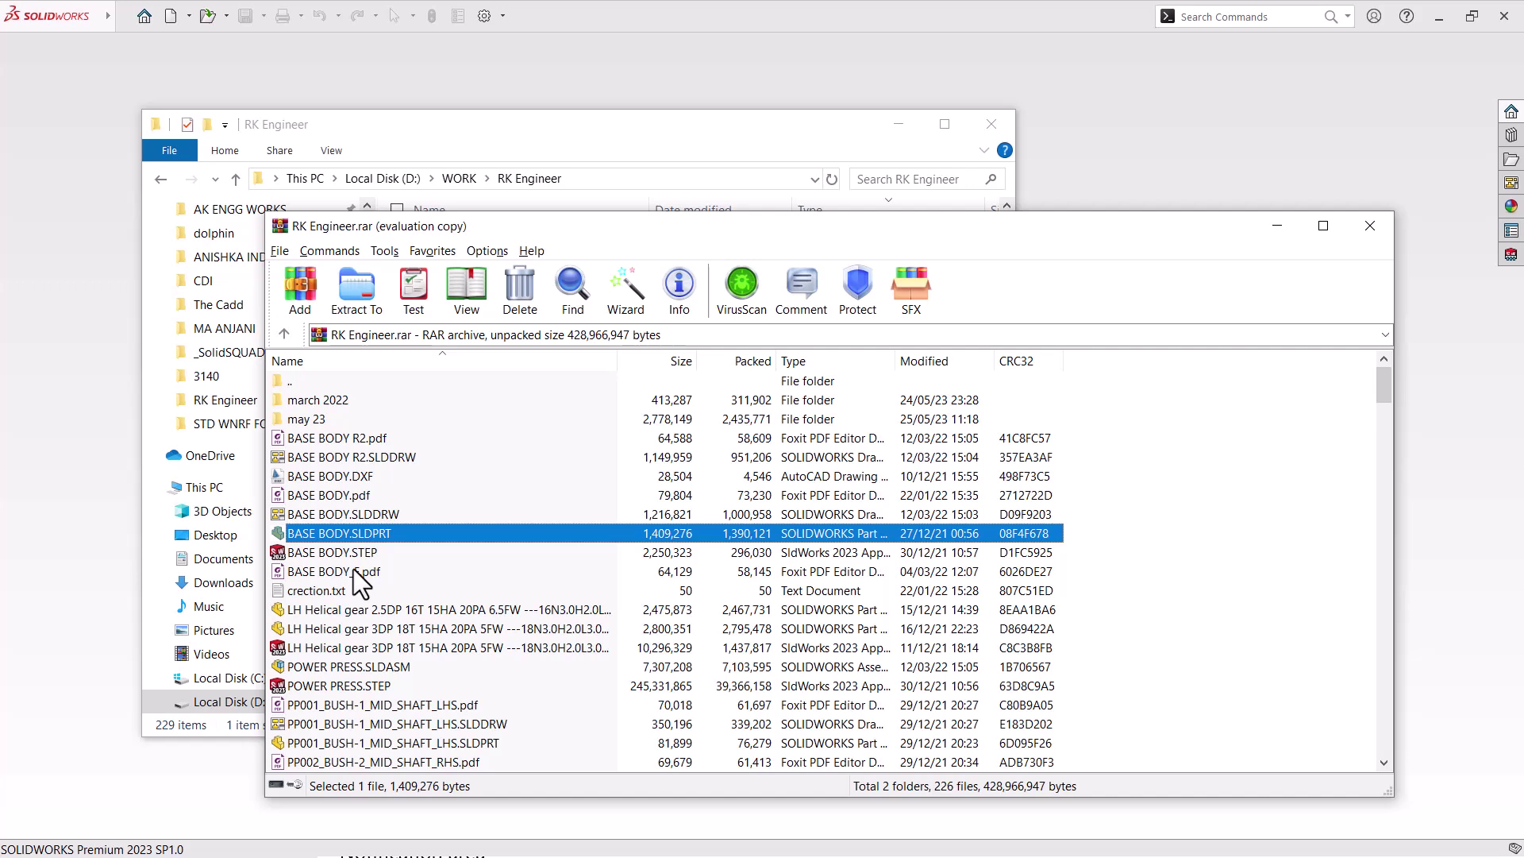
Close WinRAR, delete RK Engineer.rar, and minimize Explorer to reveal SOLIDWORKS
click(1368, 226)
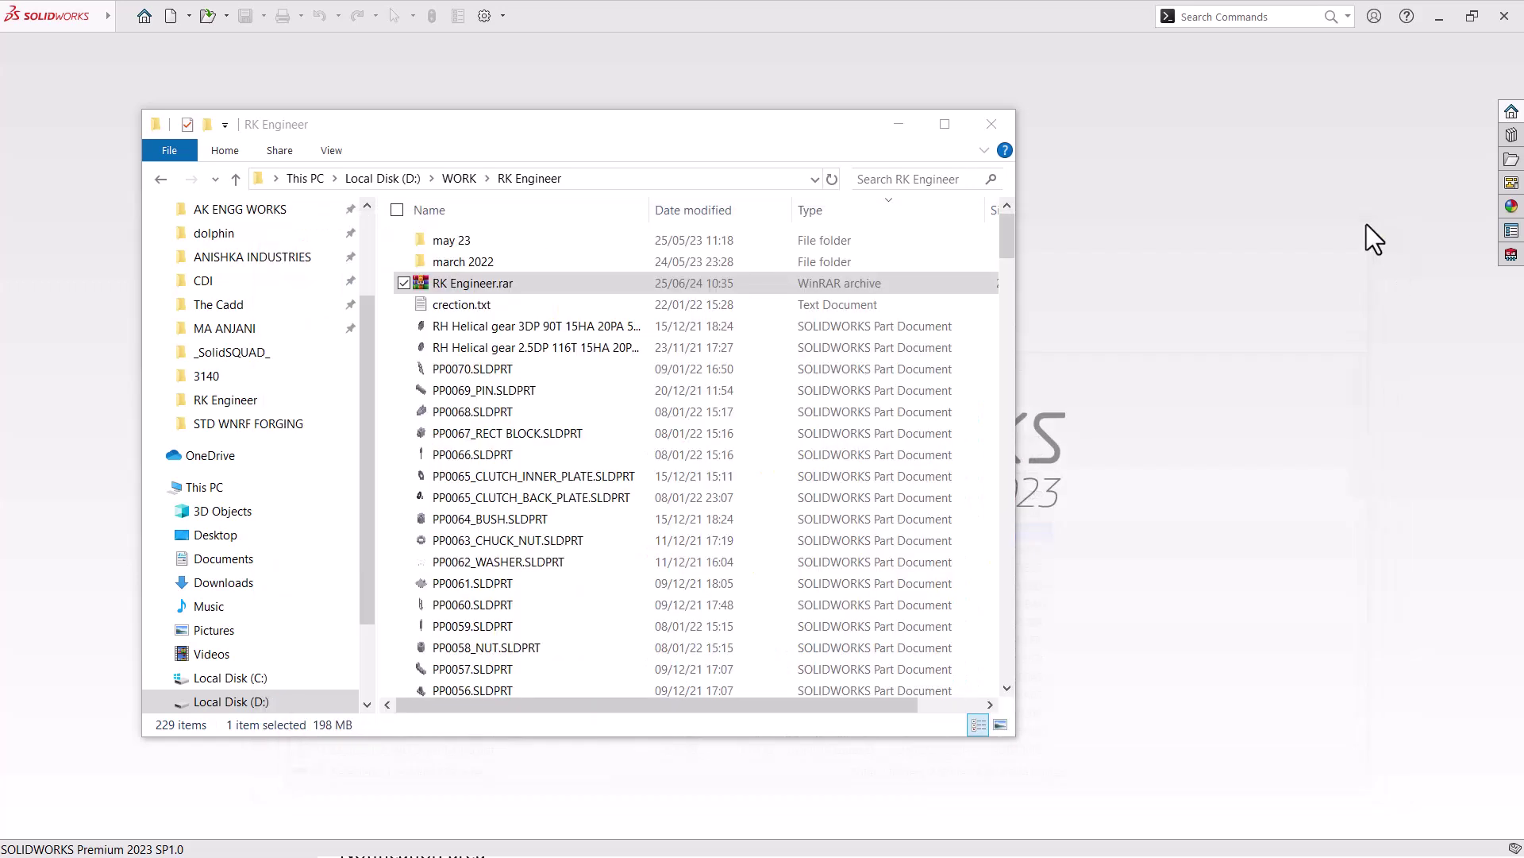
click(432, 303)
right_click(451, 283)
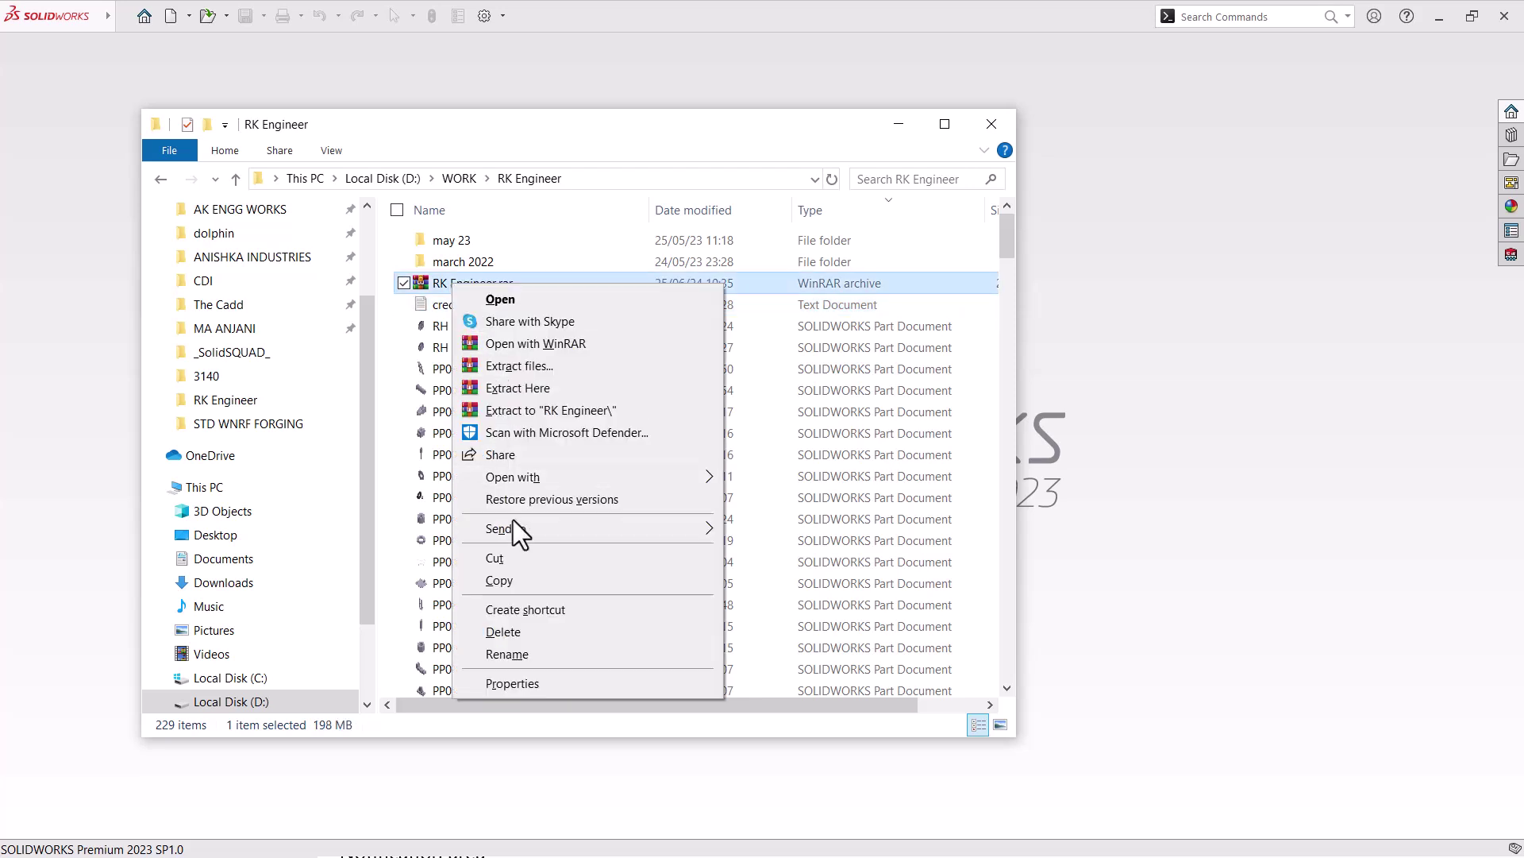
click(519, 635)
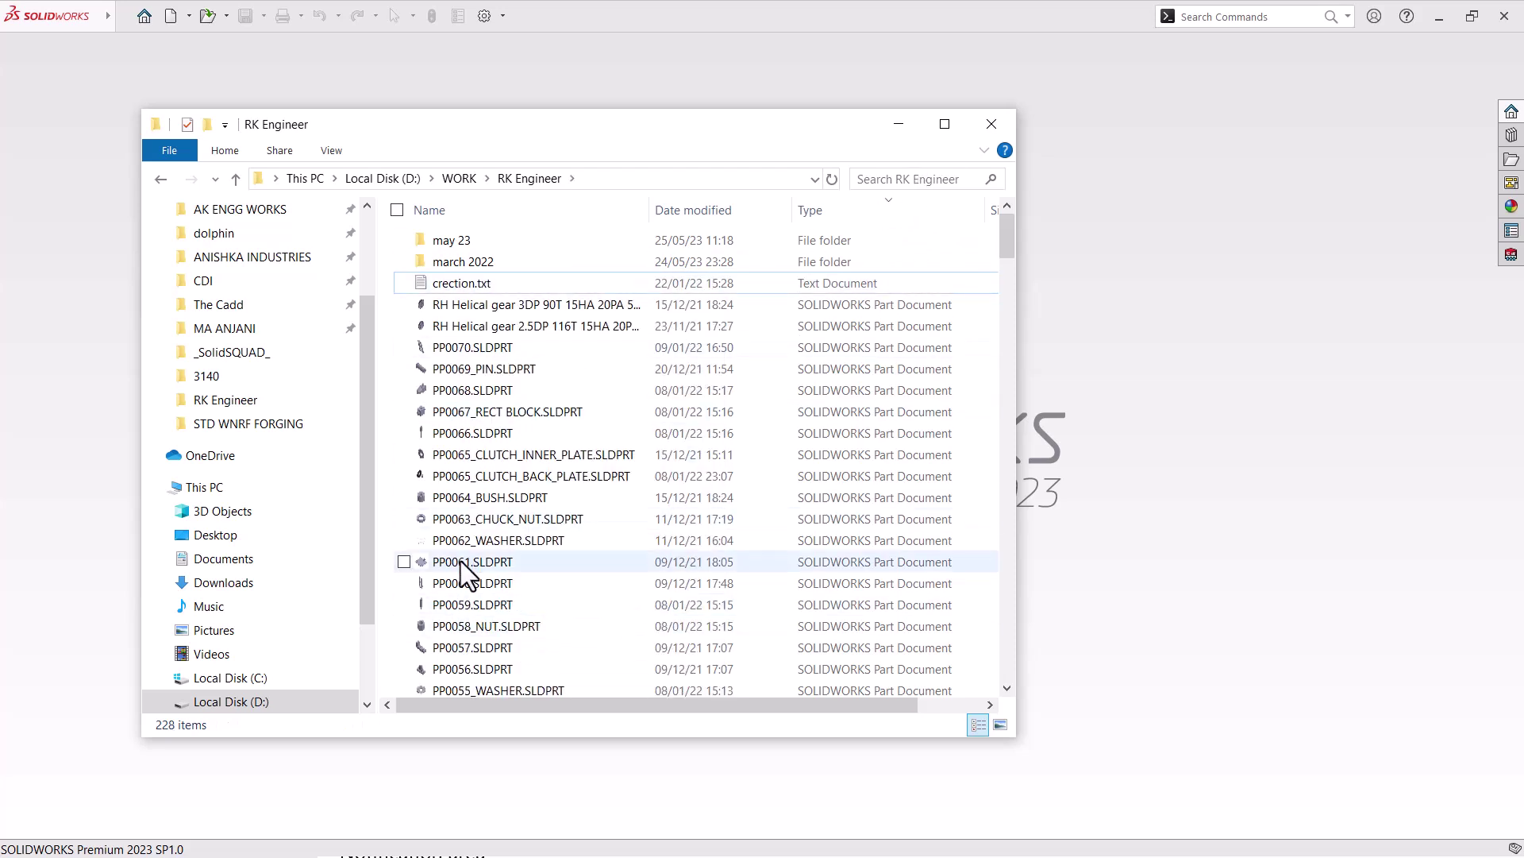
click(898, 125)
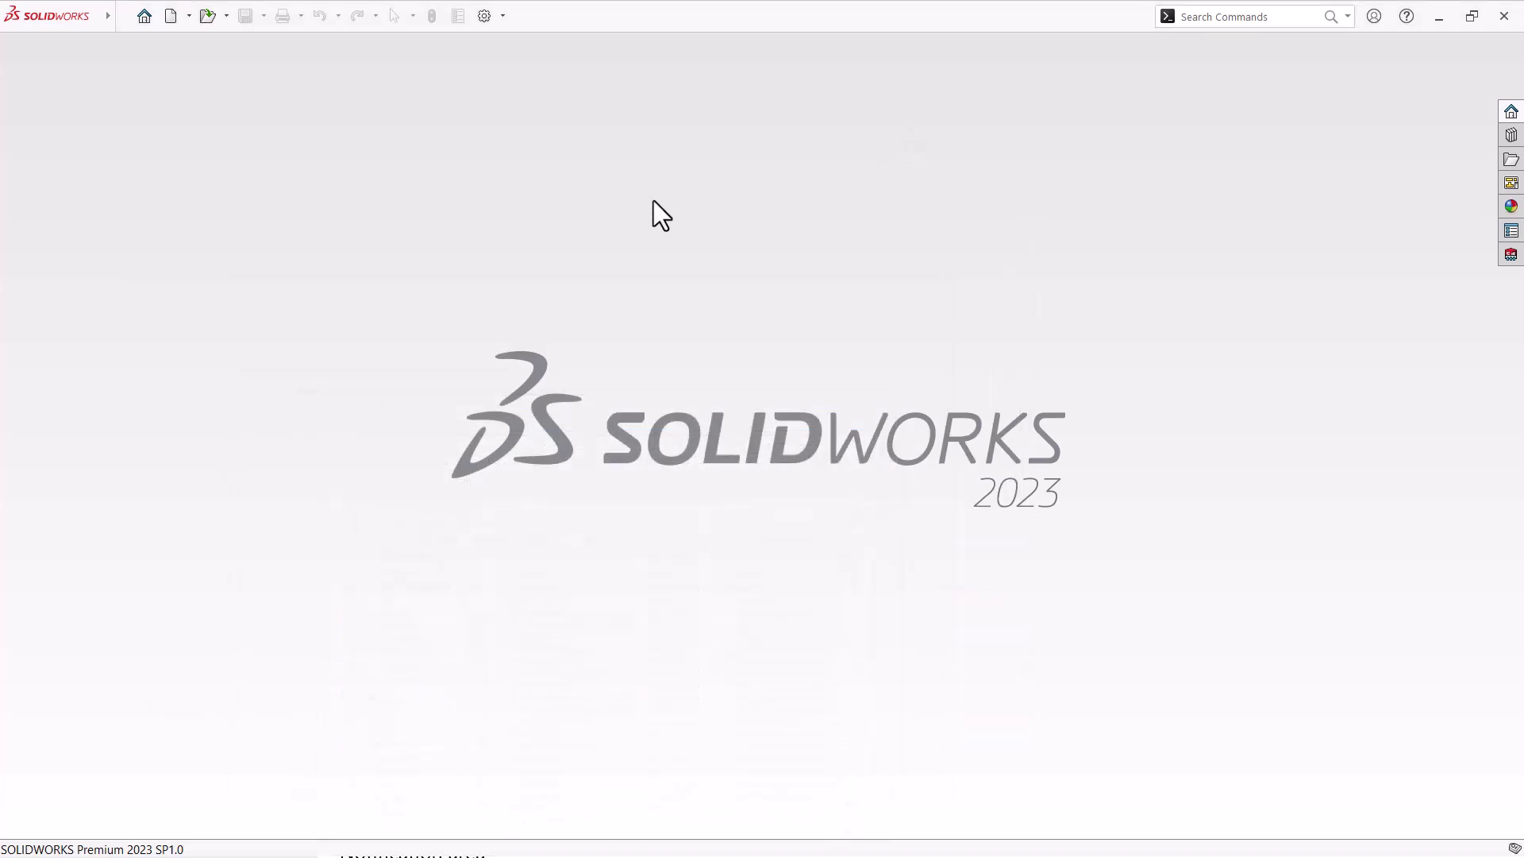
Open POWER PRESS.SLDASM, zoom to fit, and launch Pack and Go listing 82 files
click(226, 16)
click(231, 58)
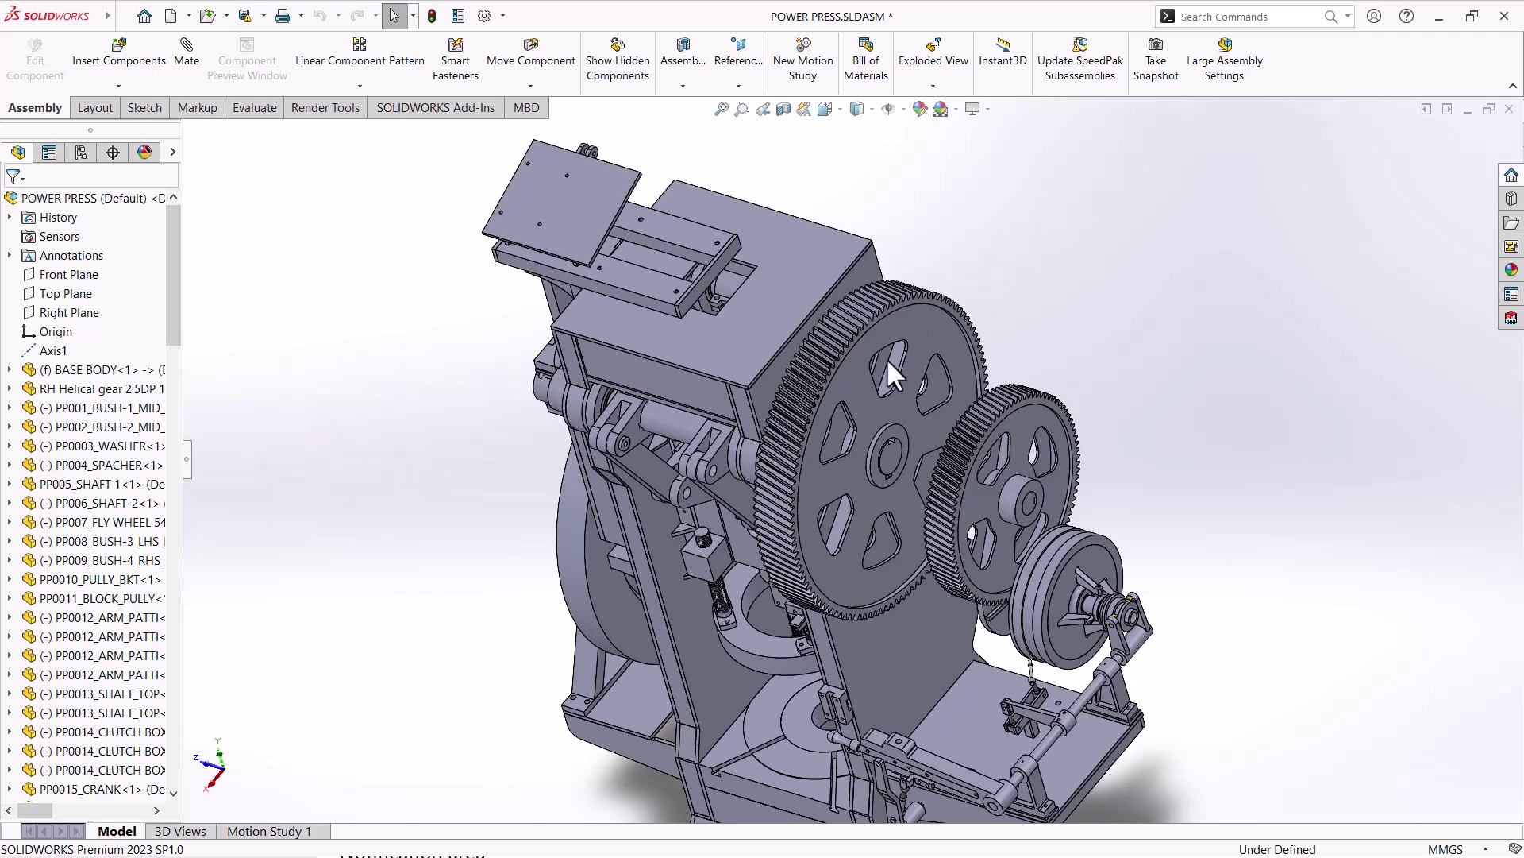
key(f)
mouse_move(48, 16)
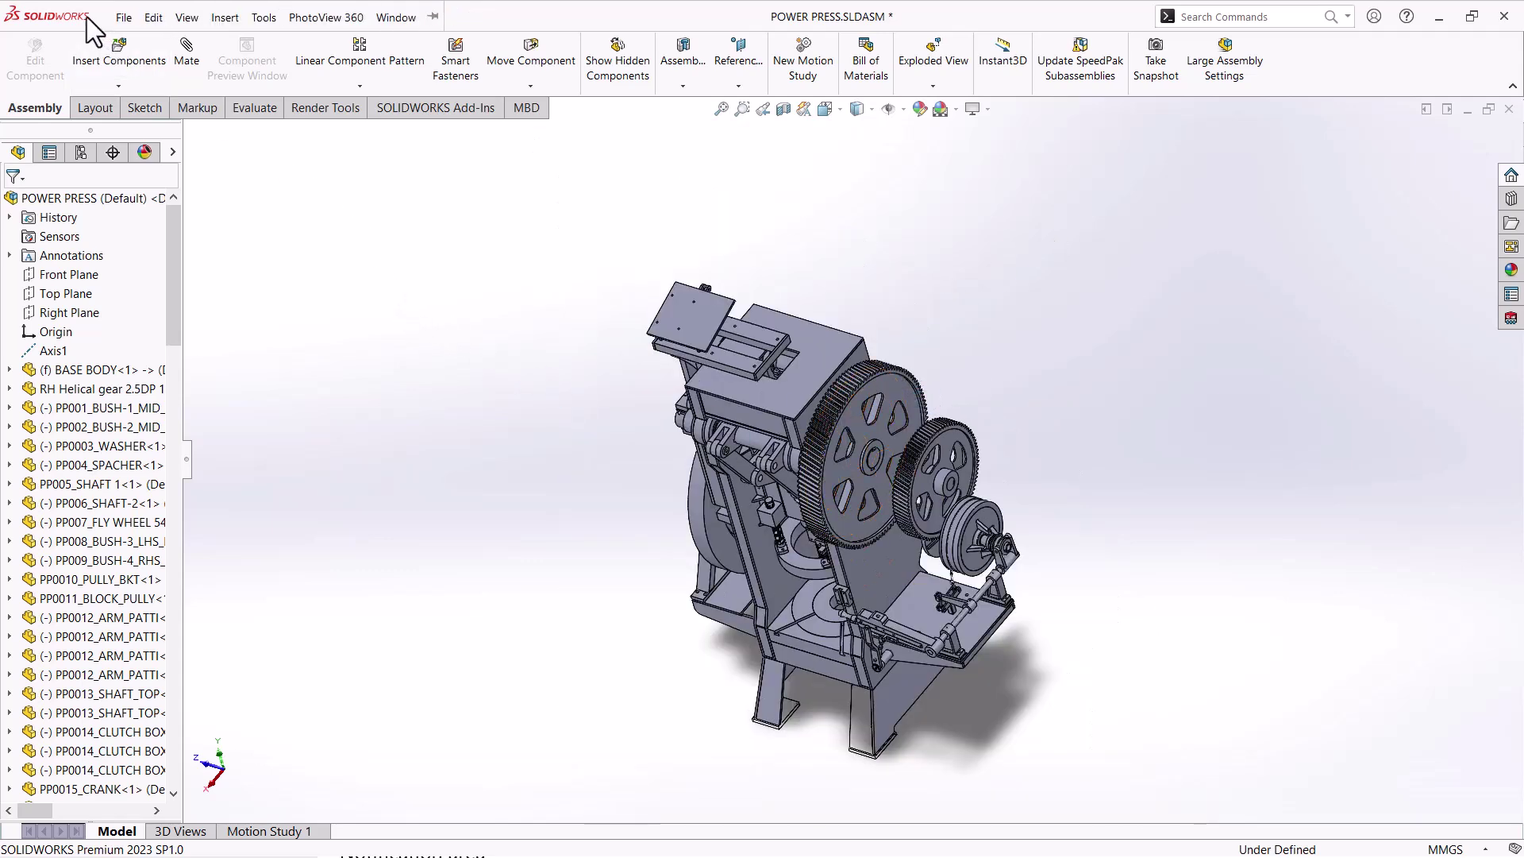
click(126, 18)
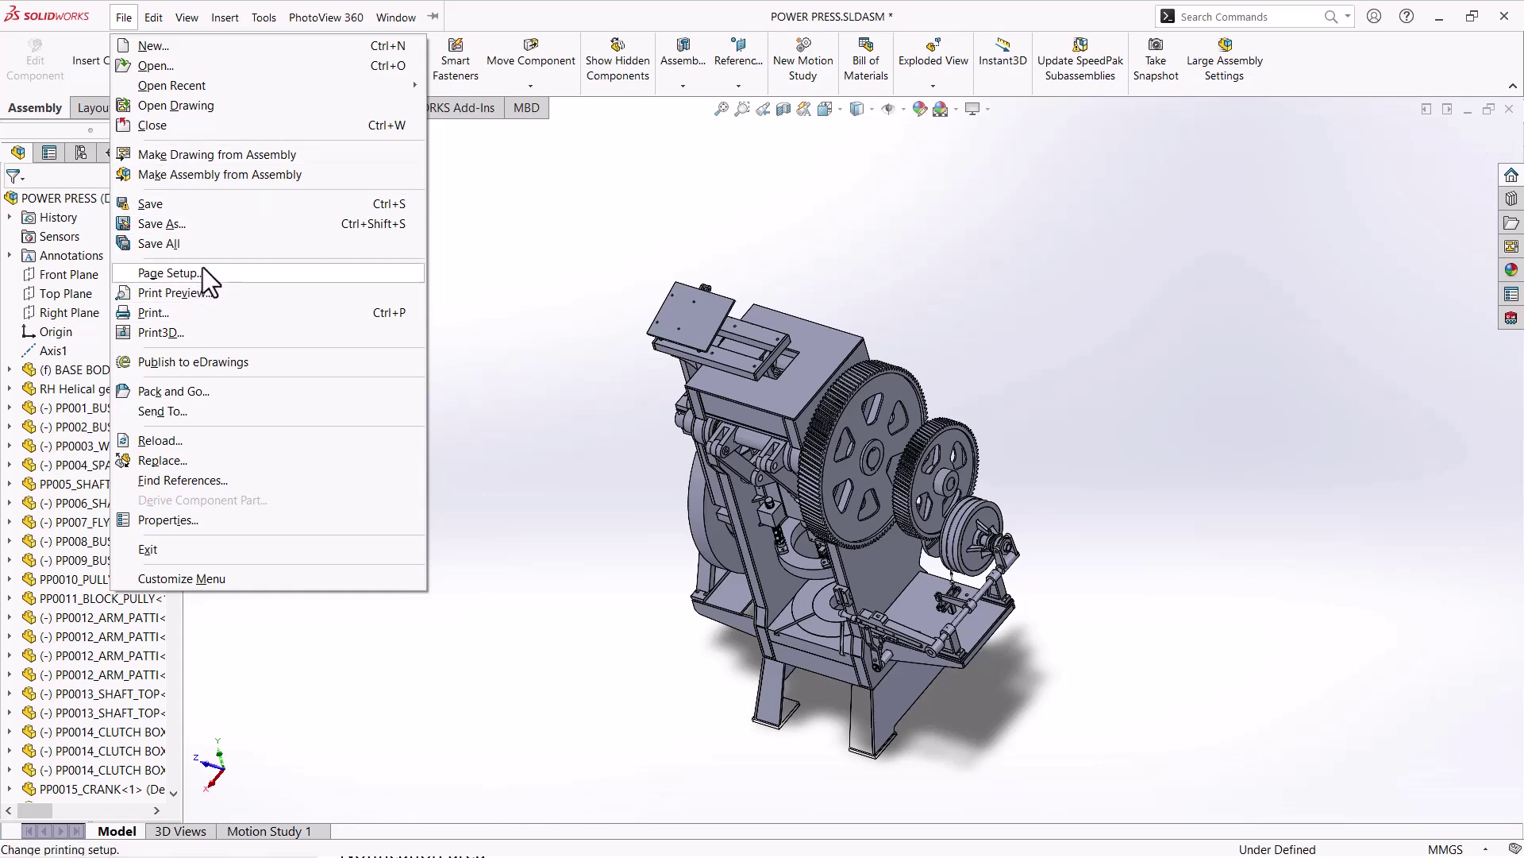
click(175, 391)
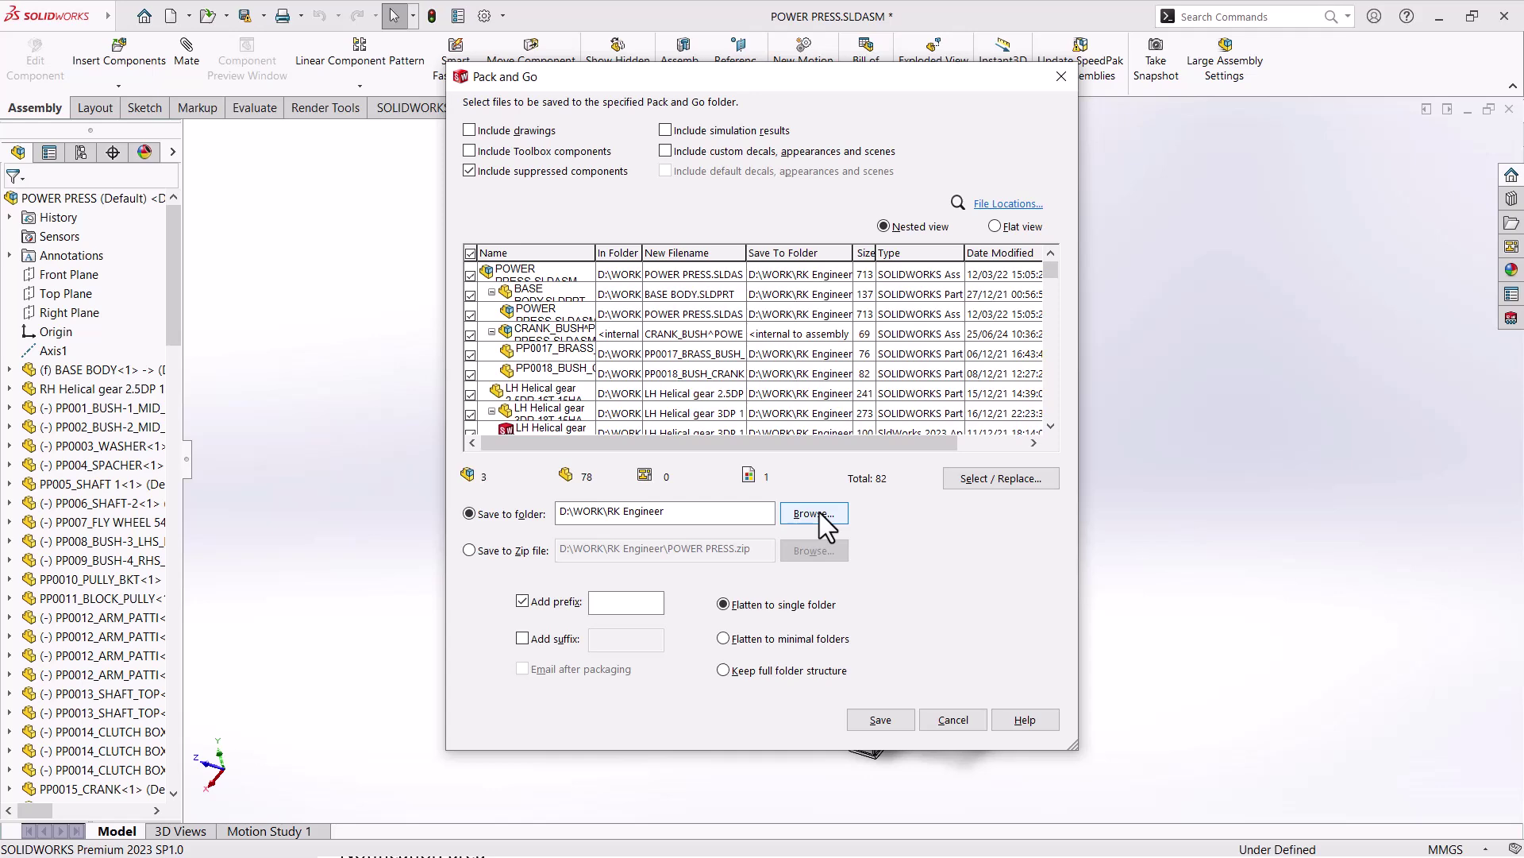
Set Pack and Go to save as a zip file named pm on the Desktop
drag(675, 512, 519, 536)
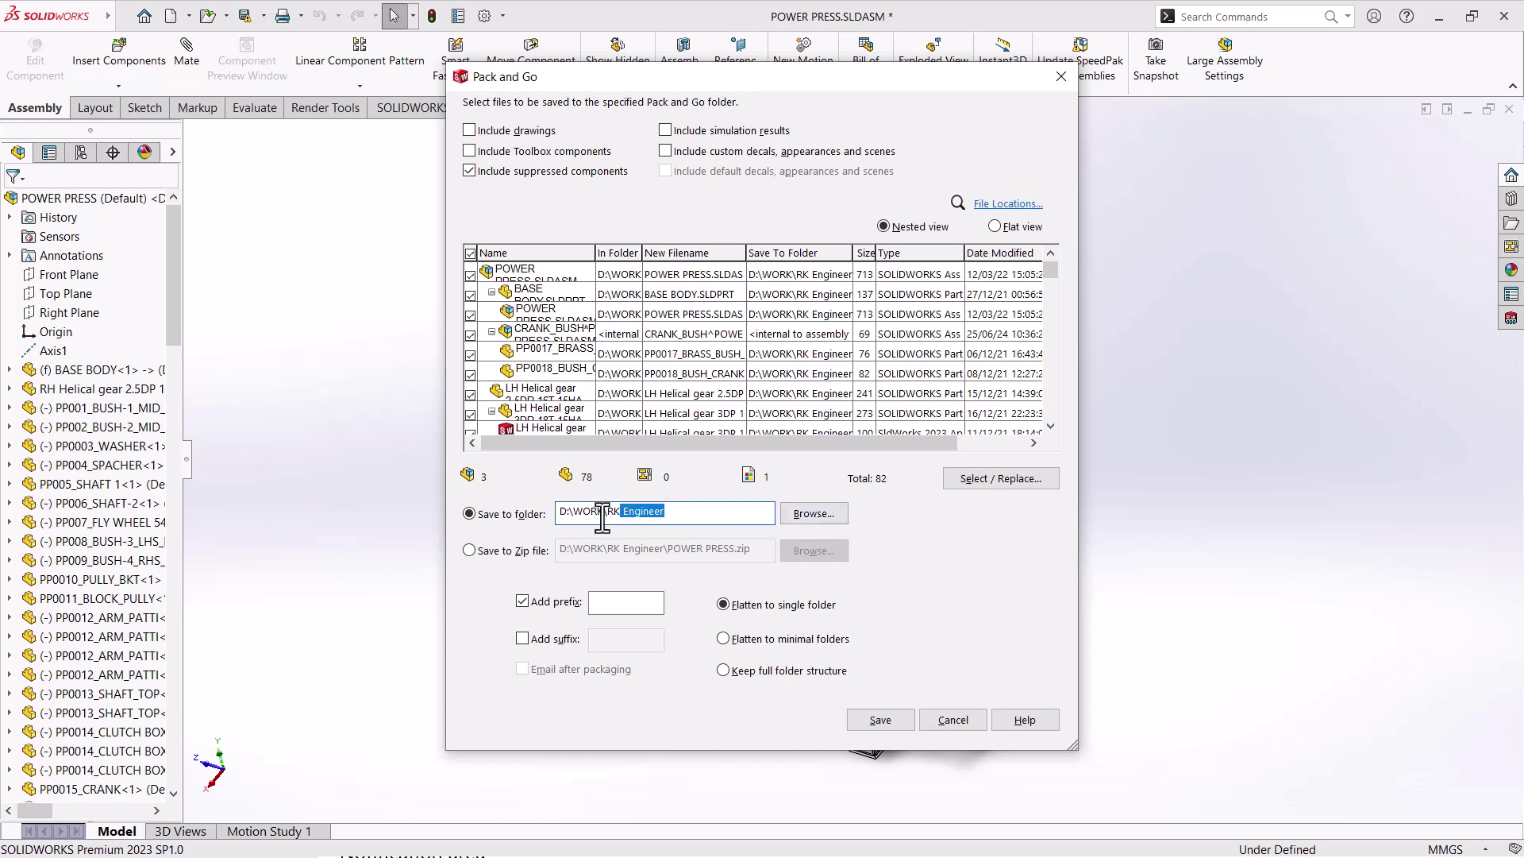
click(468, 550)
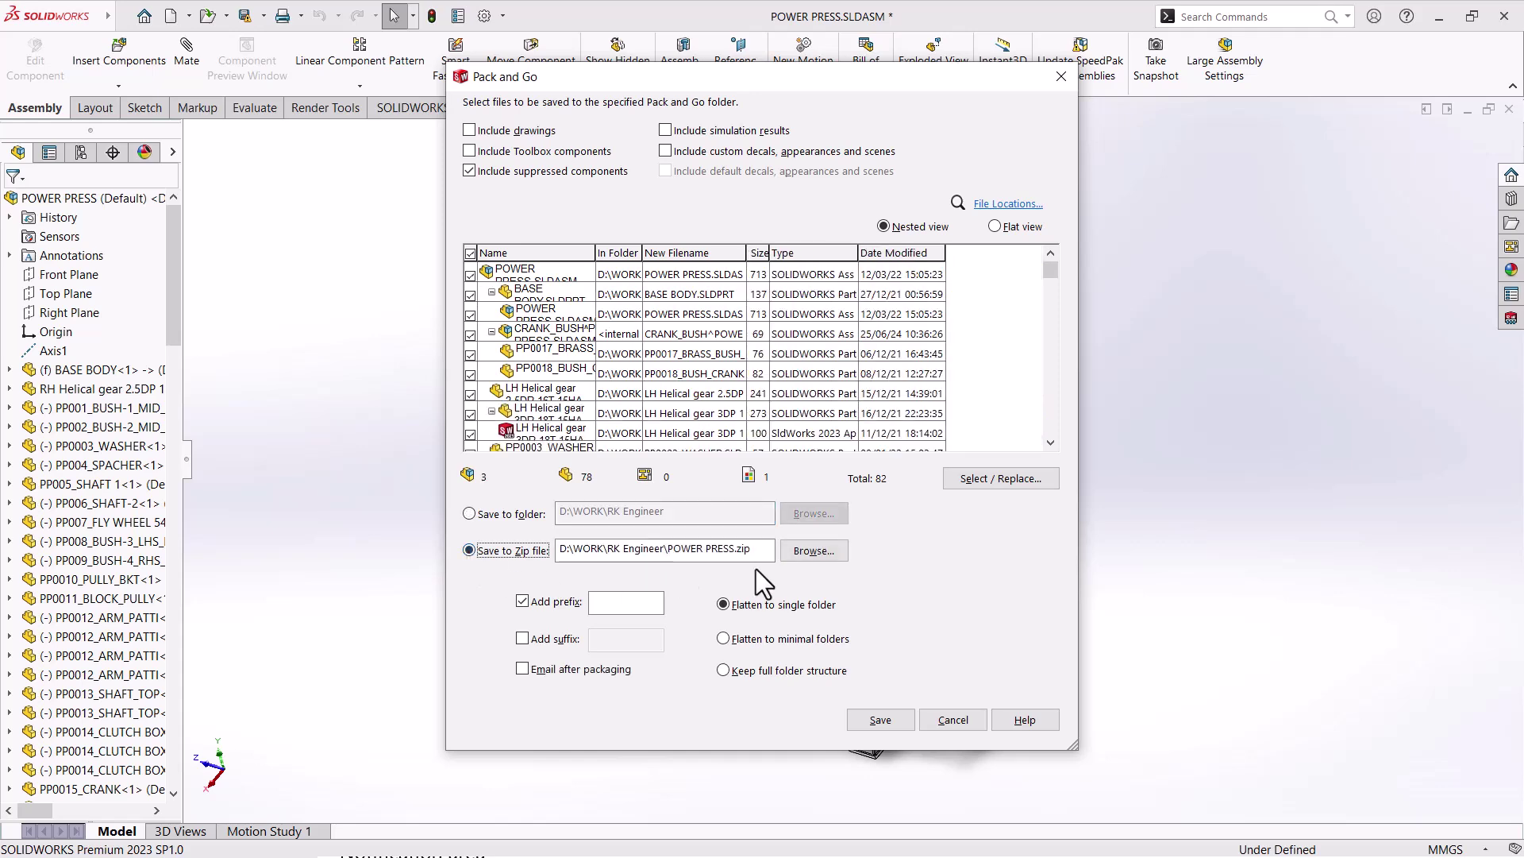
click(816, 550)
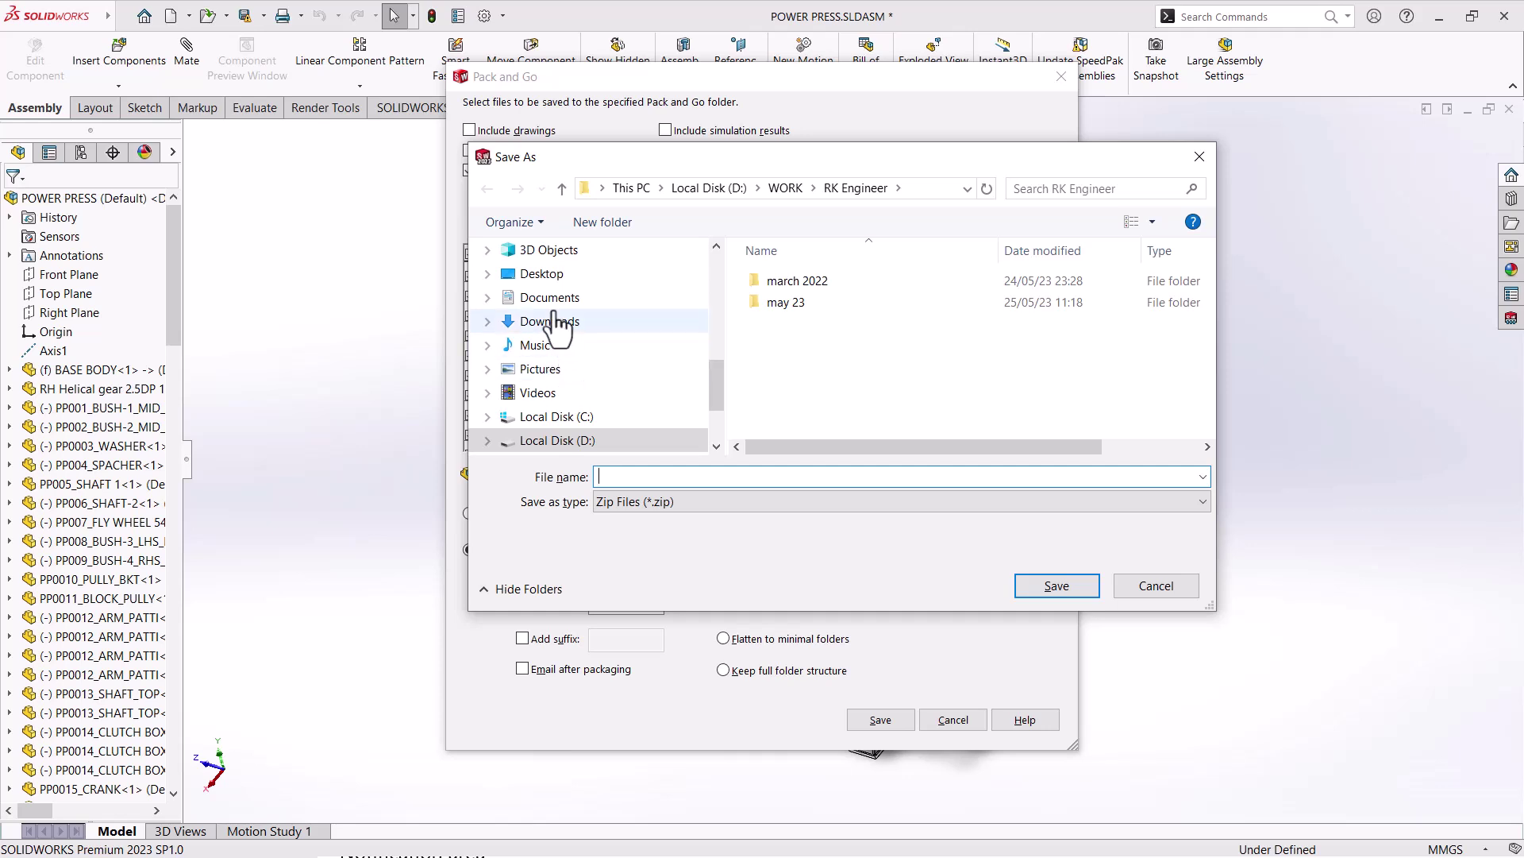
click(541, 274)
click(650, 477)
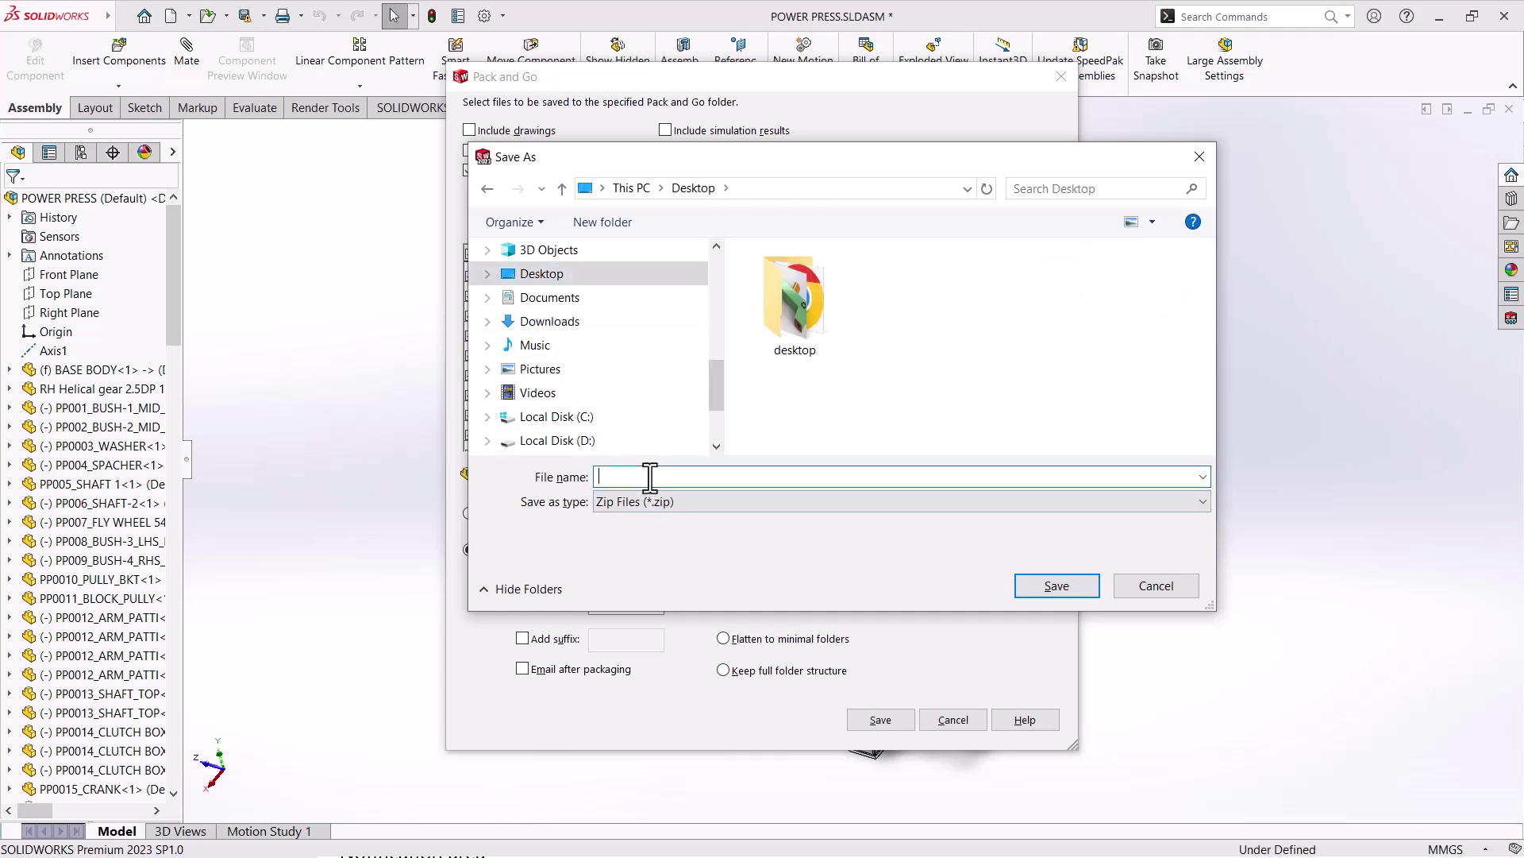
text(p)
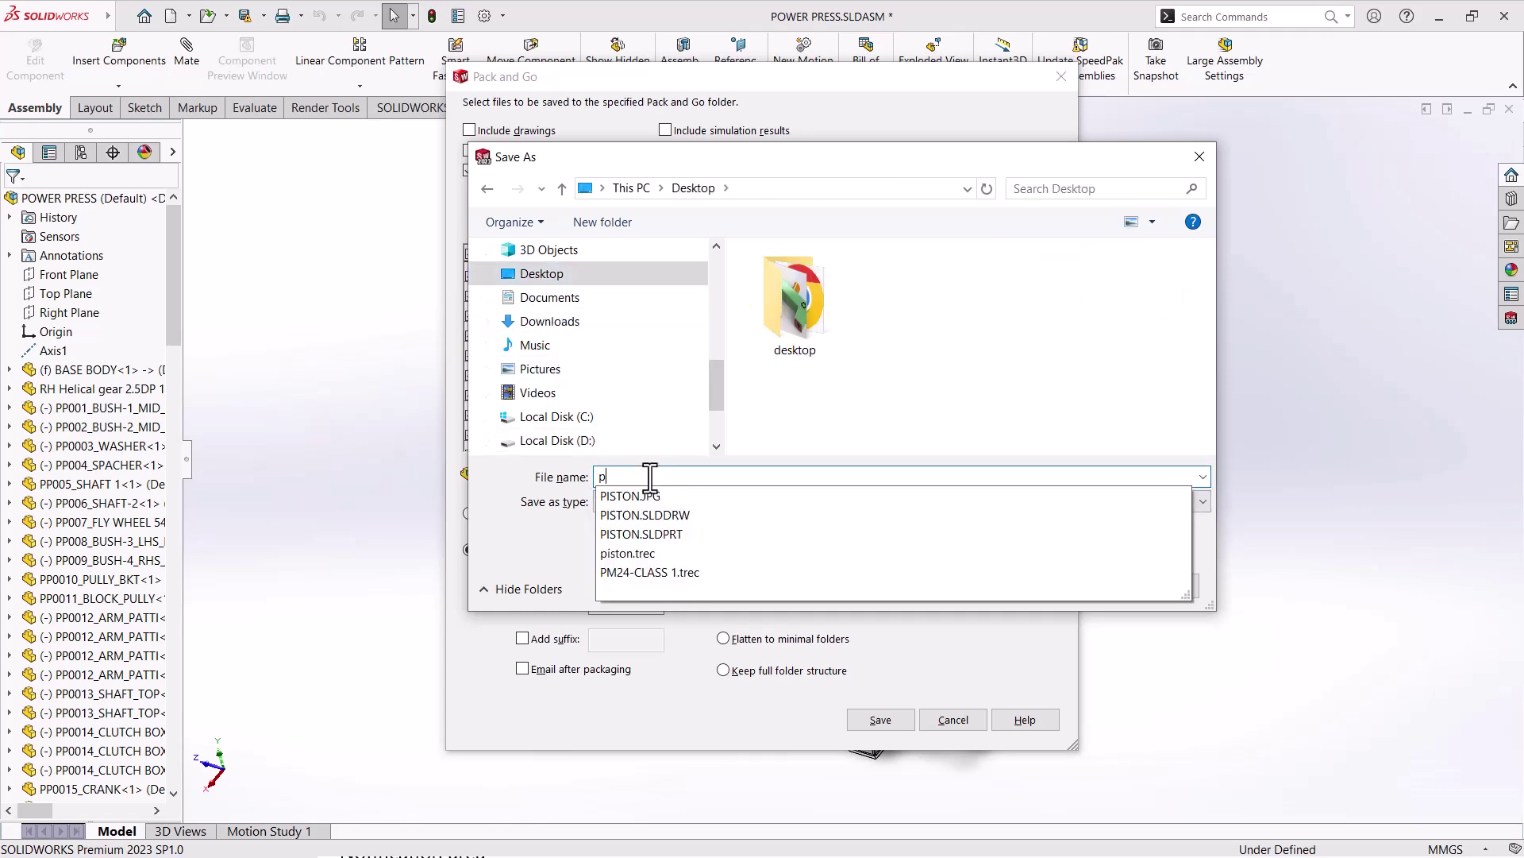
text(m)
click(1030, 583)
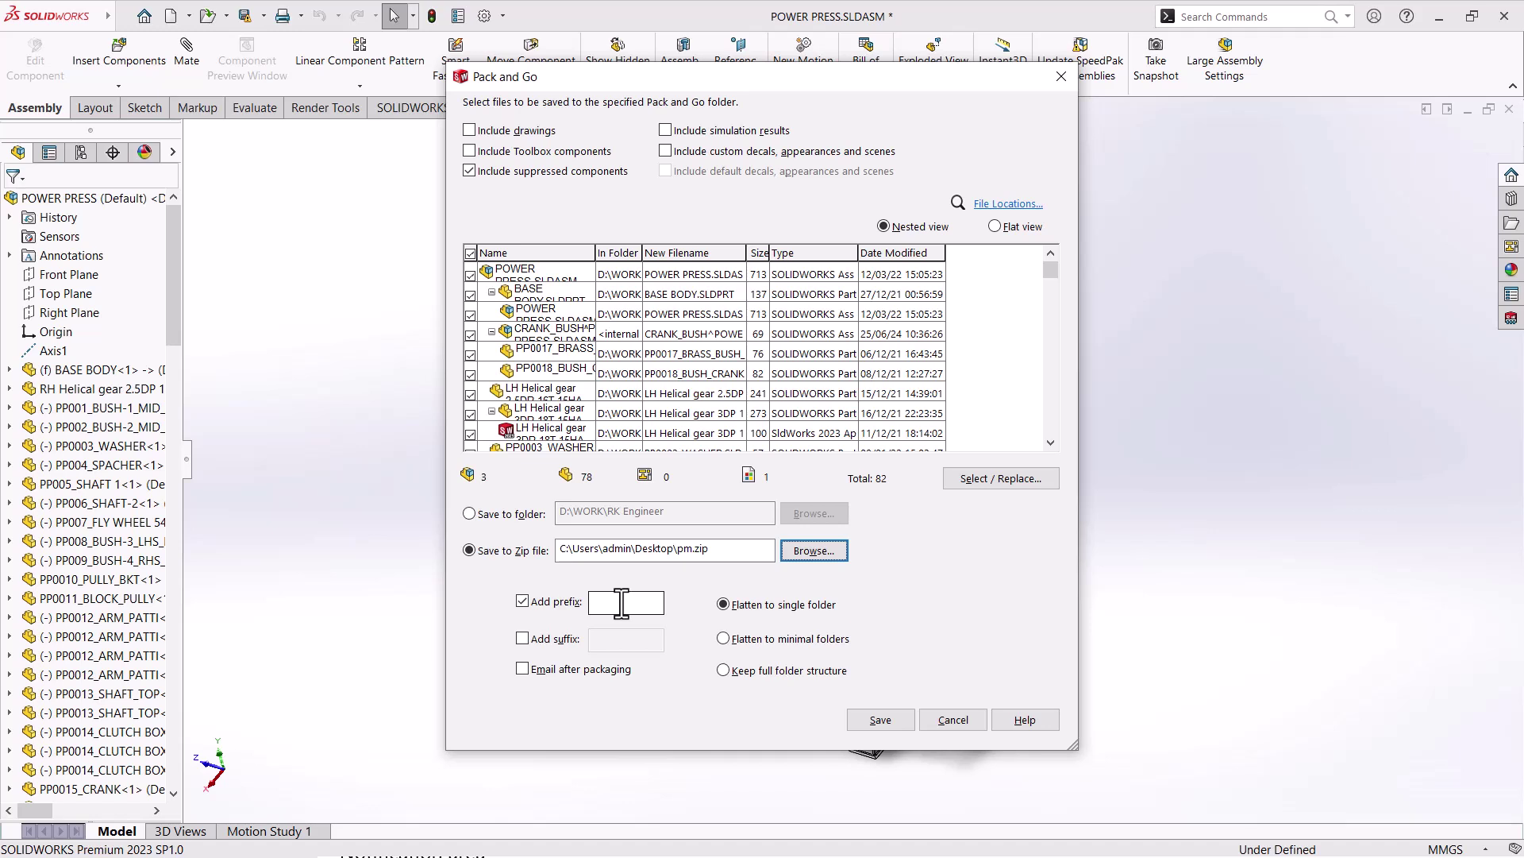
Leave the file name suffix off and pack the 82 files into pm.zip
click(622, 604)
click(522, 638)
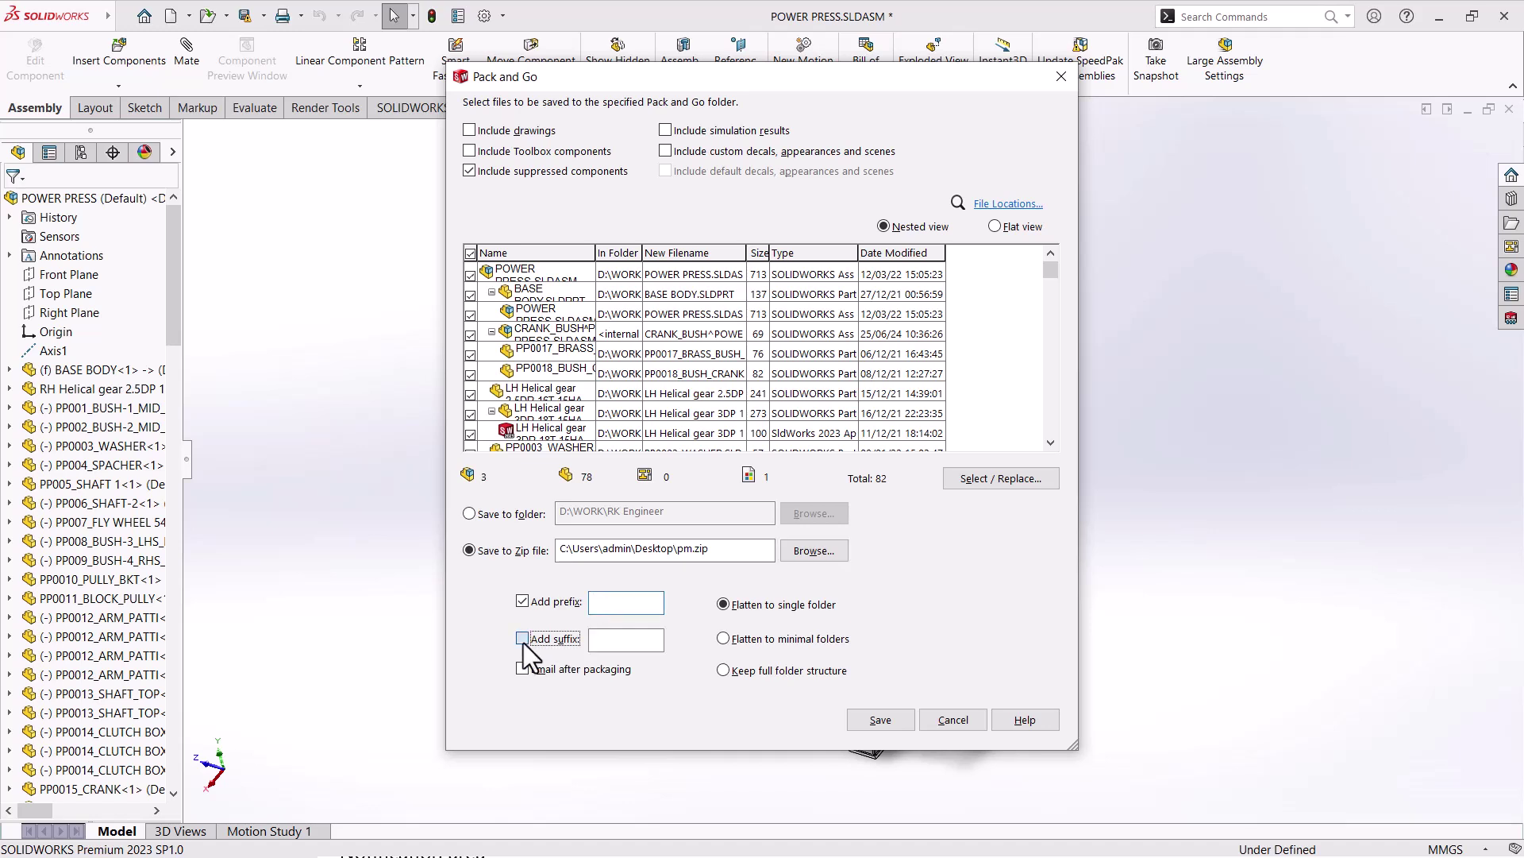
click(526, 640)
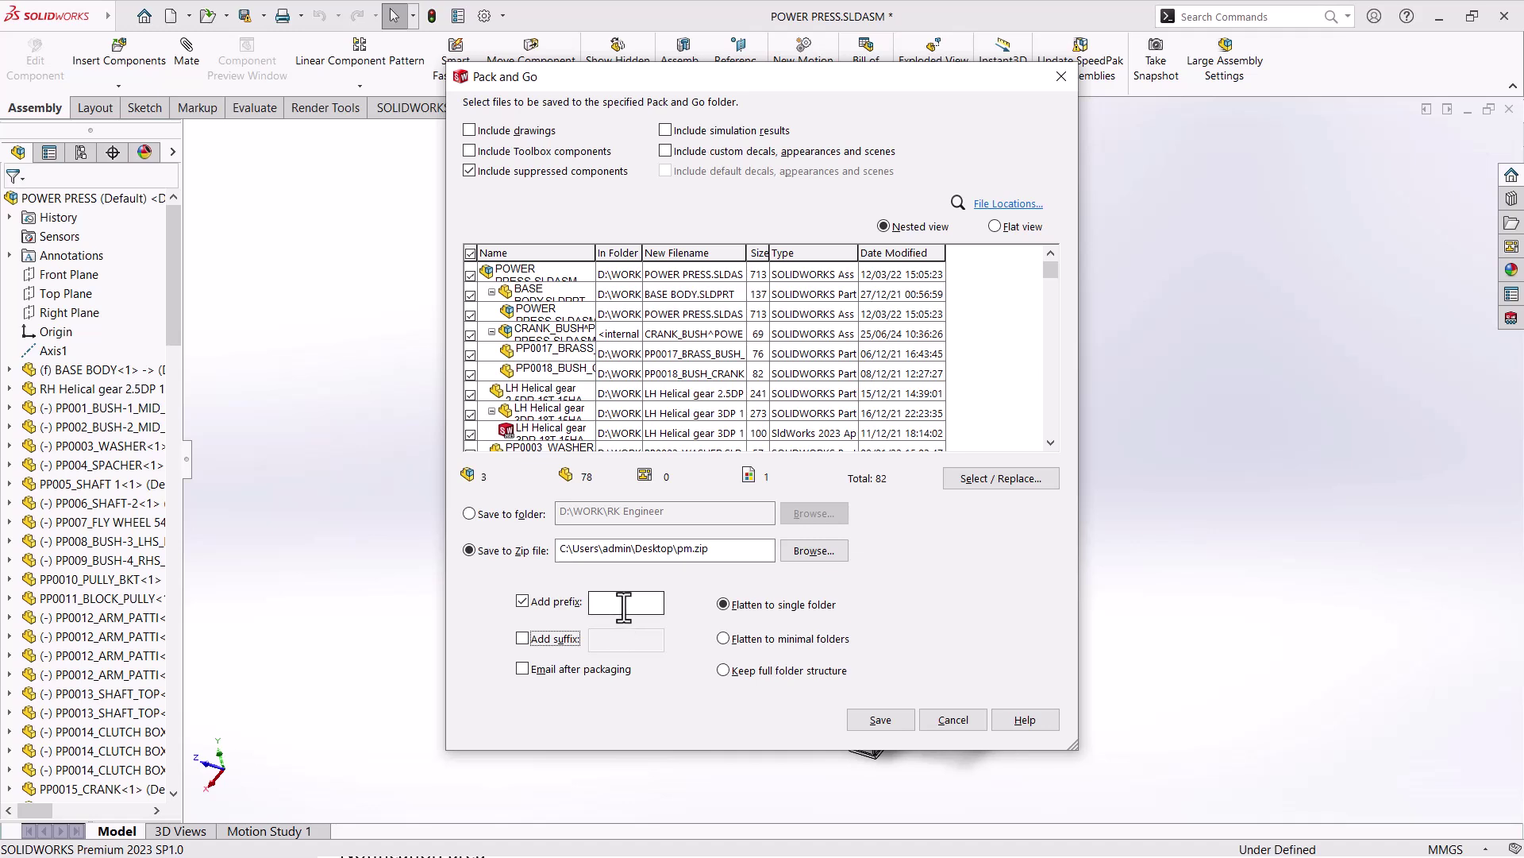
click(881, 719)
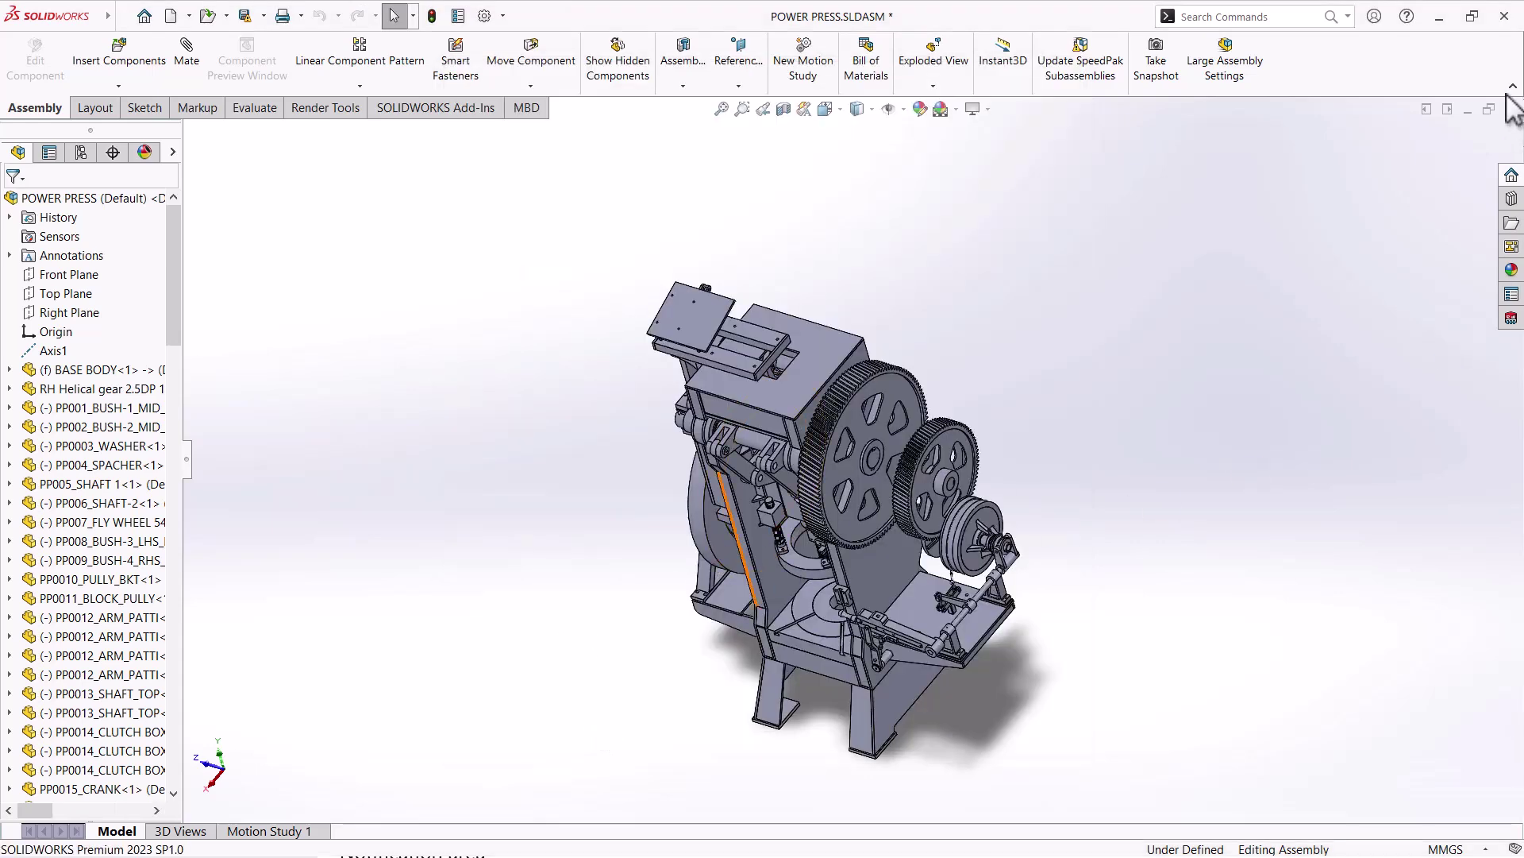
Minimize SOLIDWORKS and Settings, then move pm.zip to the desktop's upper right
click(1438, 17)
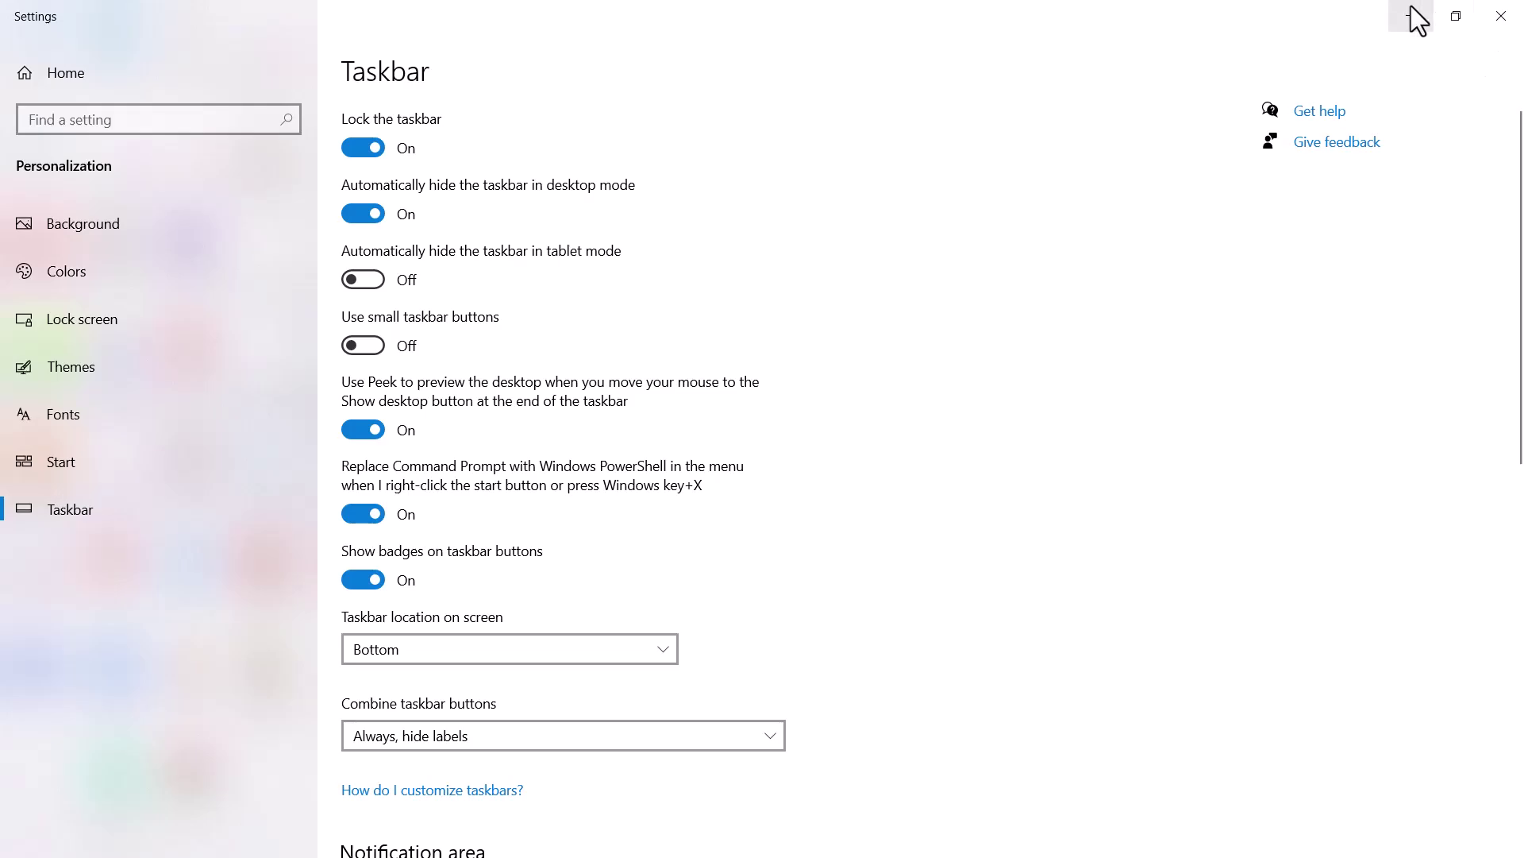
click(1412, 10)
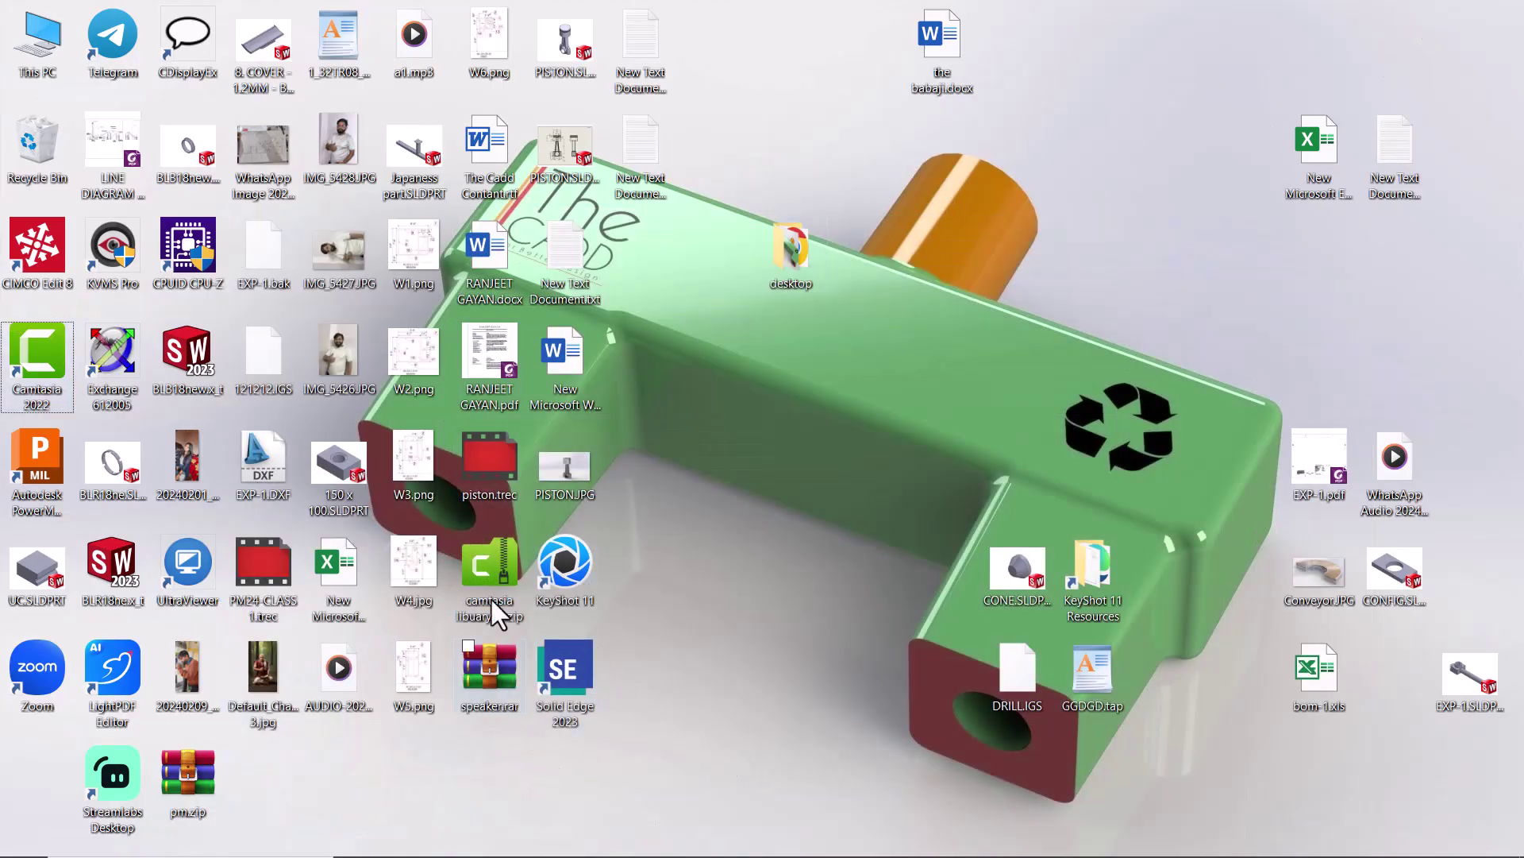
click(193, 774)
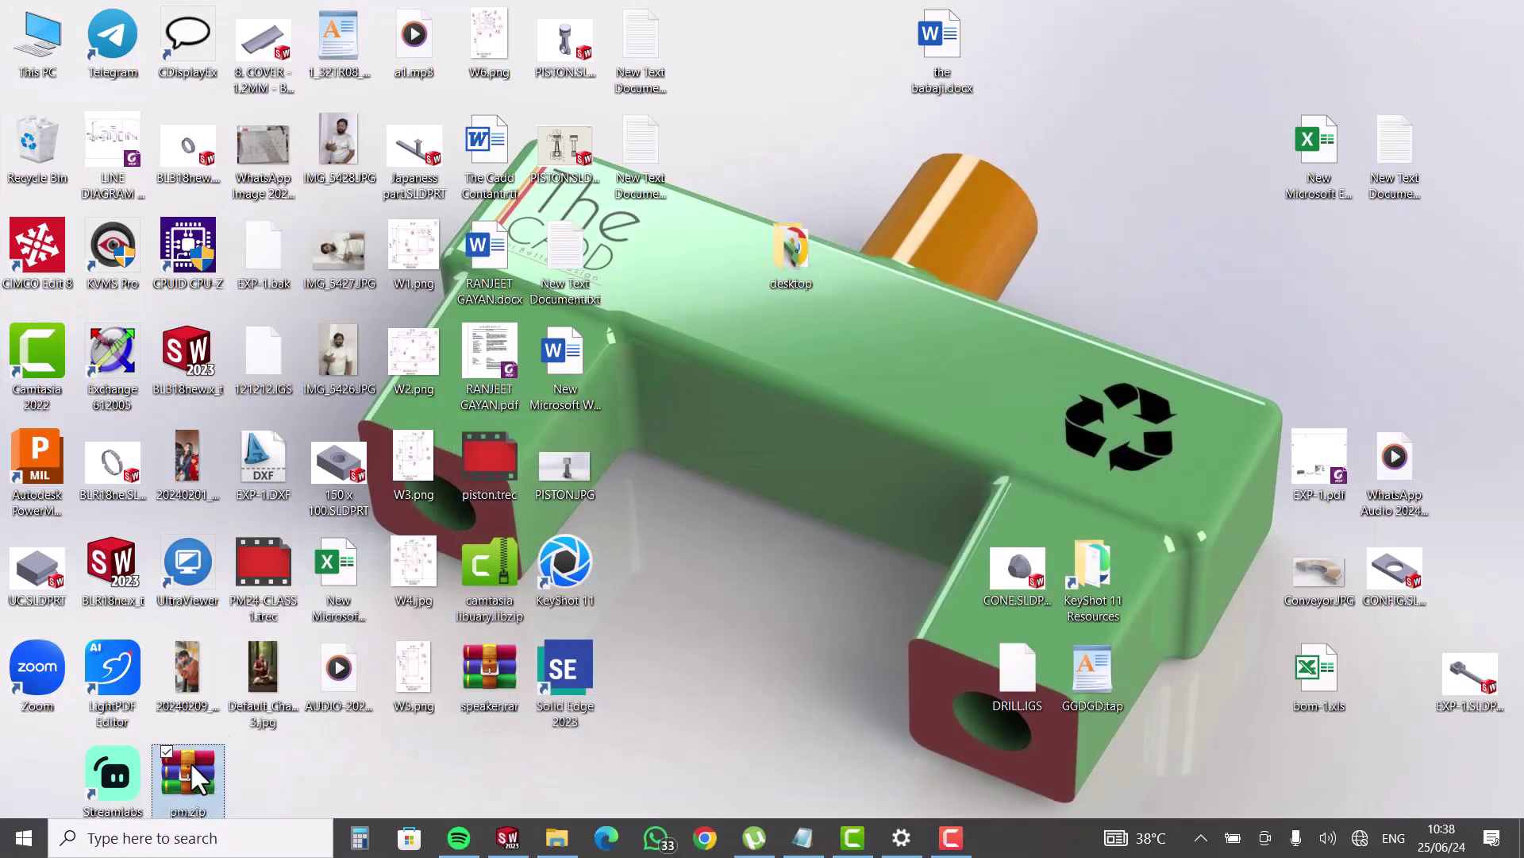
drag(193, 773, 1103, 155)
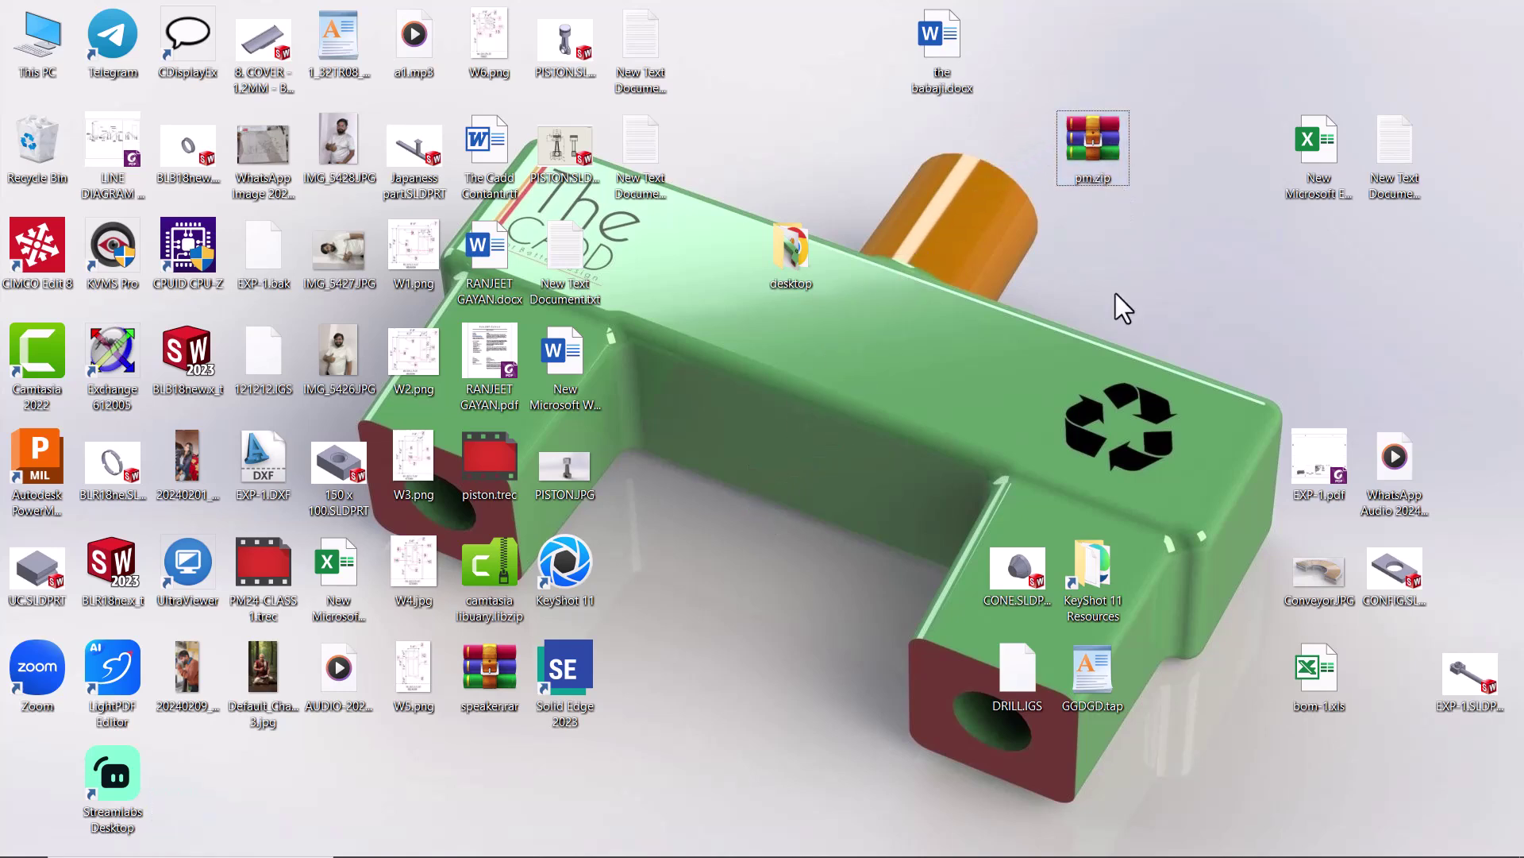
Open pm.zip in WinRAR and scroll through its 81 packed files
double_click(1104, 138)
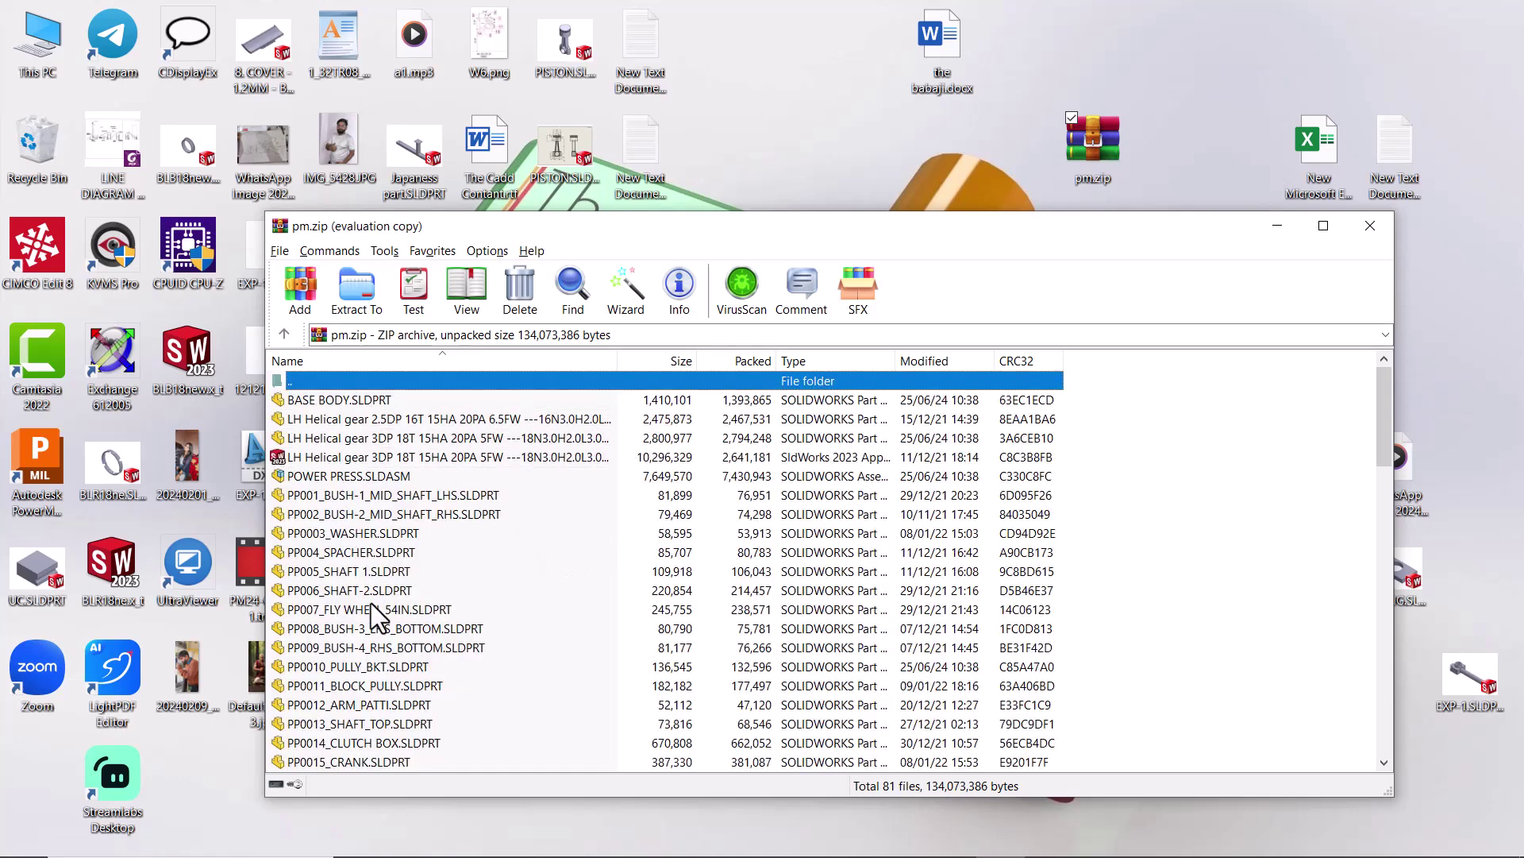
scroll(371, 607, down, 1)
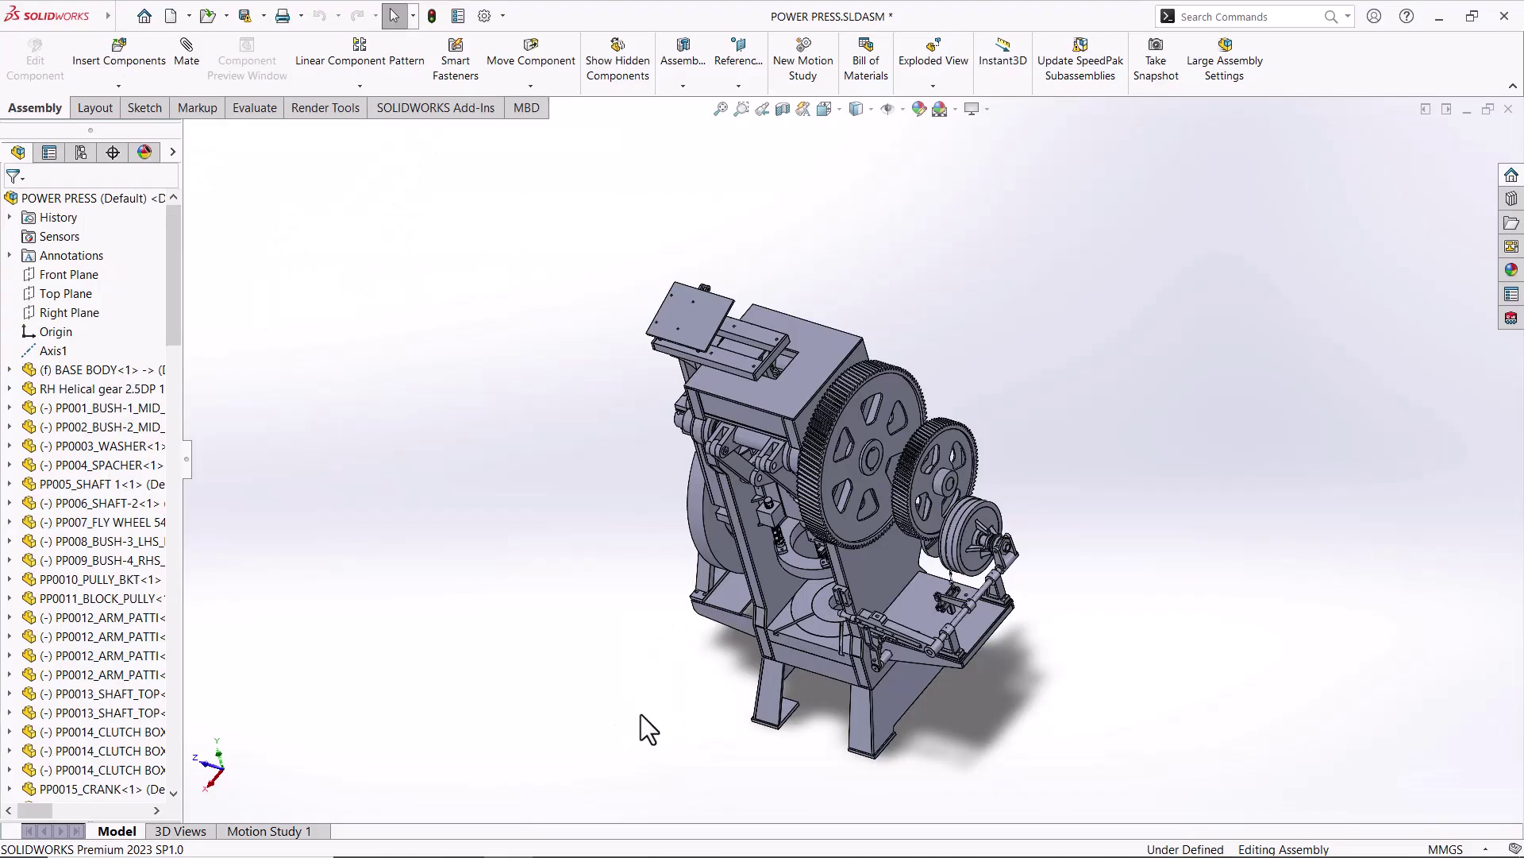
Orbit the POWER PRESS assembly slightly to show the gear faces
middle_drag(655, 717, 655, 685)
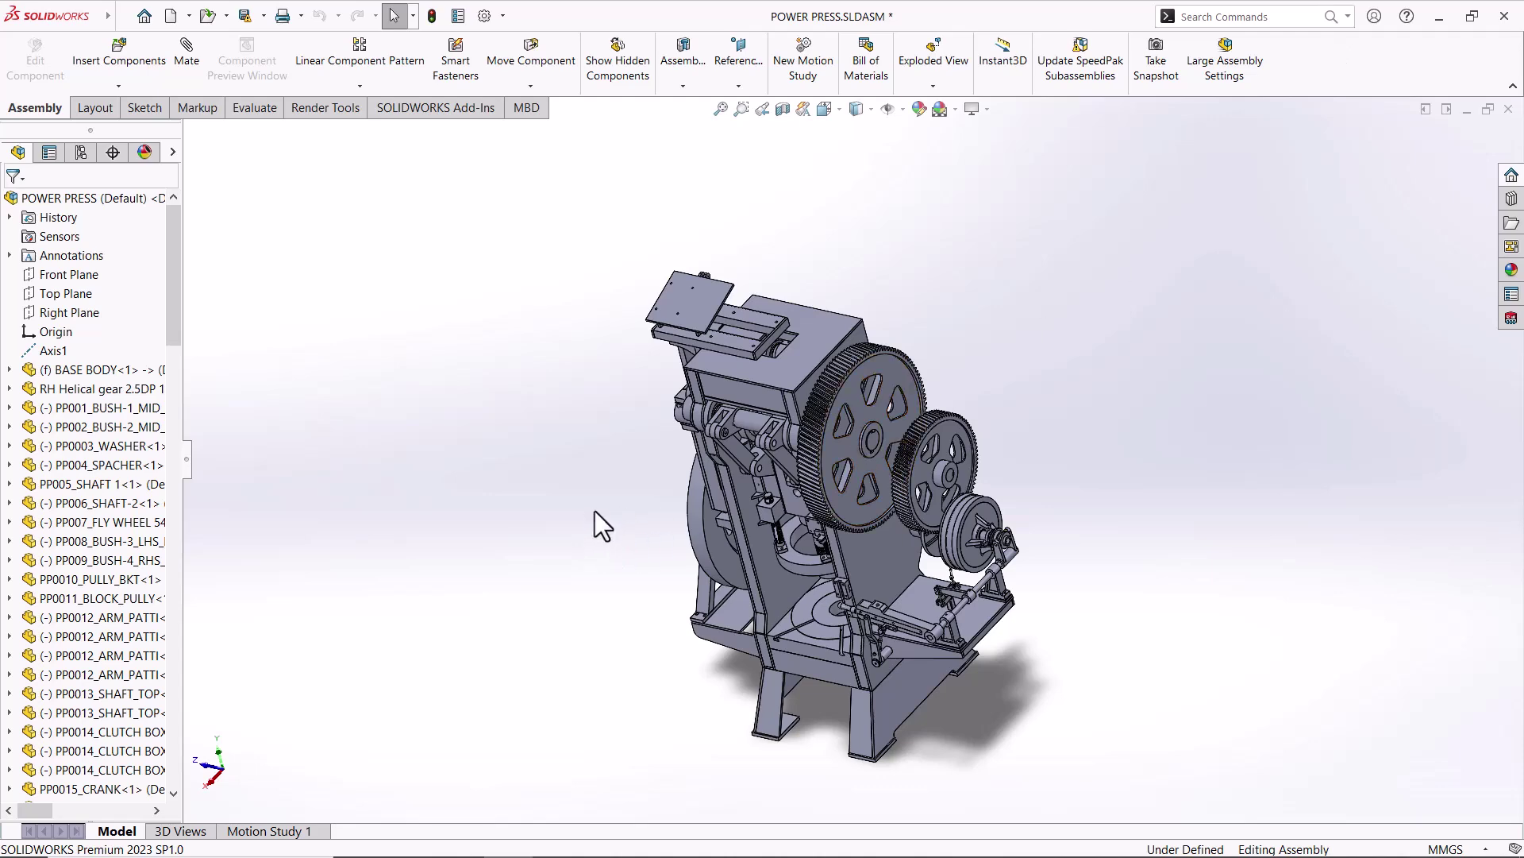
key(Left)
middle_drag(608, 495, 607, 492)
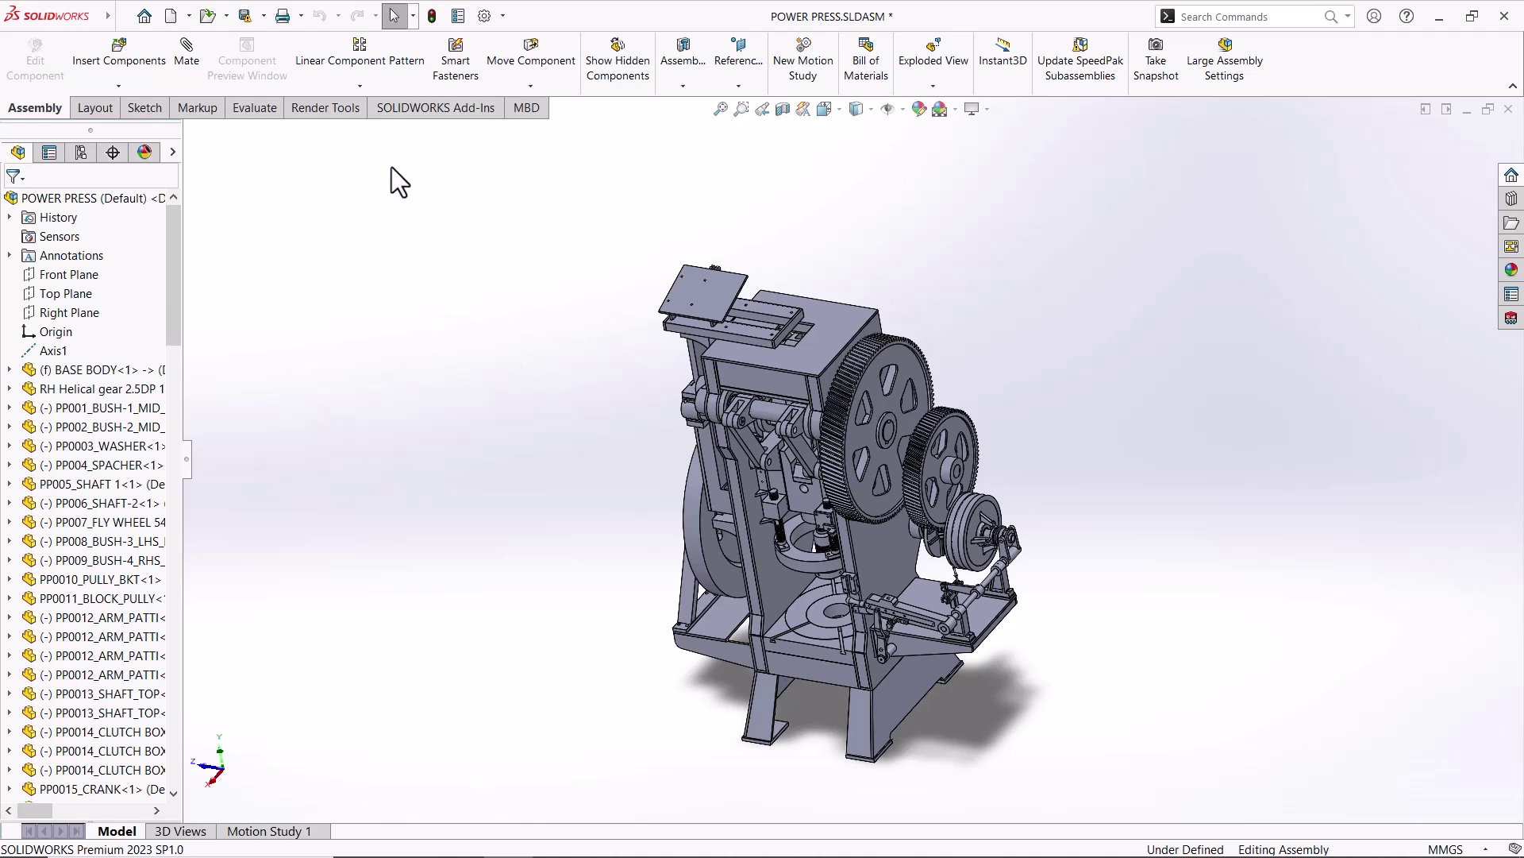
Export the assembly in IGES (*.igs) format as POWER PRESS.IGS on the Desktop
click(264, 16)
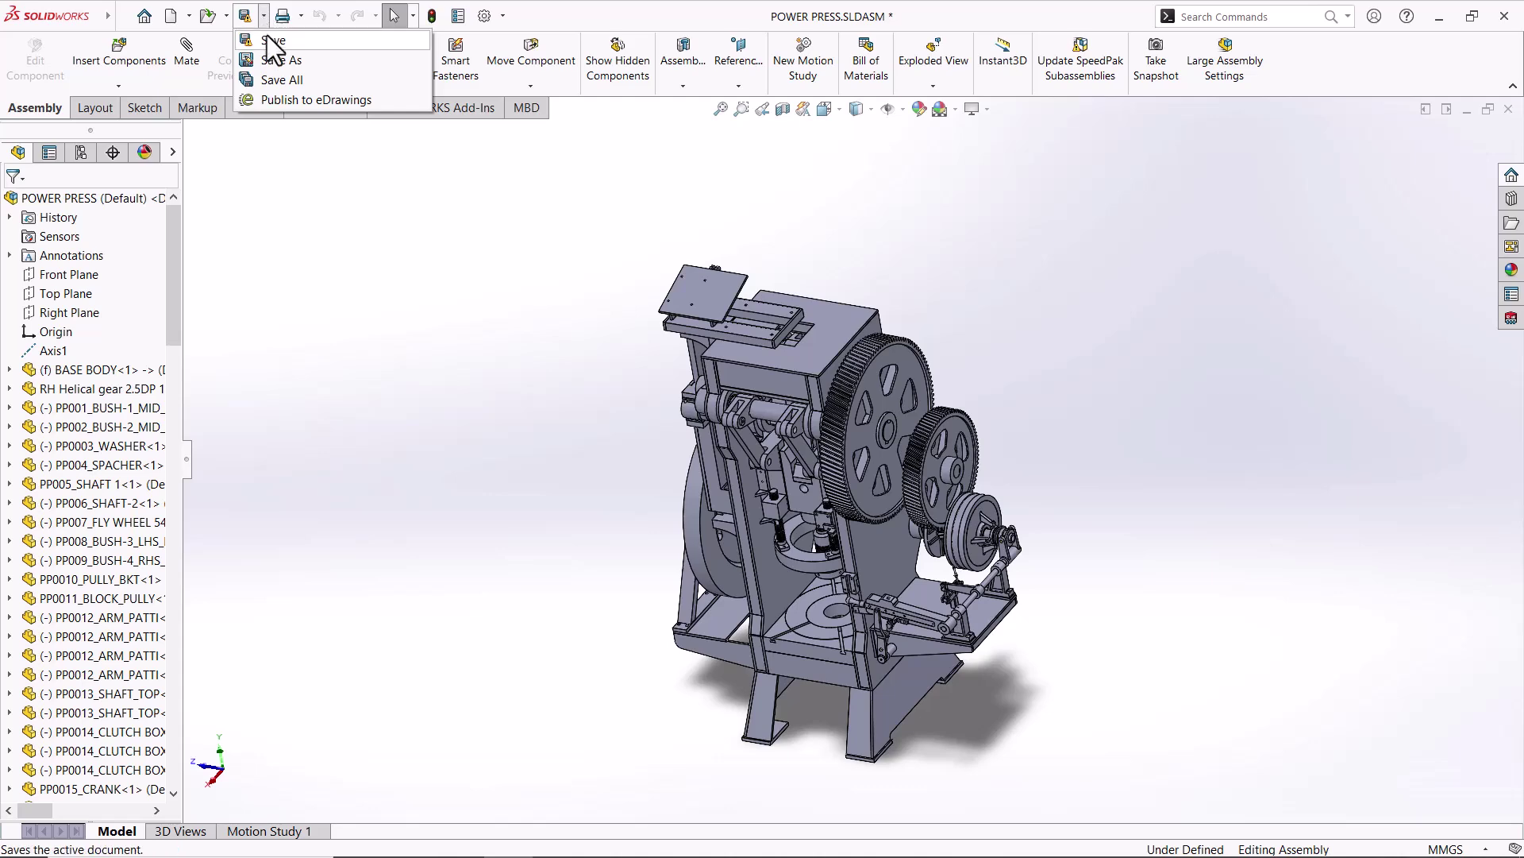
click(742, 518)
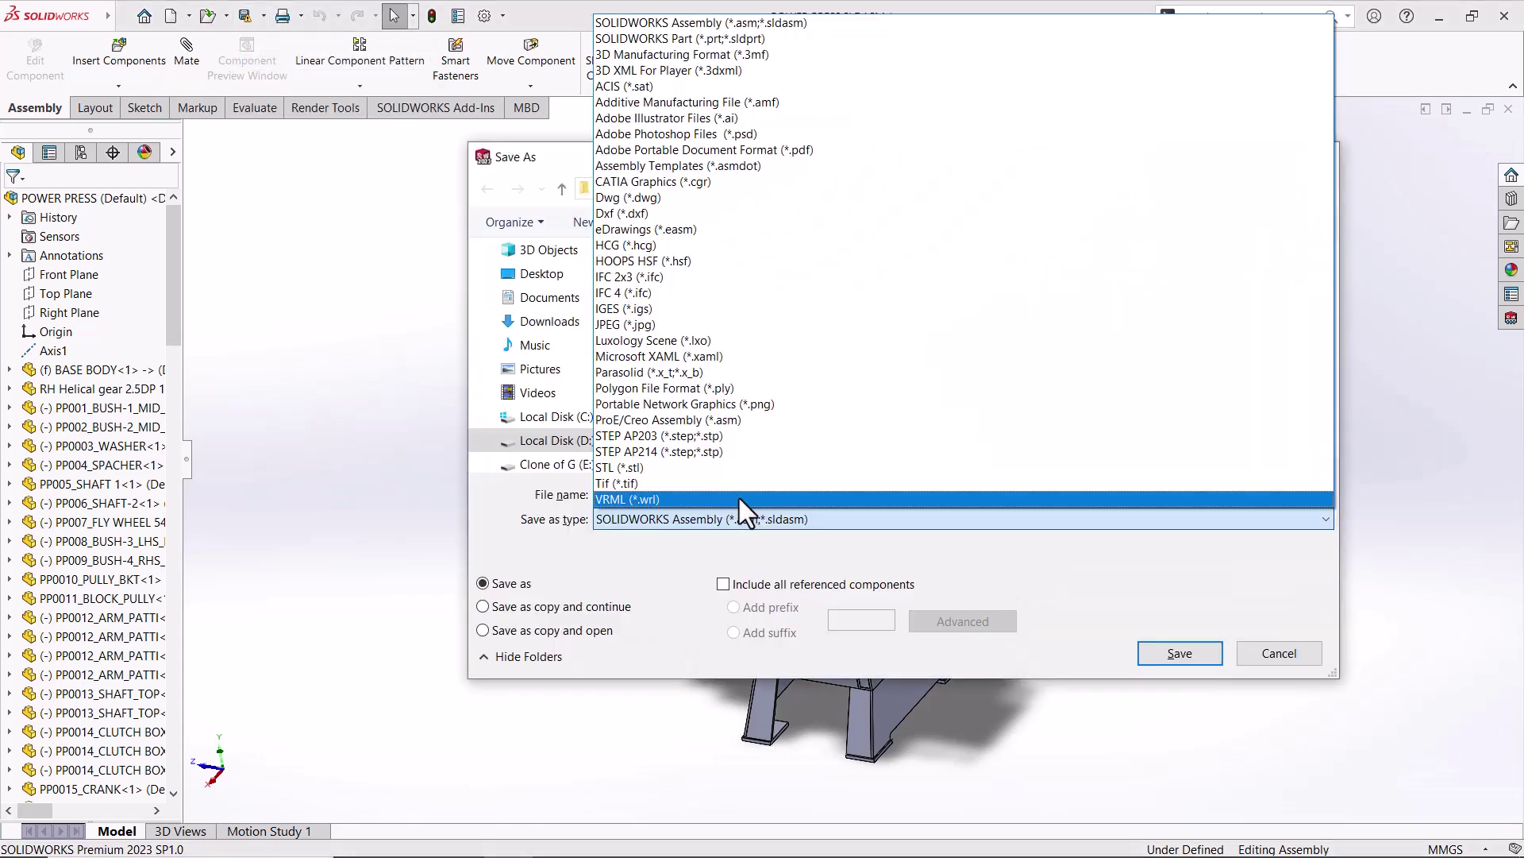
click(718, 519)
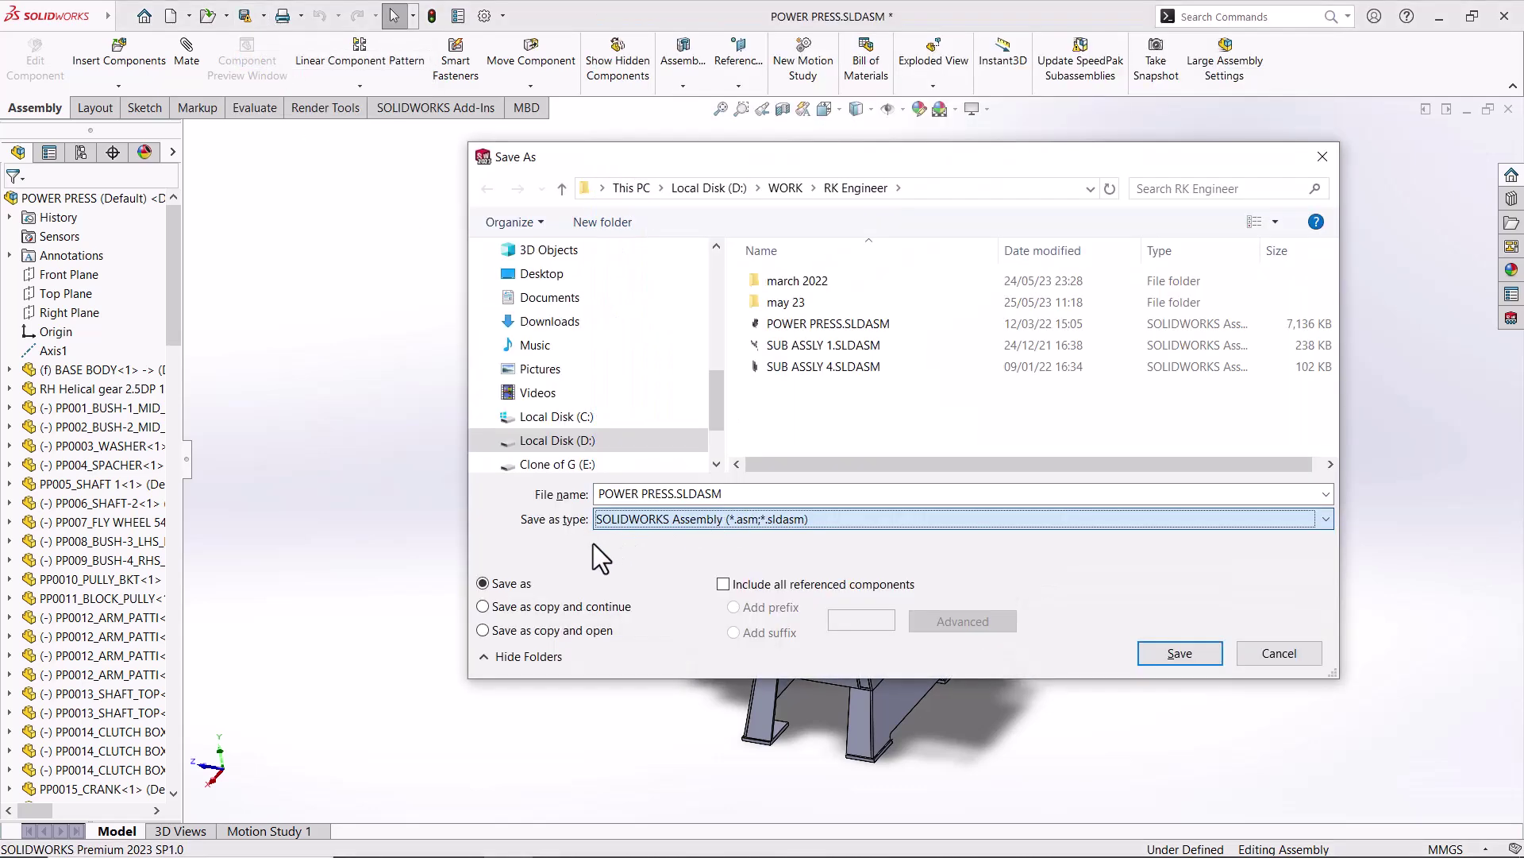
click(654, 518)
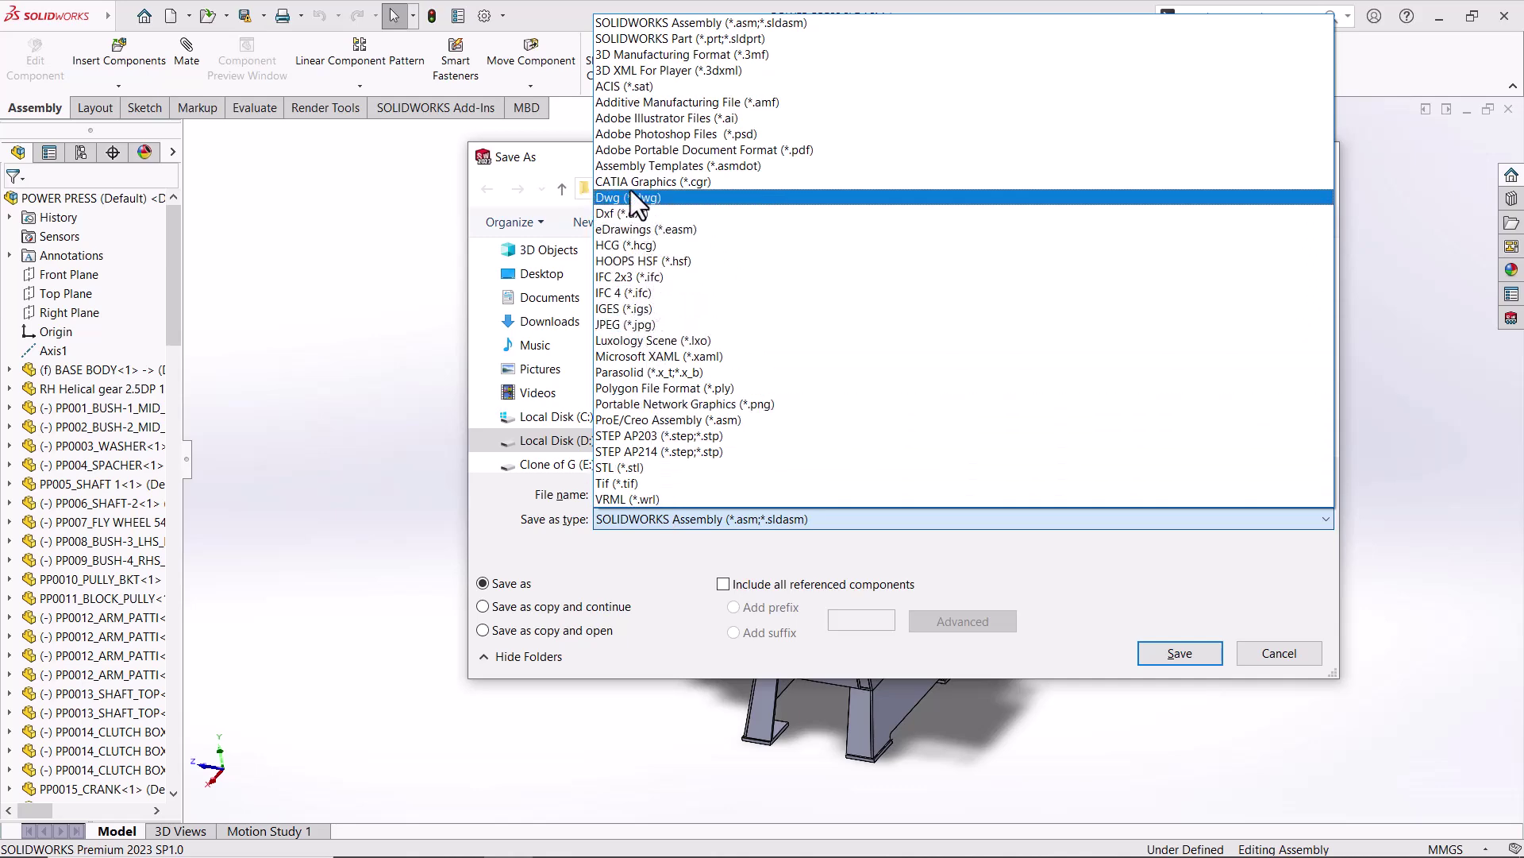
click(622, 308)
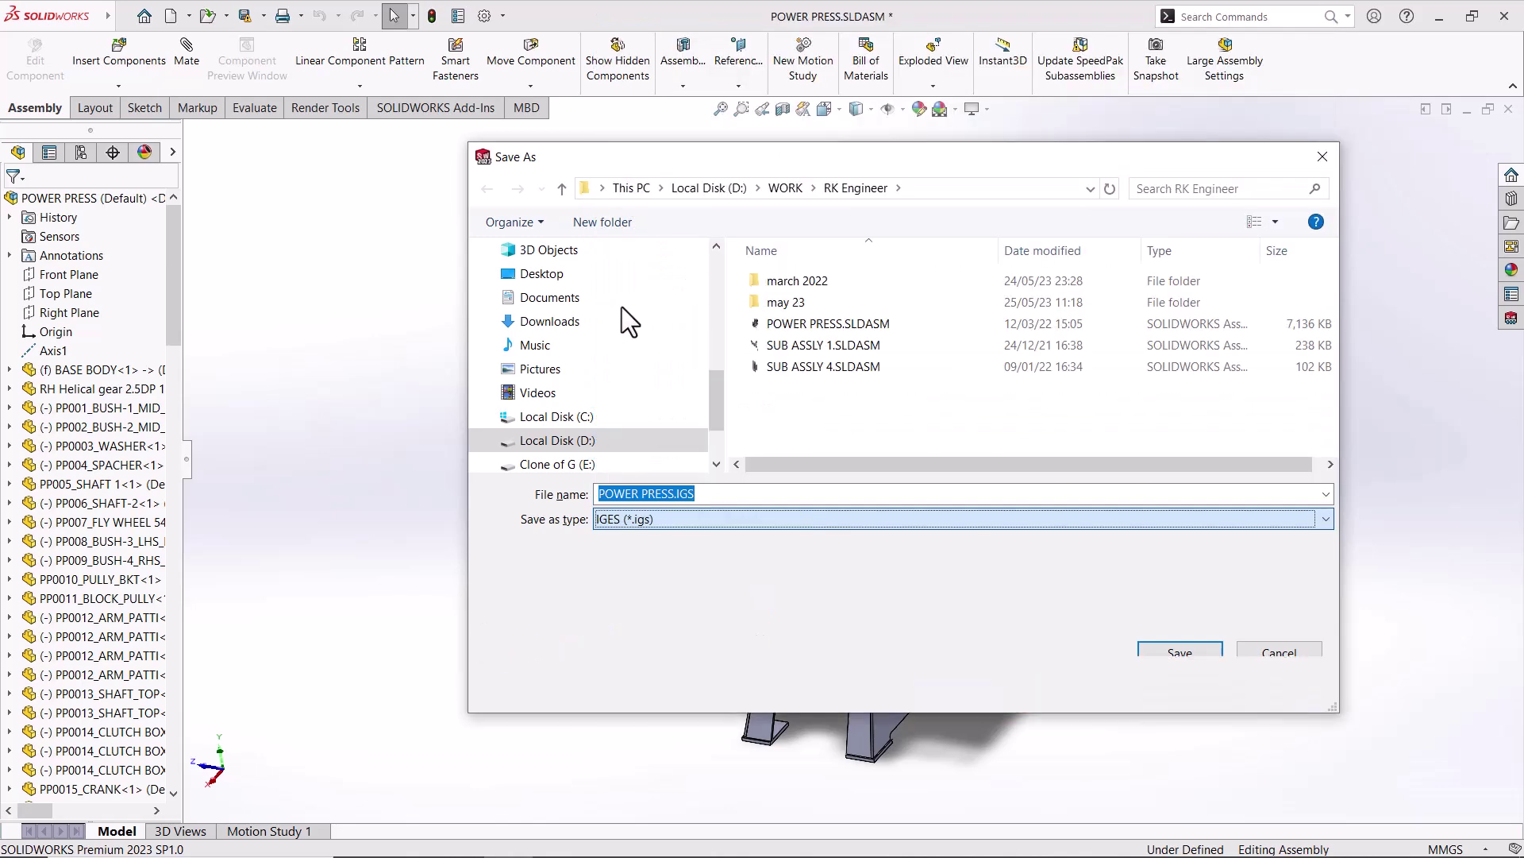
click(536, 274)
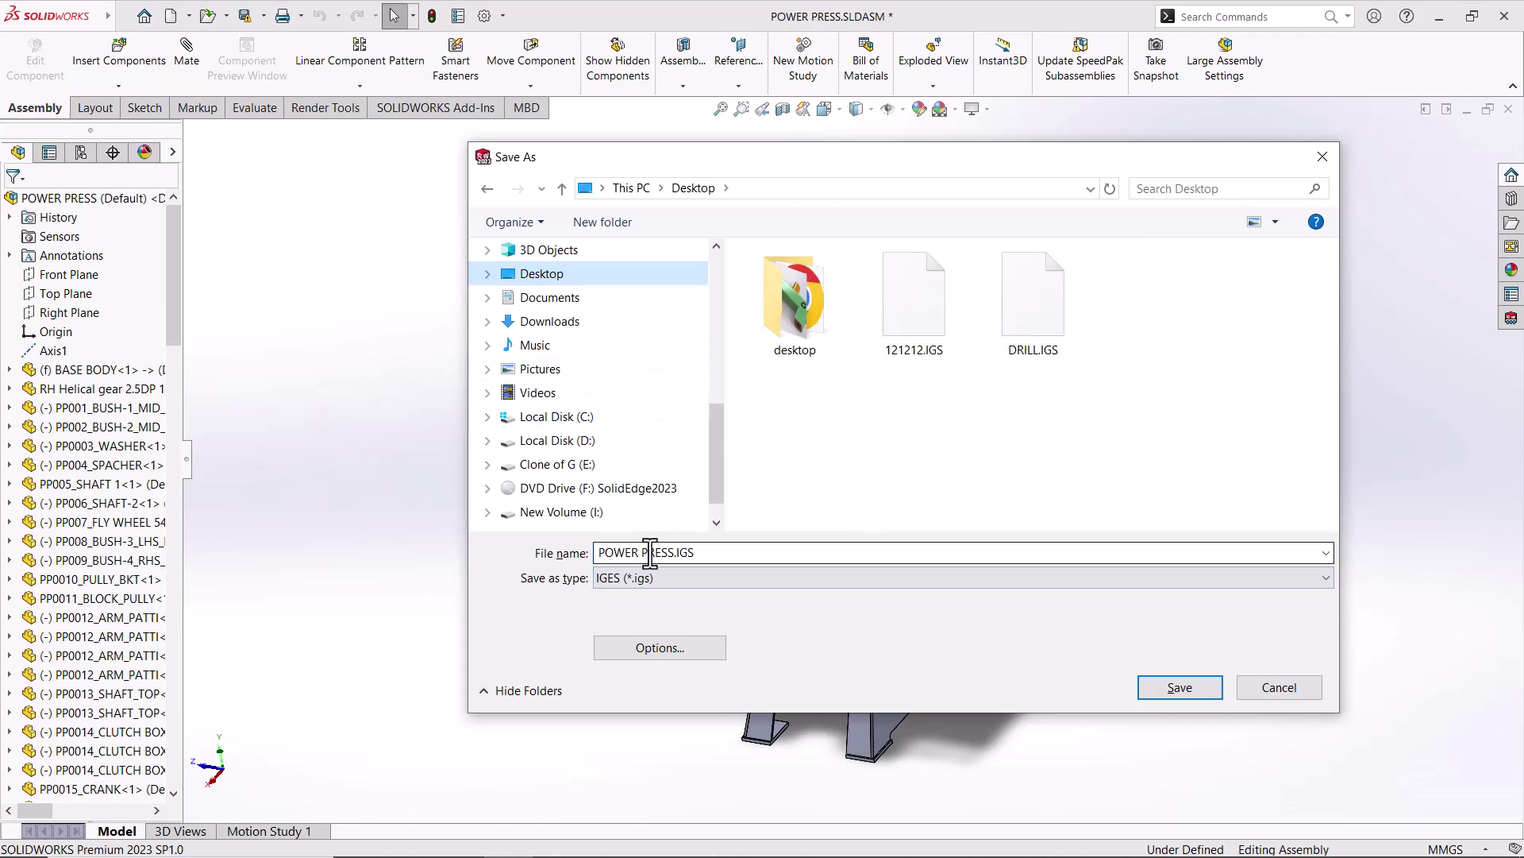
click(1177, 692)
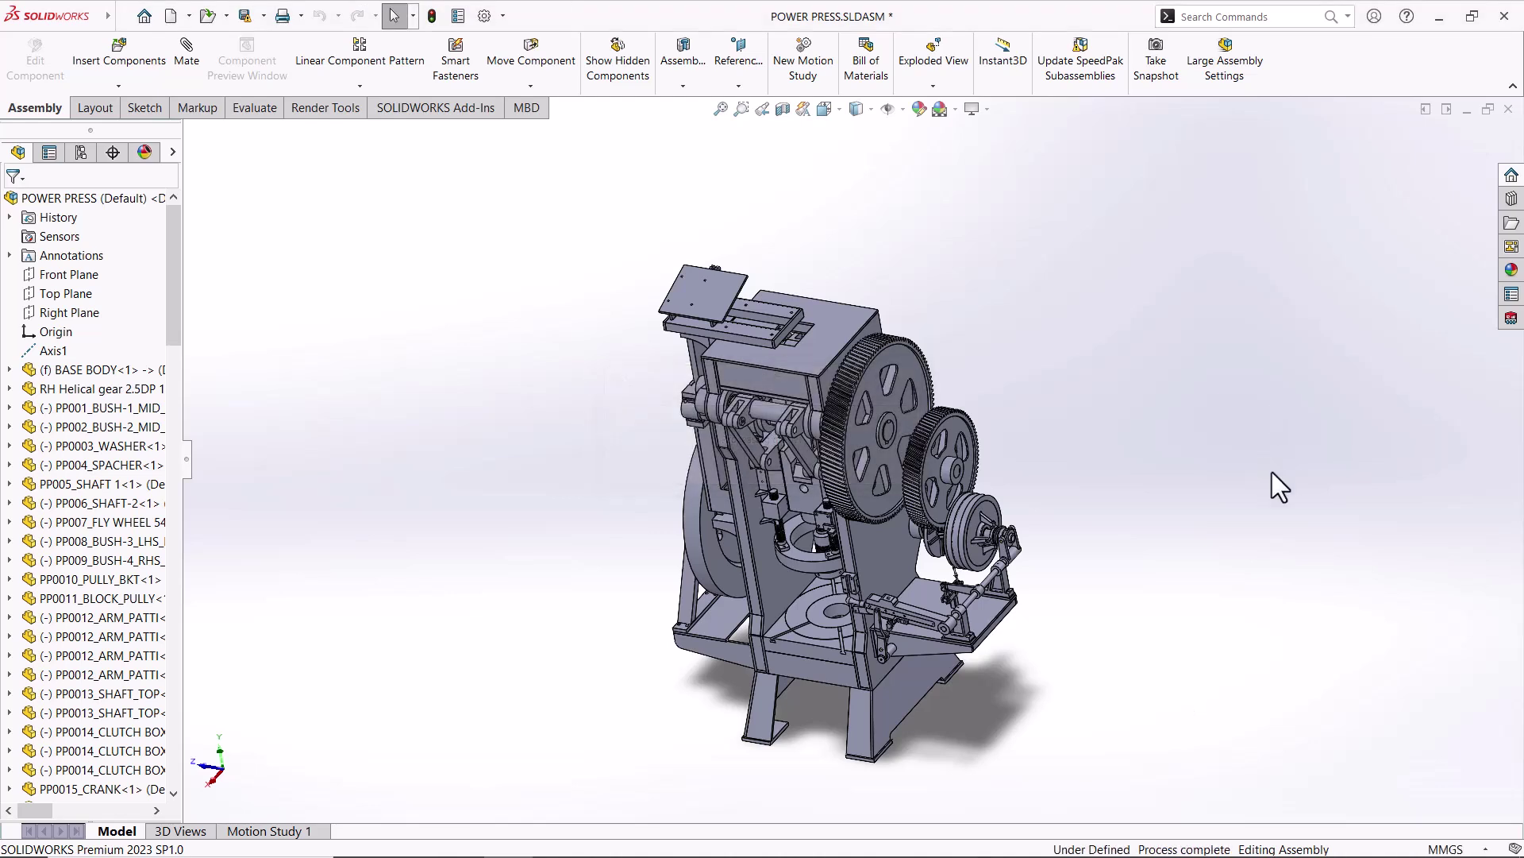
Minimise SOLIDWORKS, place POWER PRESS.IGS beside pm.zip, then restore the assembly window
click(1440, 15)
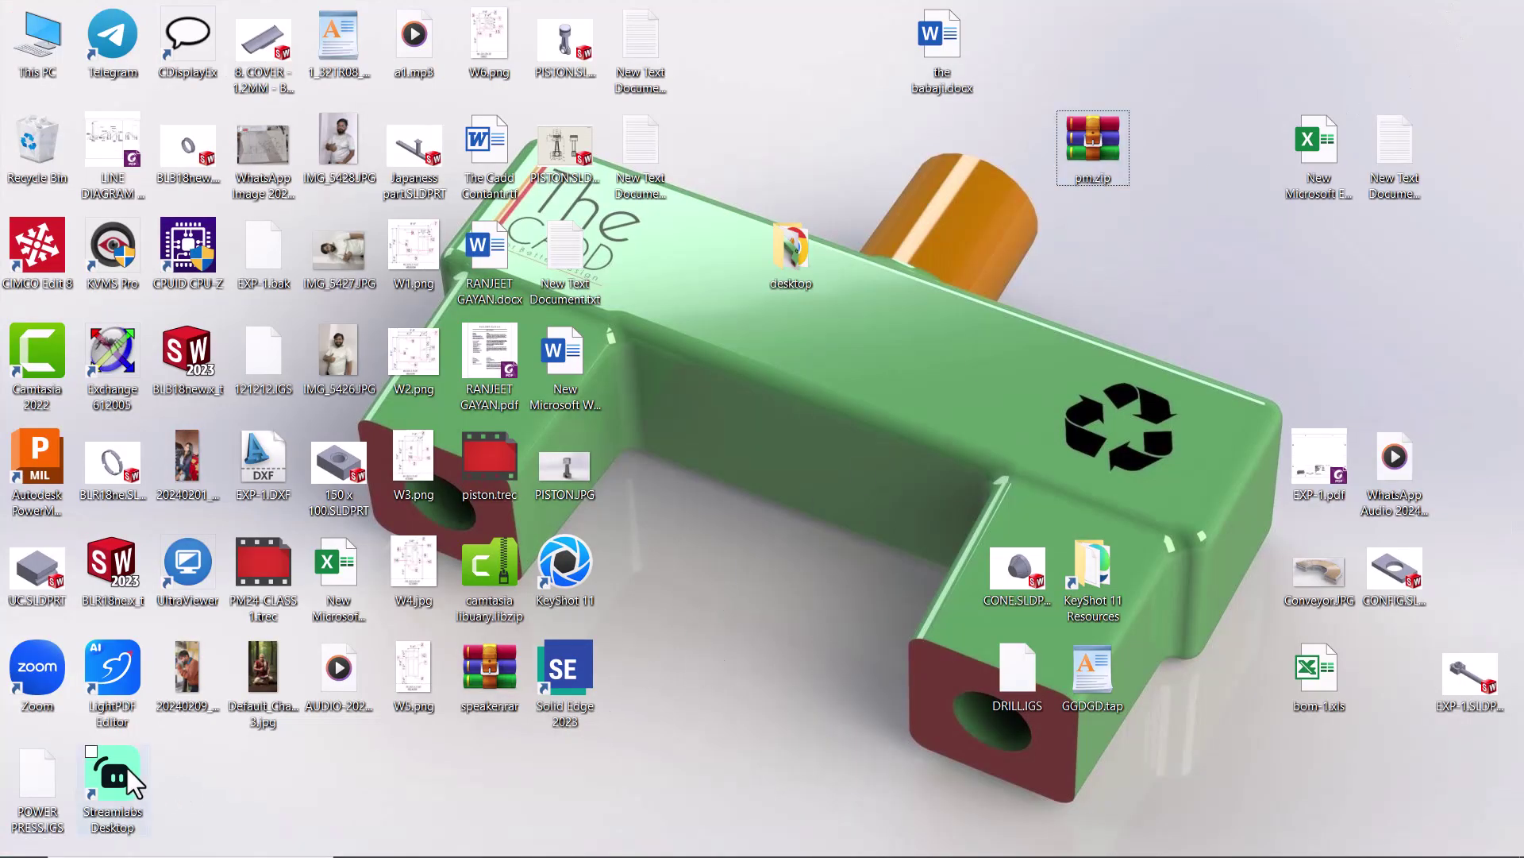
mouse_move(37, 786)
mouse_down()
mouse_move(742, 599)
mouse_move(838, 348)
mouse_move(929, 208)
mouse_move(1094, 252)
mouse_up()
click(1150, 270)
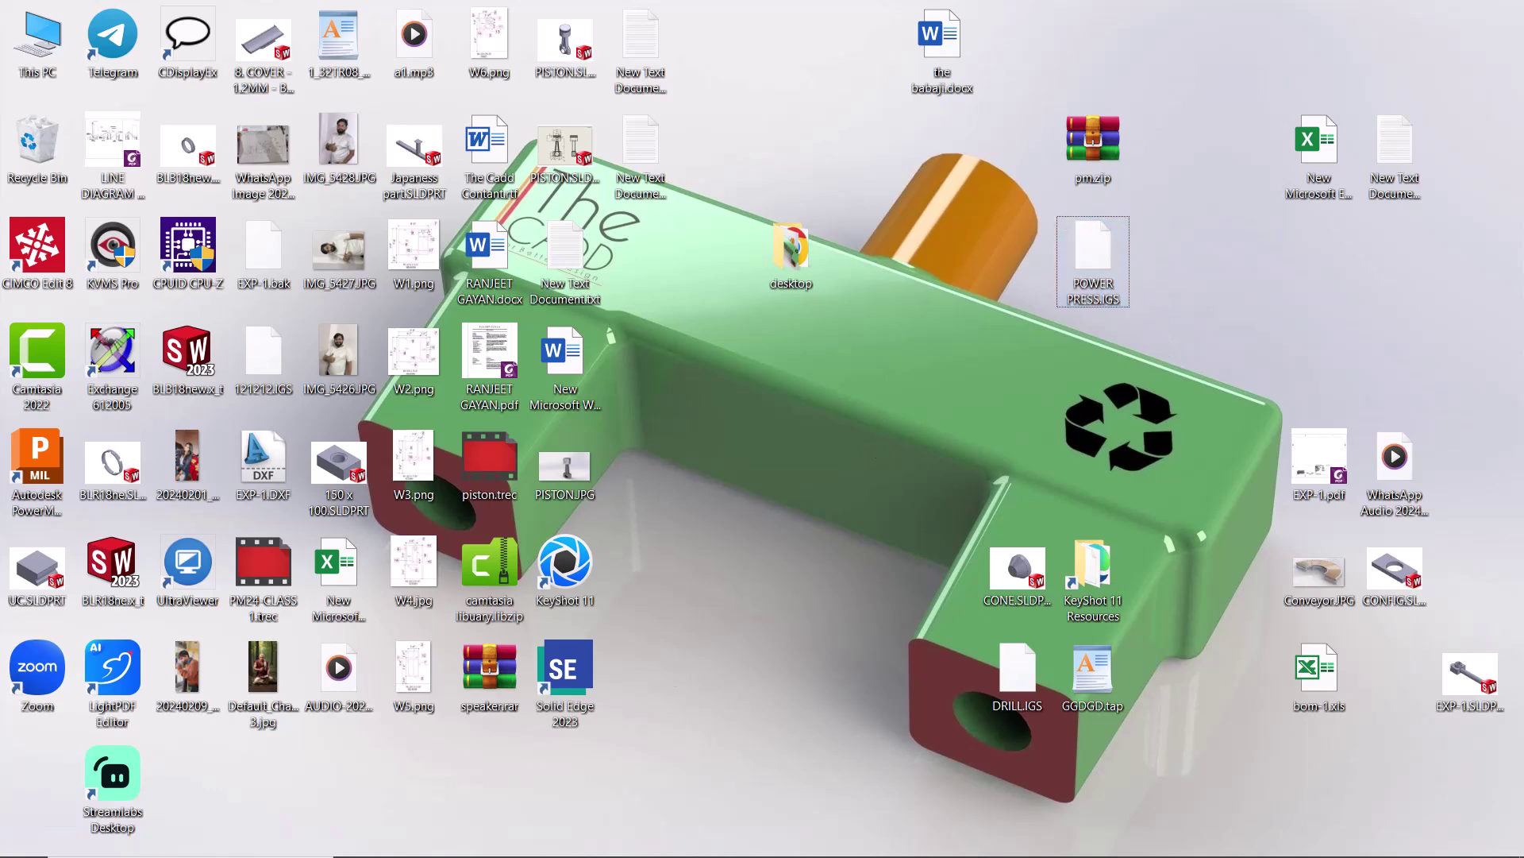
click(507, 832)
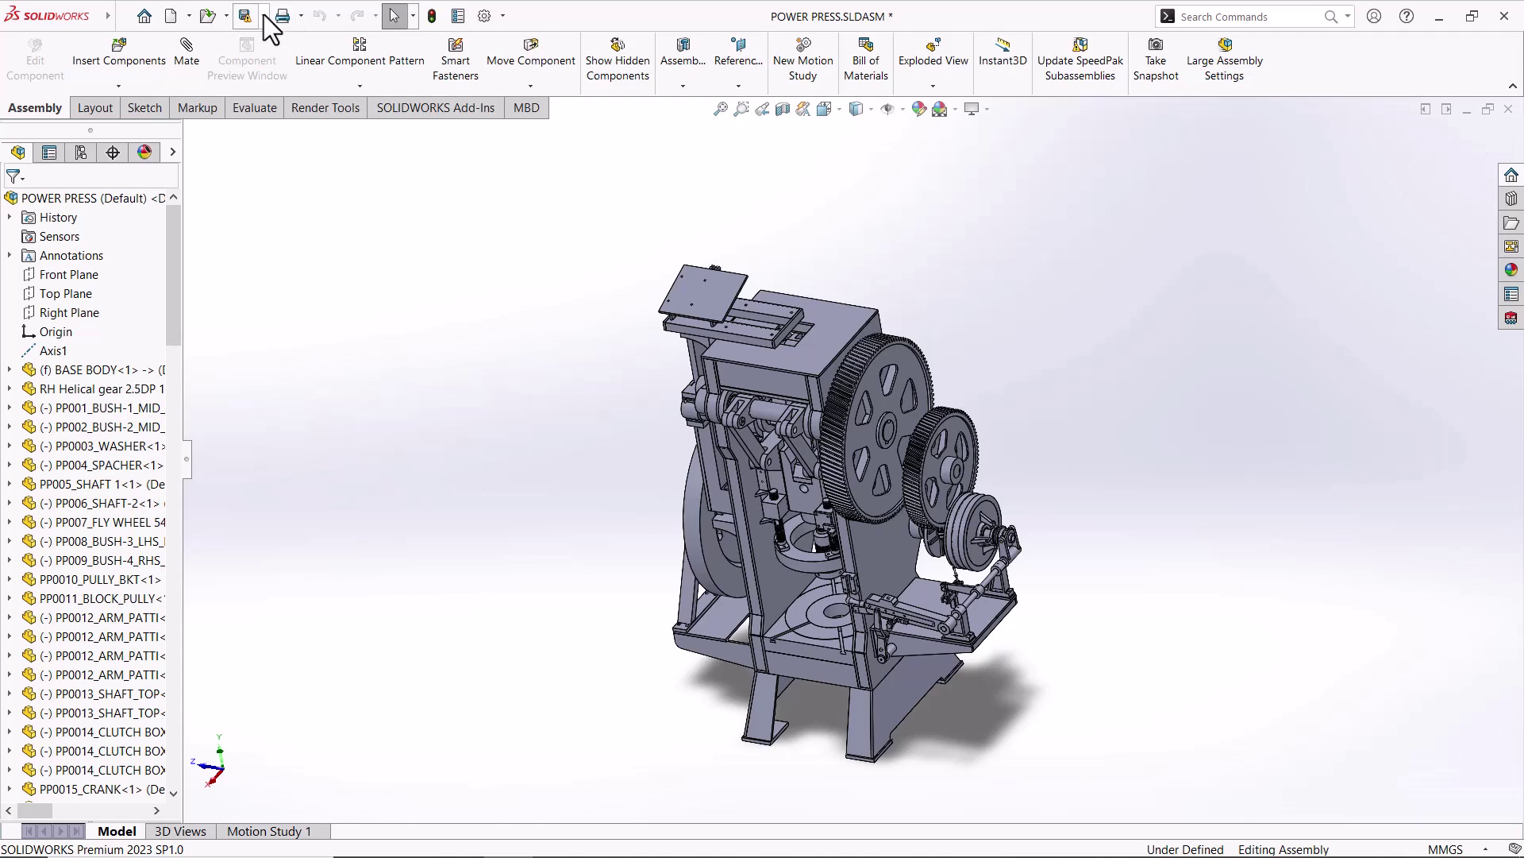
Save the assembly as Parasolid (*.x_t) file POWER PRESS.X_T in RK Engineer
click(263, 16)
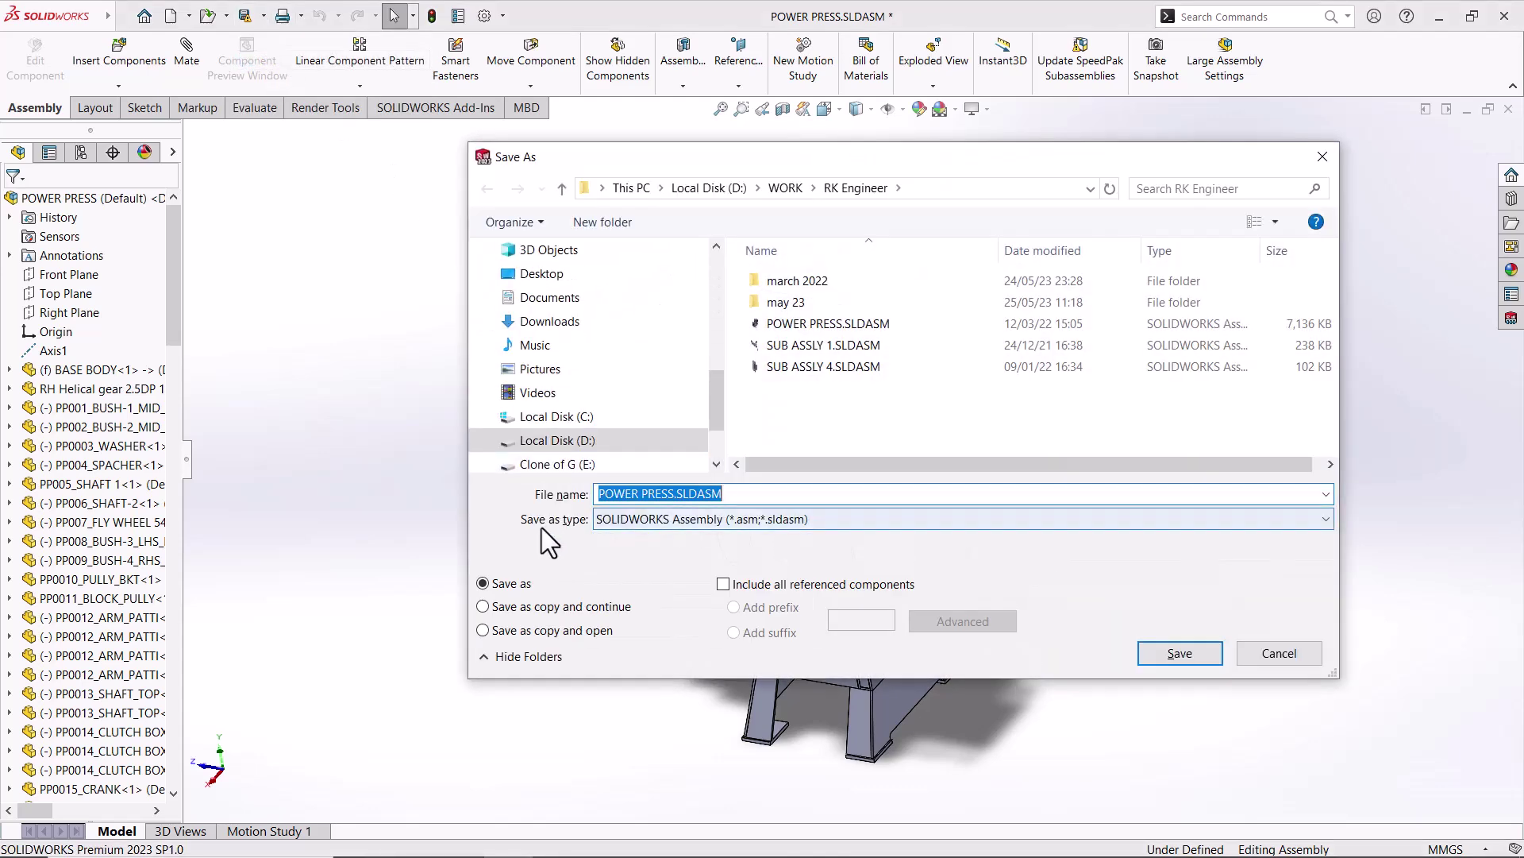
click(636, 524)
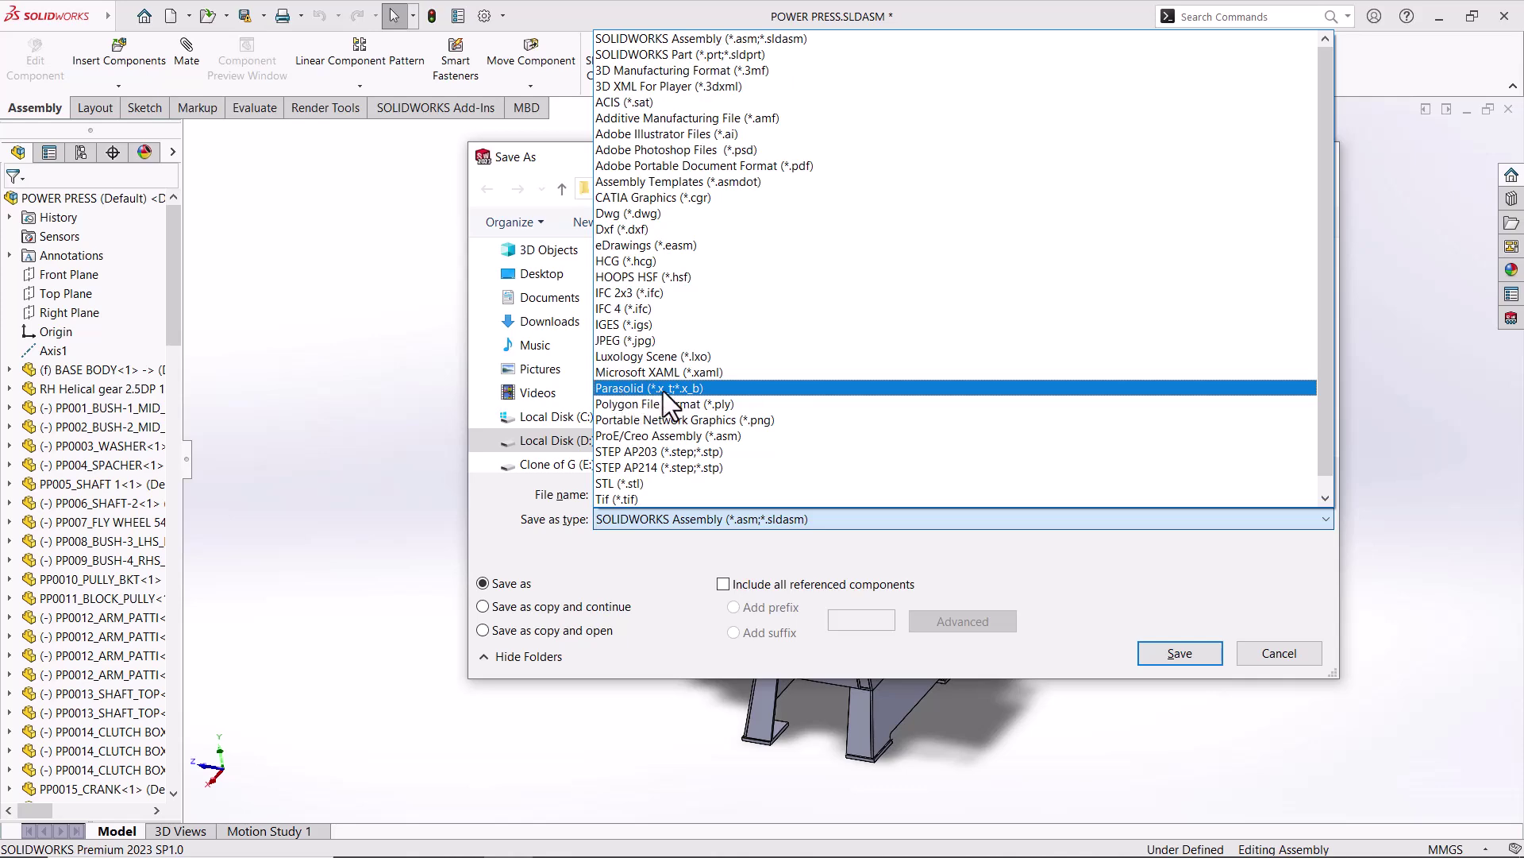
click(664, 389)
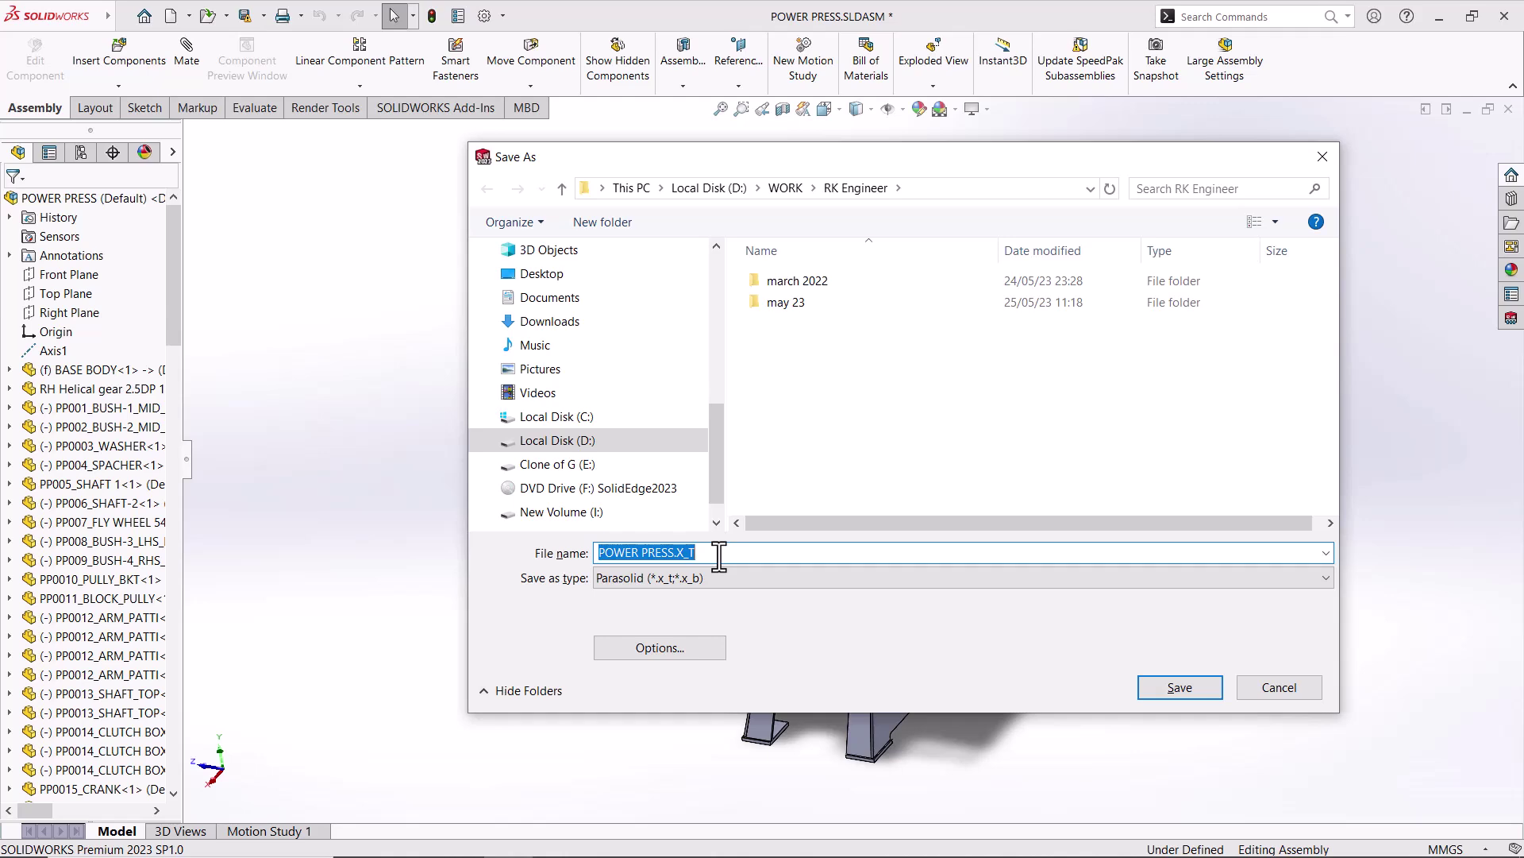
click(1280, 687)
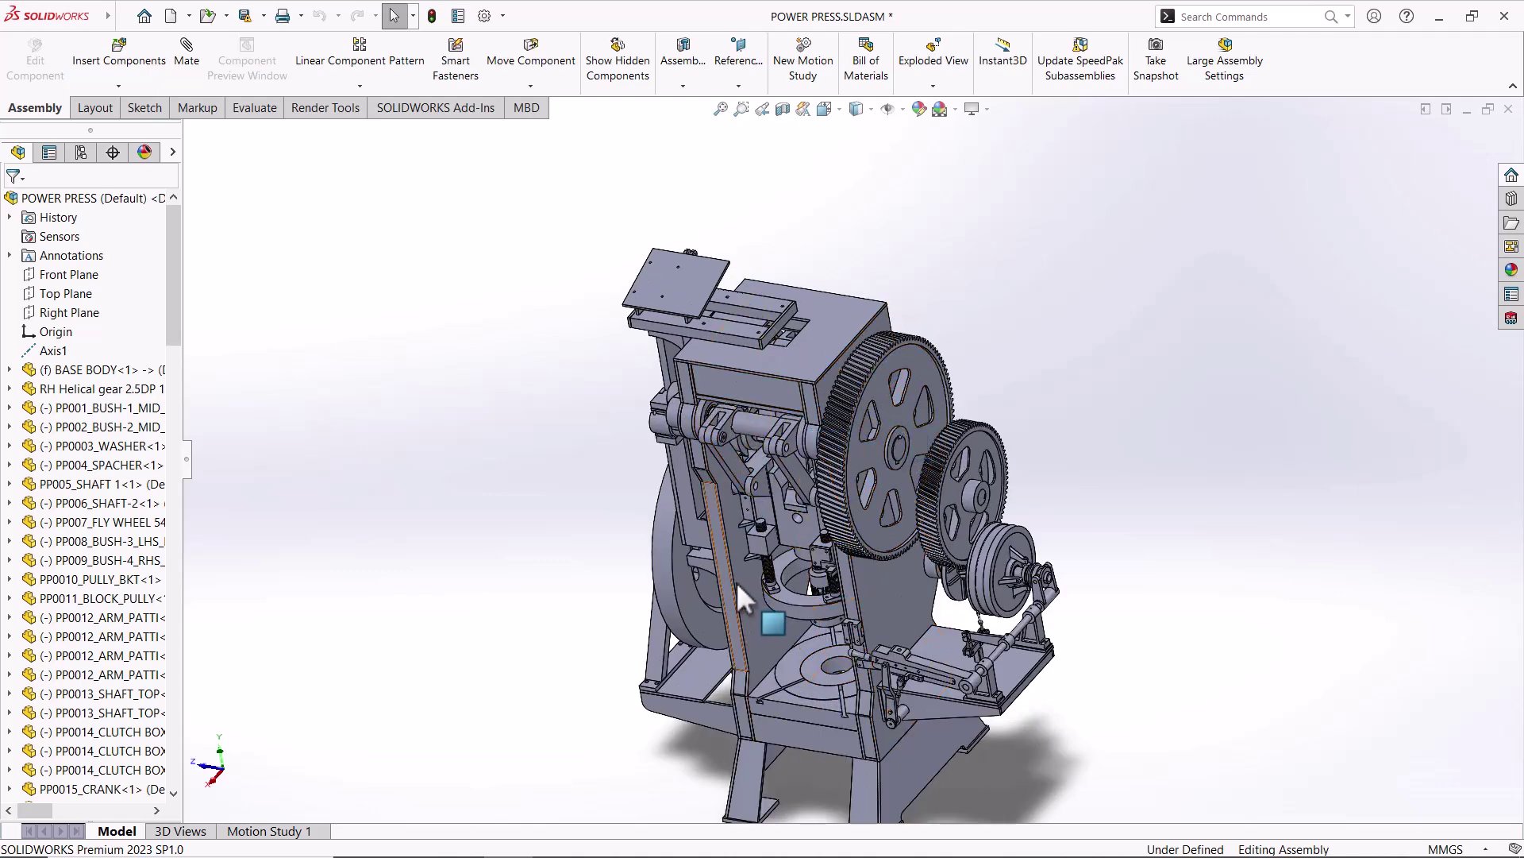
Open the PP0032_RING component as its own part and fit it to view
click(789, 608)
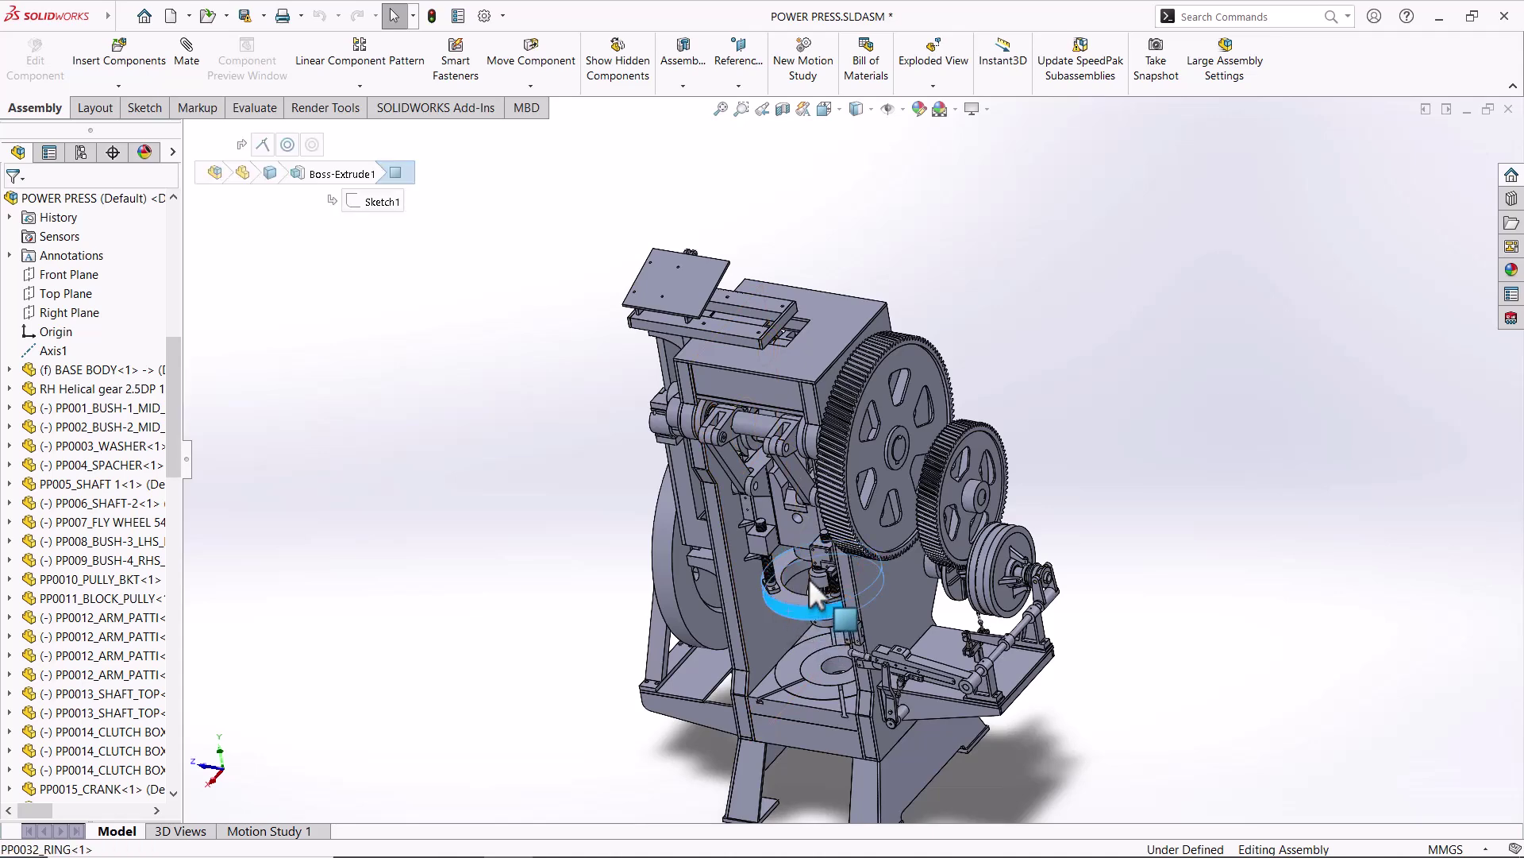
click(841, 534)
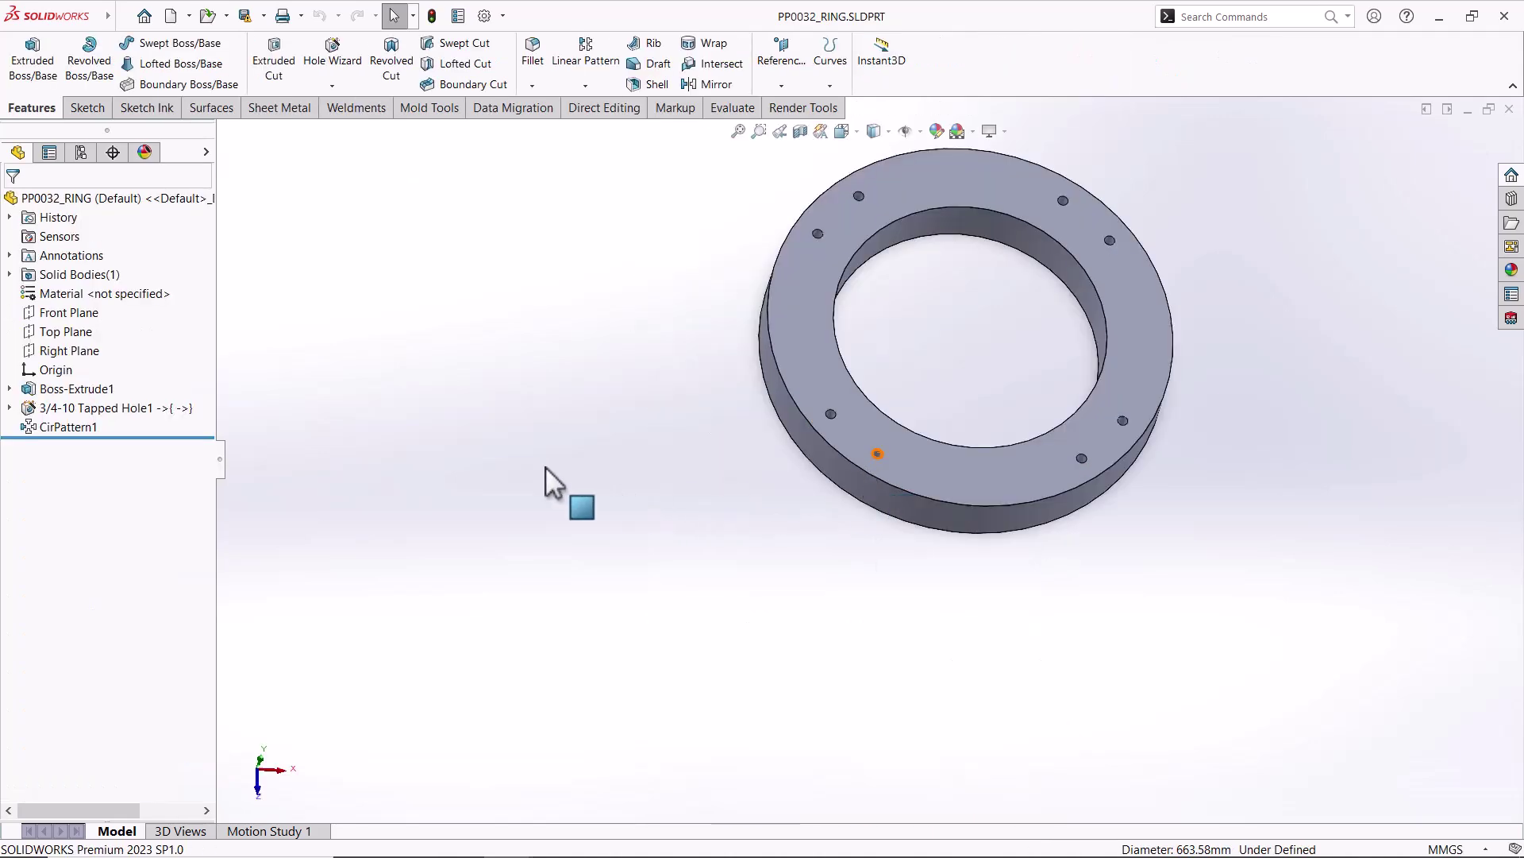
key(f)
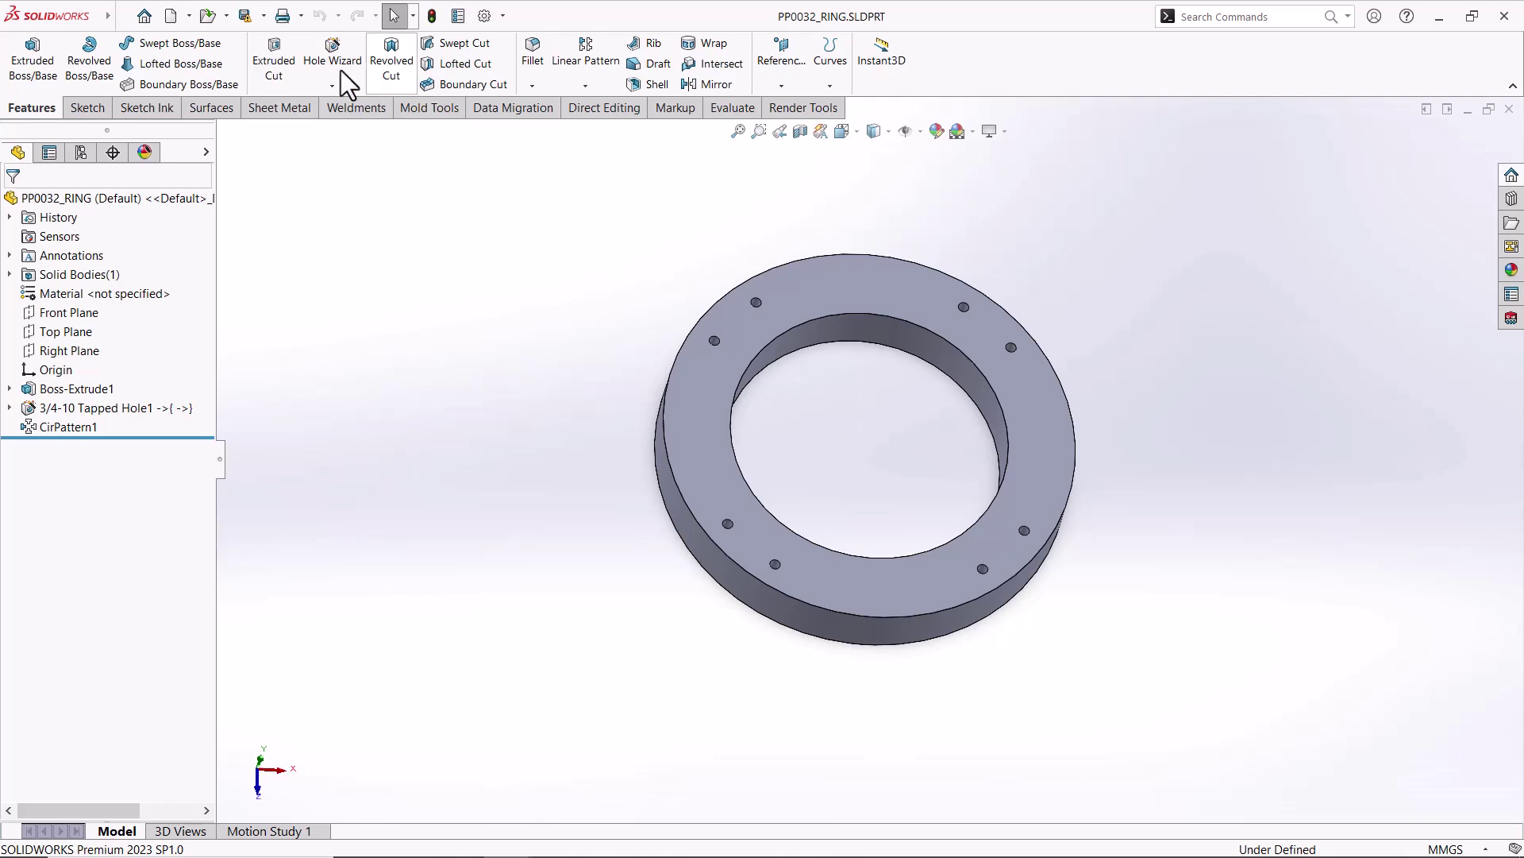
Save the ring part as a 3D Adobe PDF named PP0032_RING.pdf
click(264, 17)
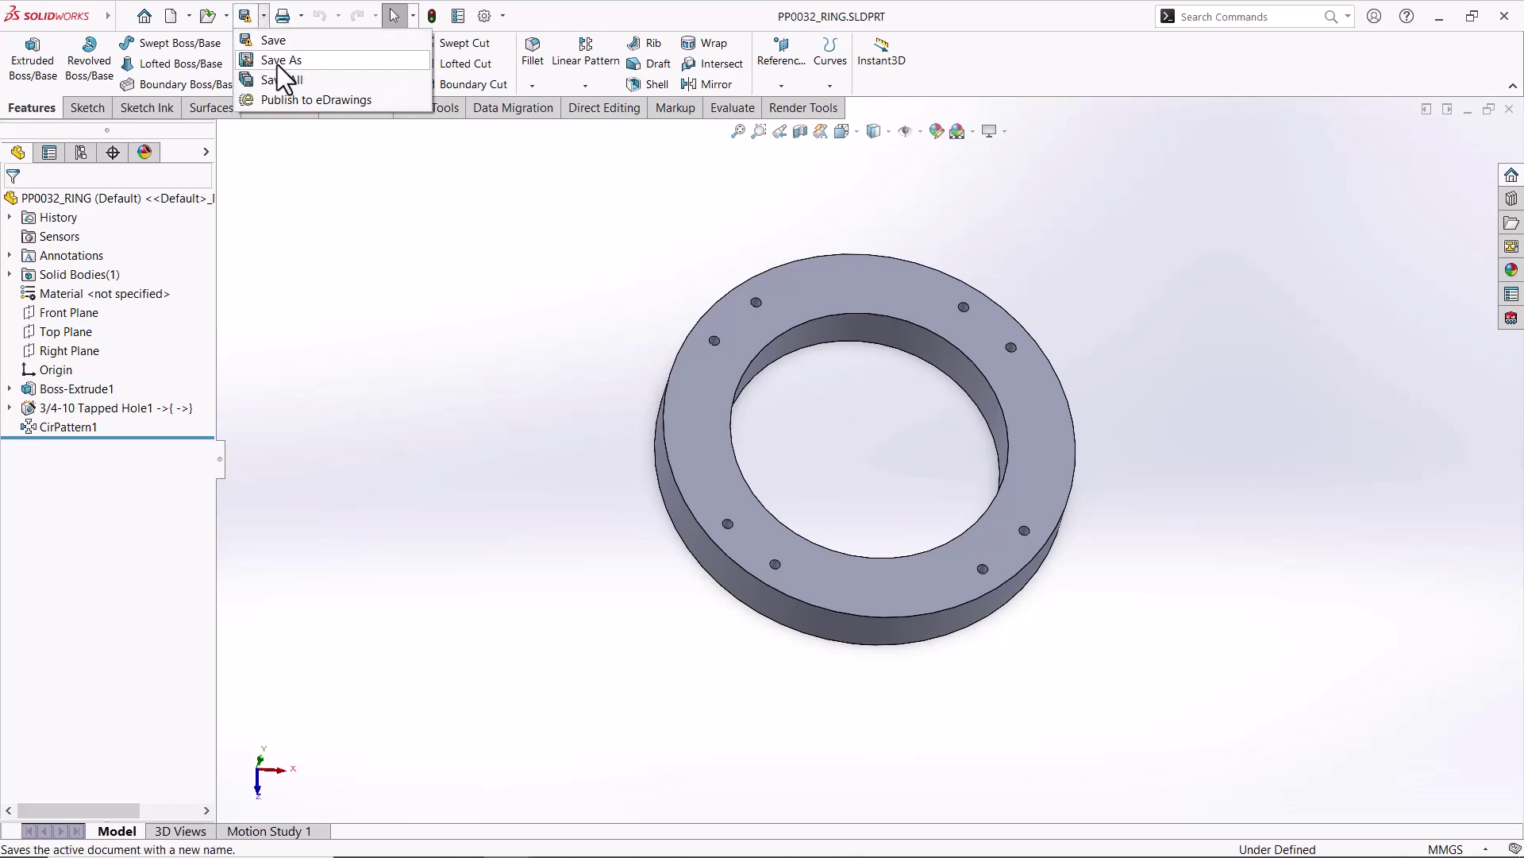
click(278, 62)
click(618, 368)
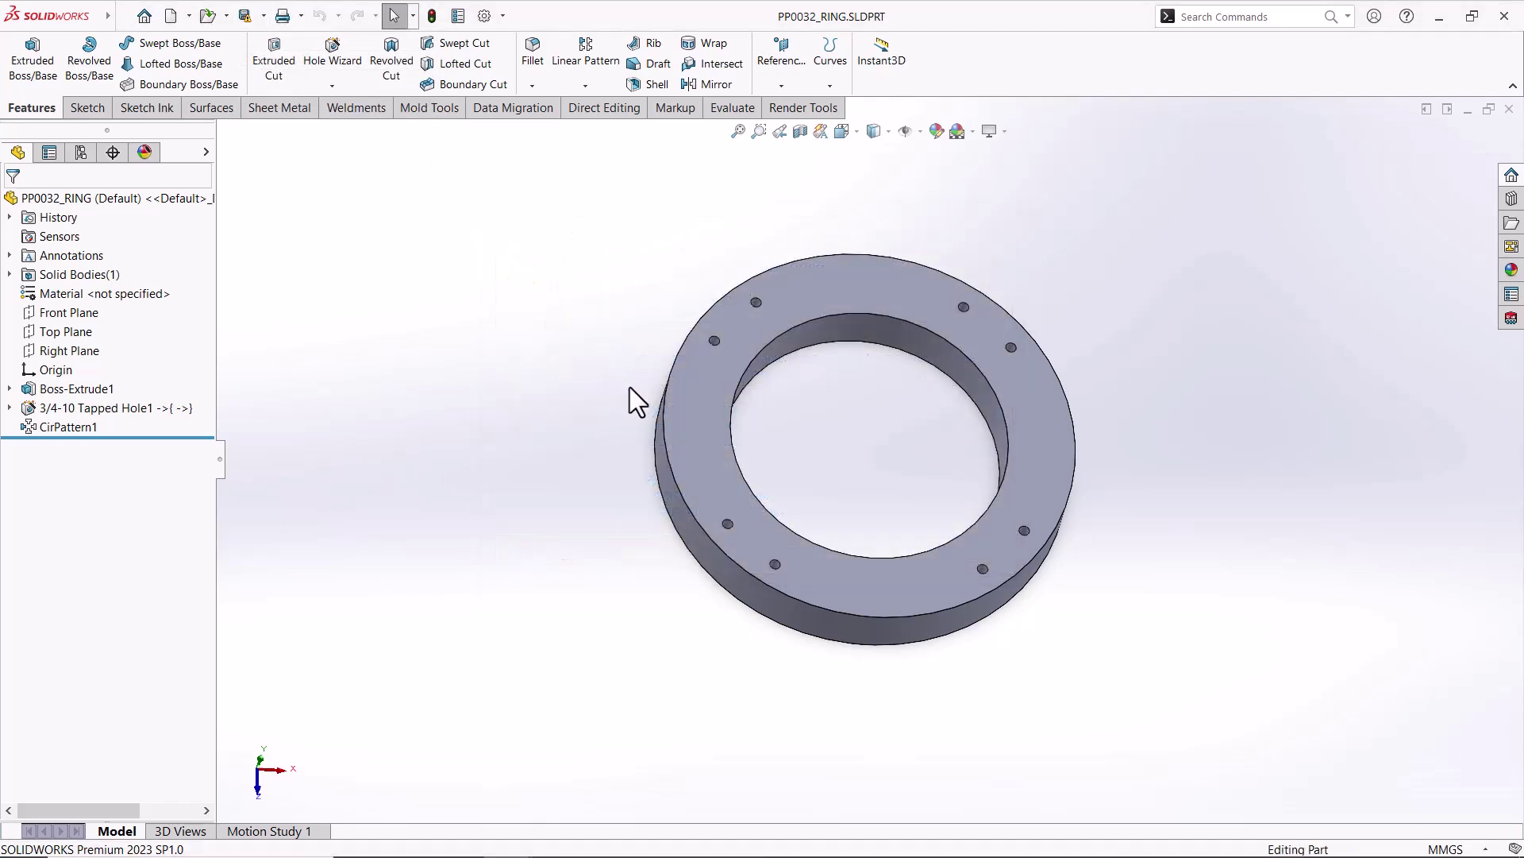
click(732, 516)
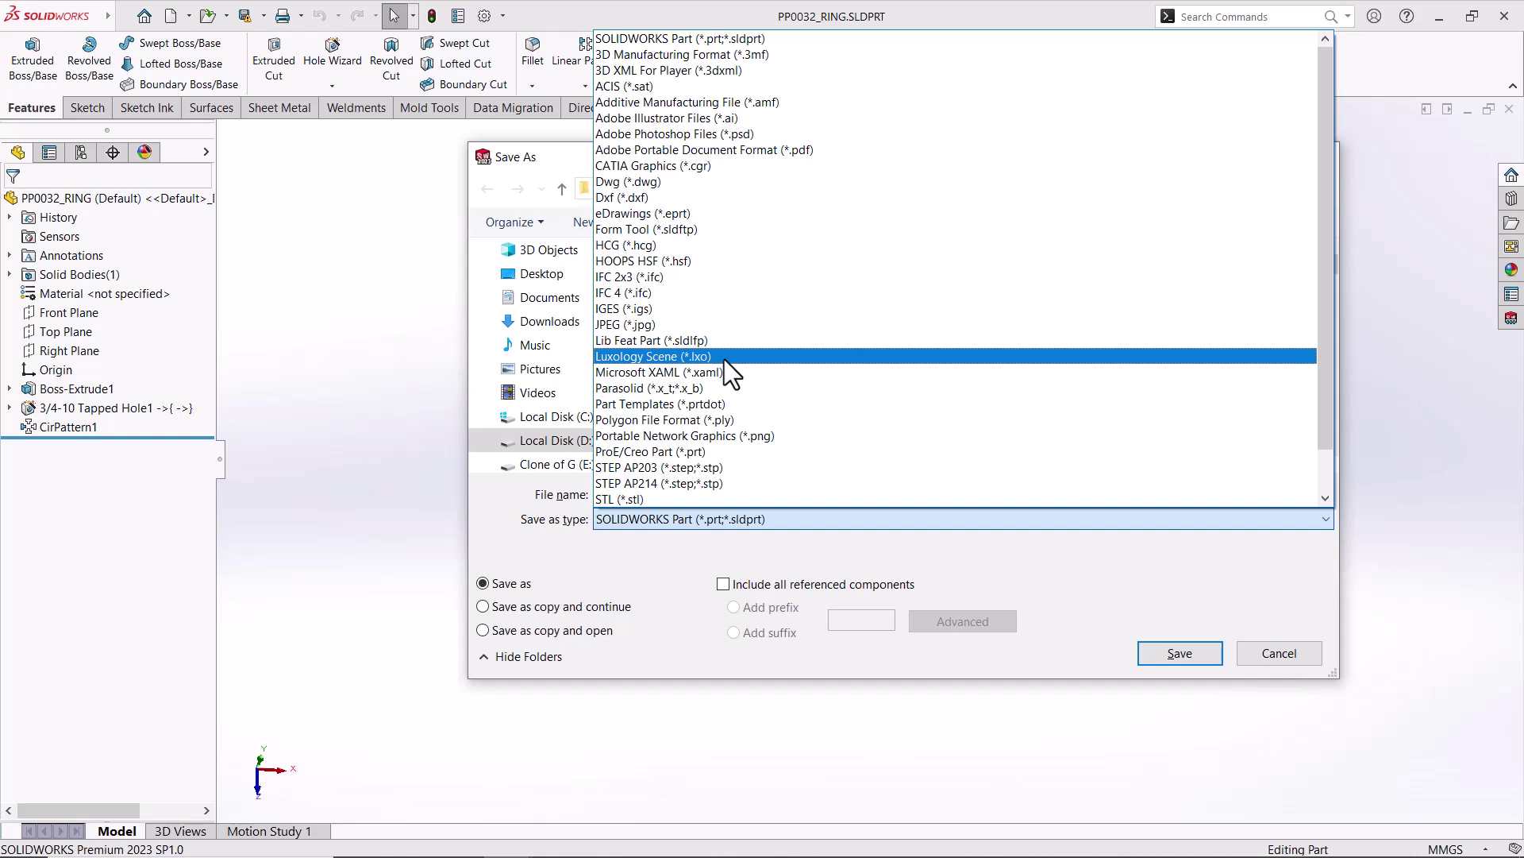
scroll(724, 362, down, 1)
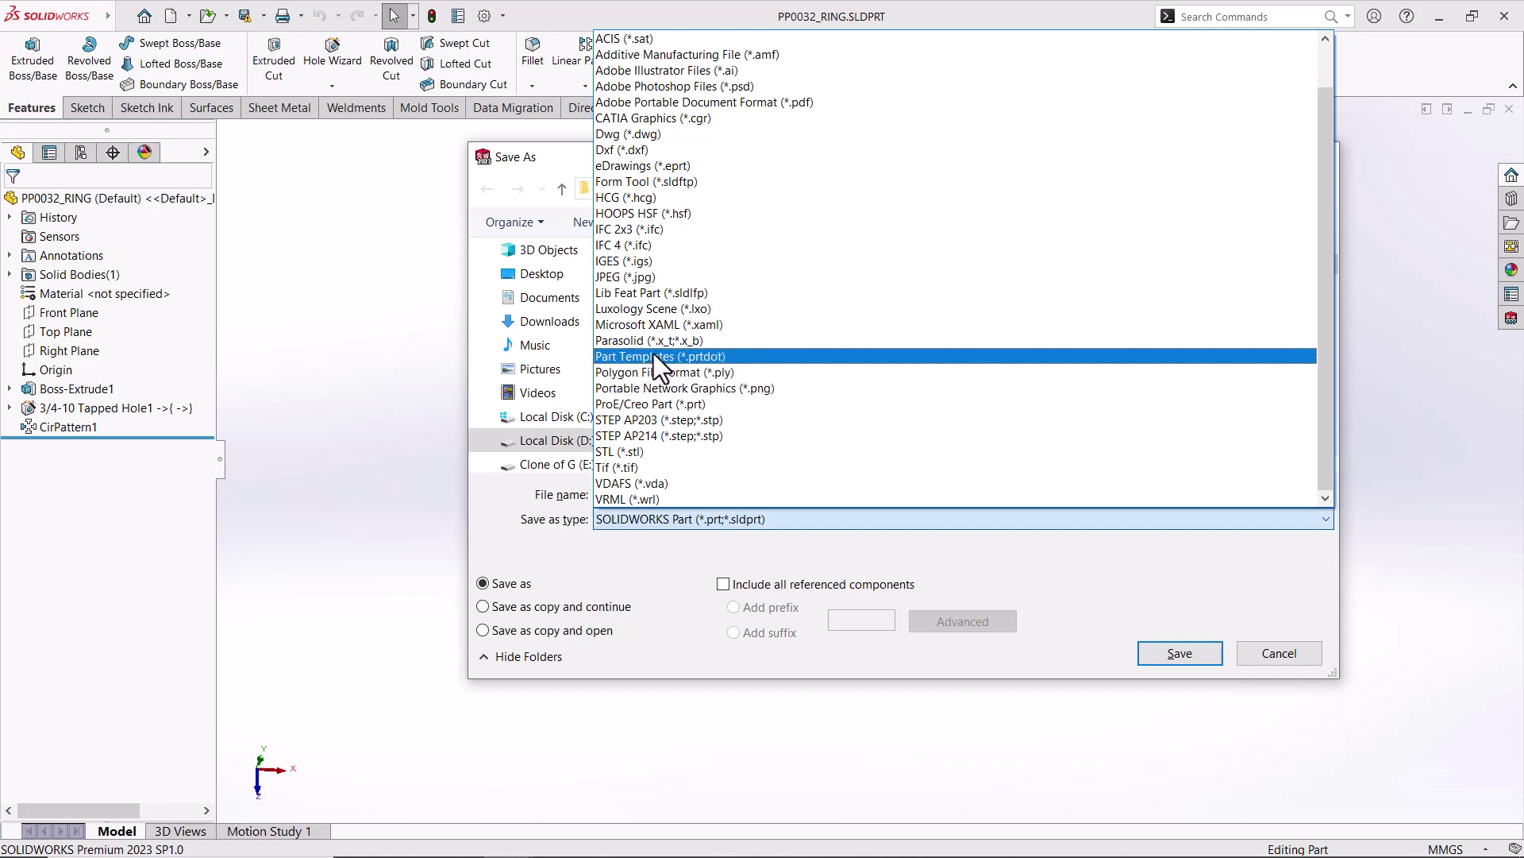
scroll(697, 435, up, 2)
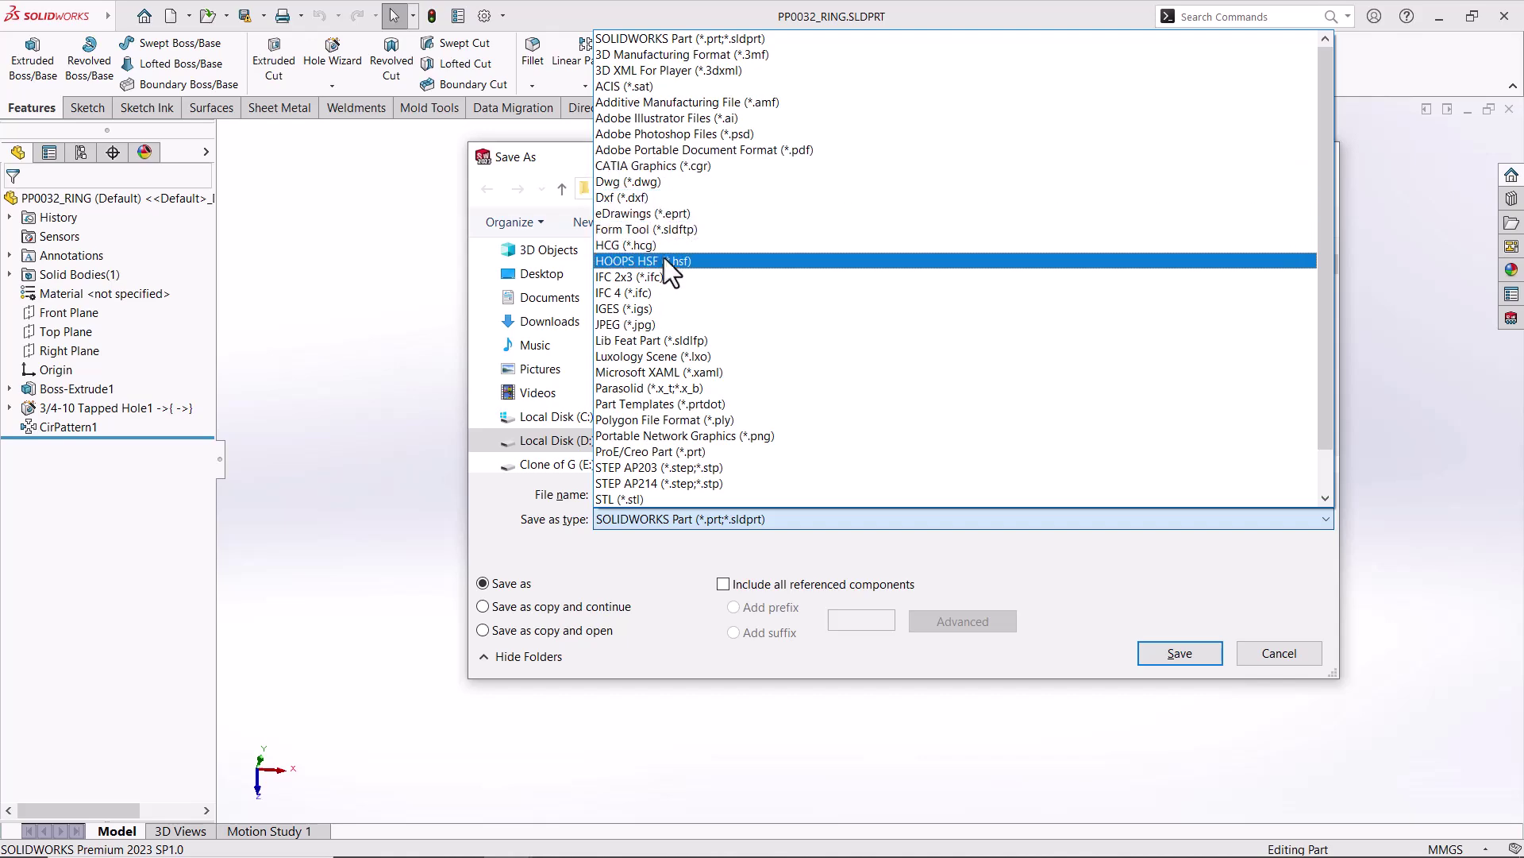
click(718, 151)
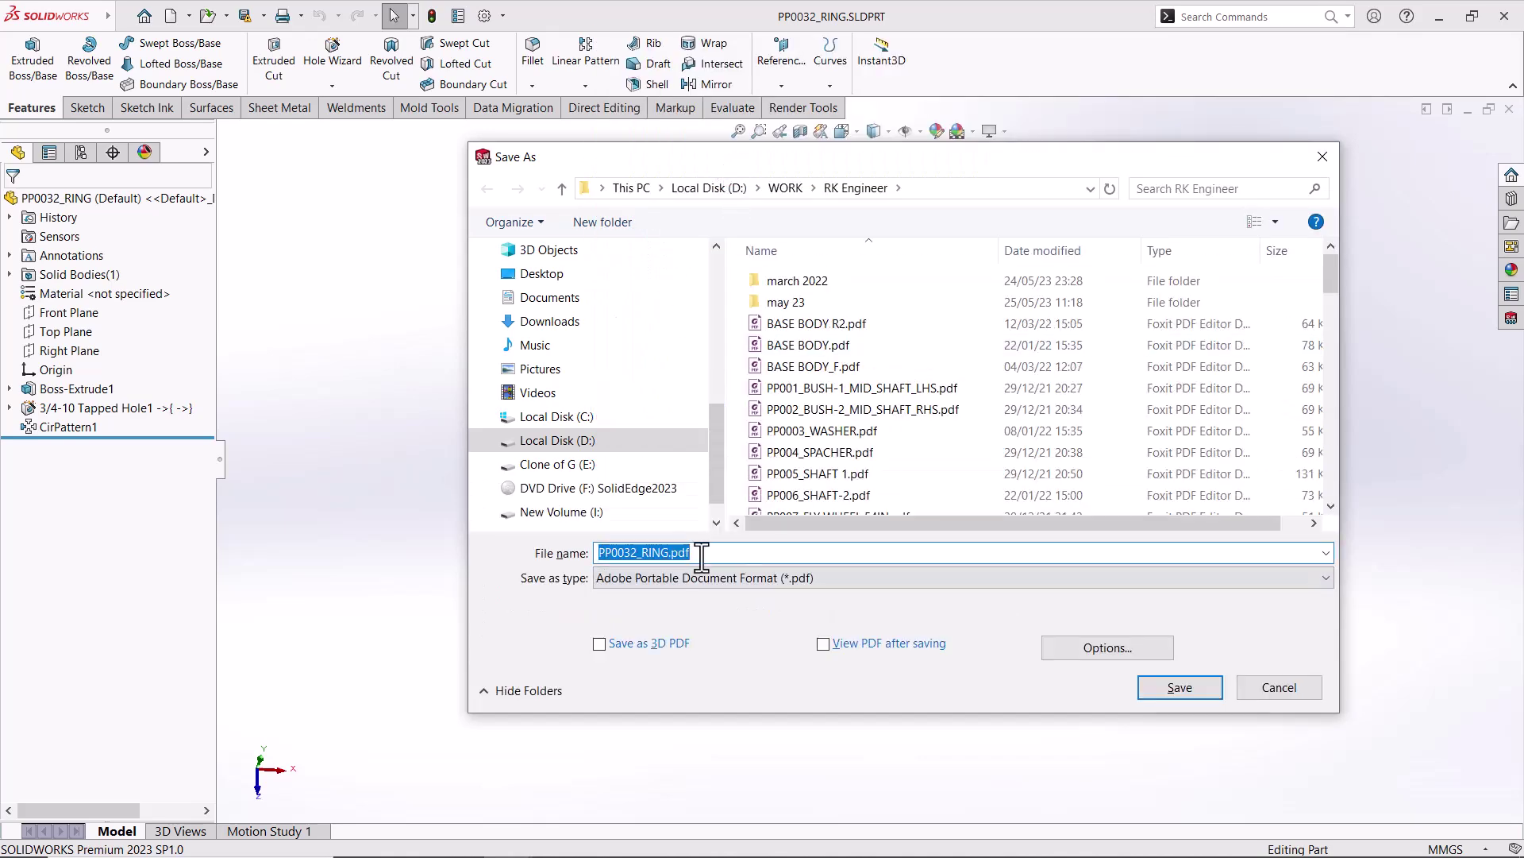
click(599, 644)
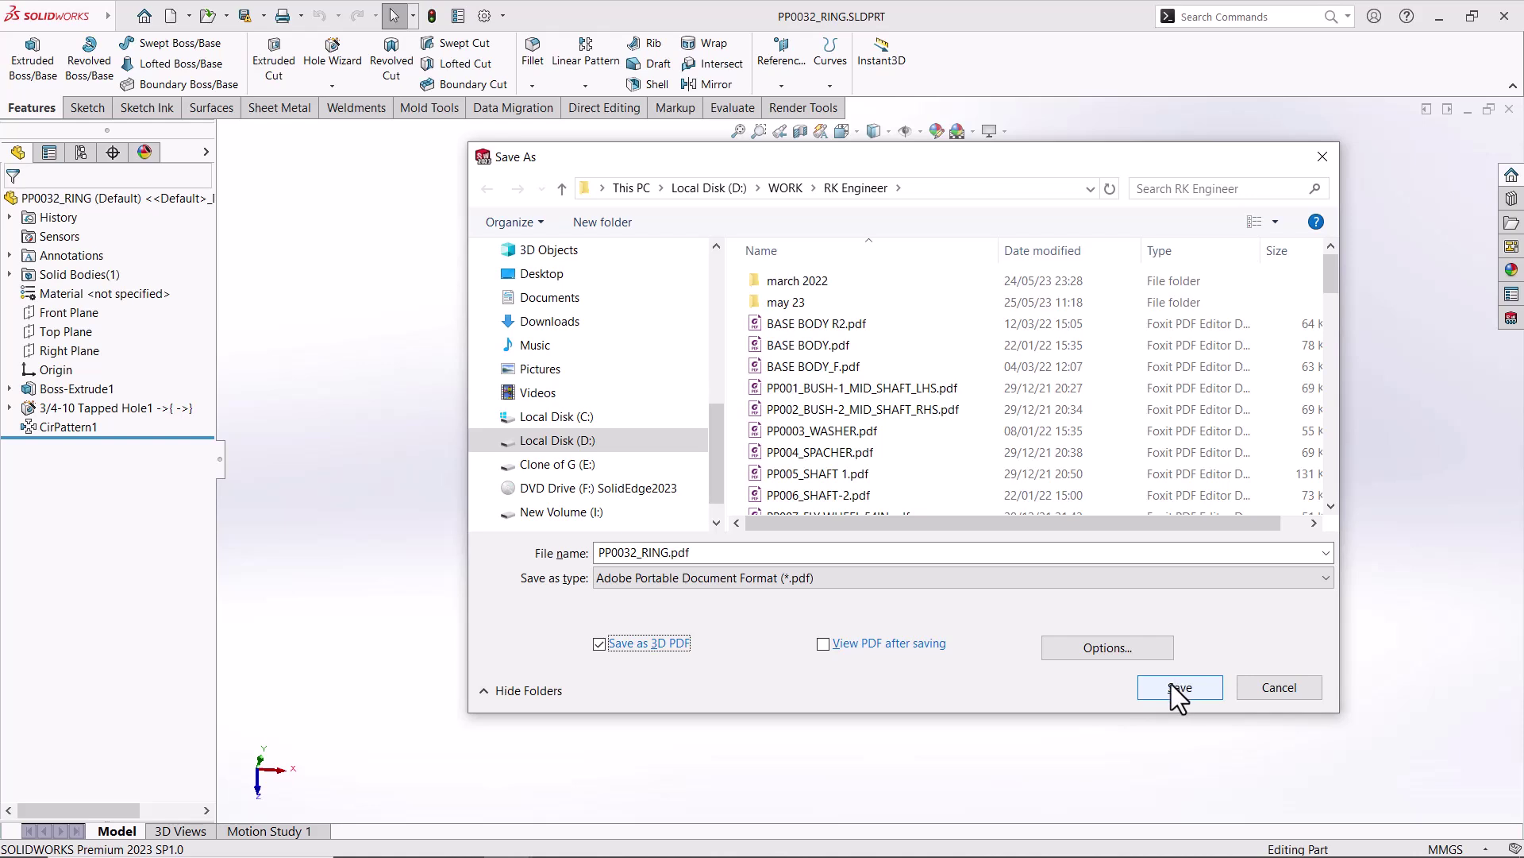
click(1298, 686)
middle_drag(1184, 641, 1026, 641)
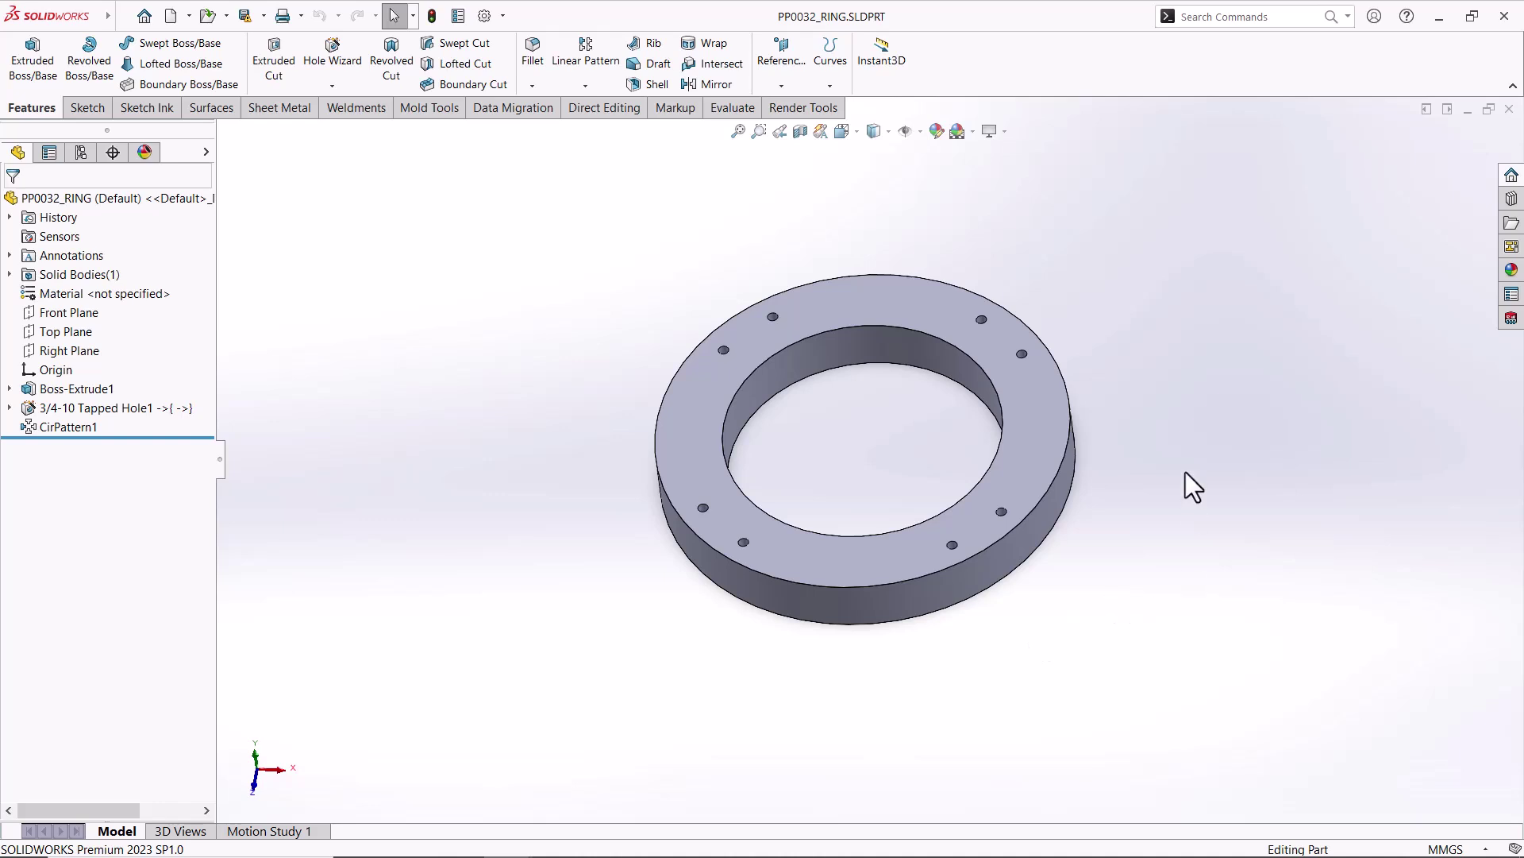
Open the ring's drawing and save it as Adobe PDF file PP0032_RING.pdf
click(880, 297)
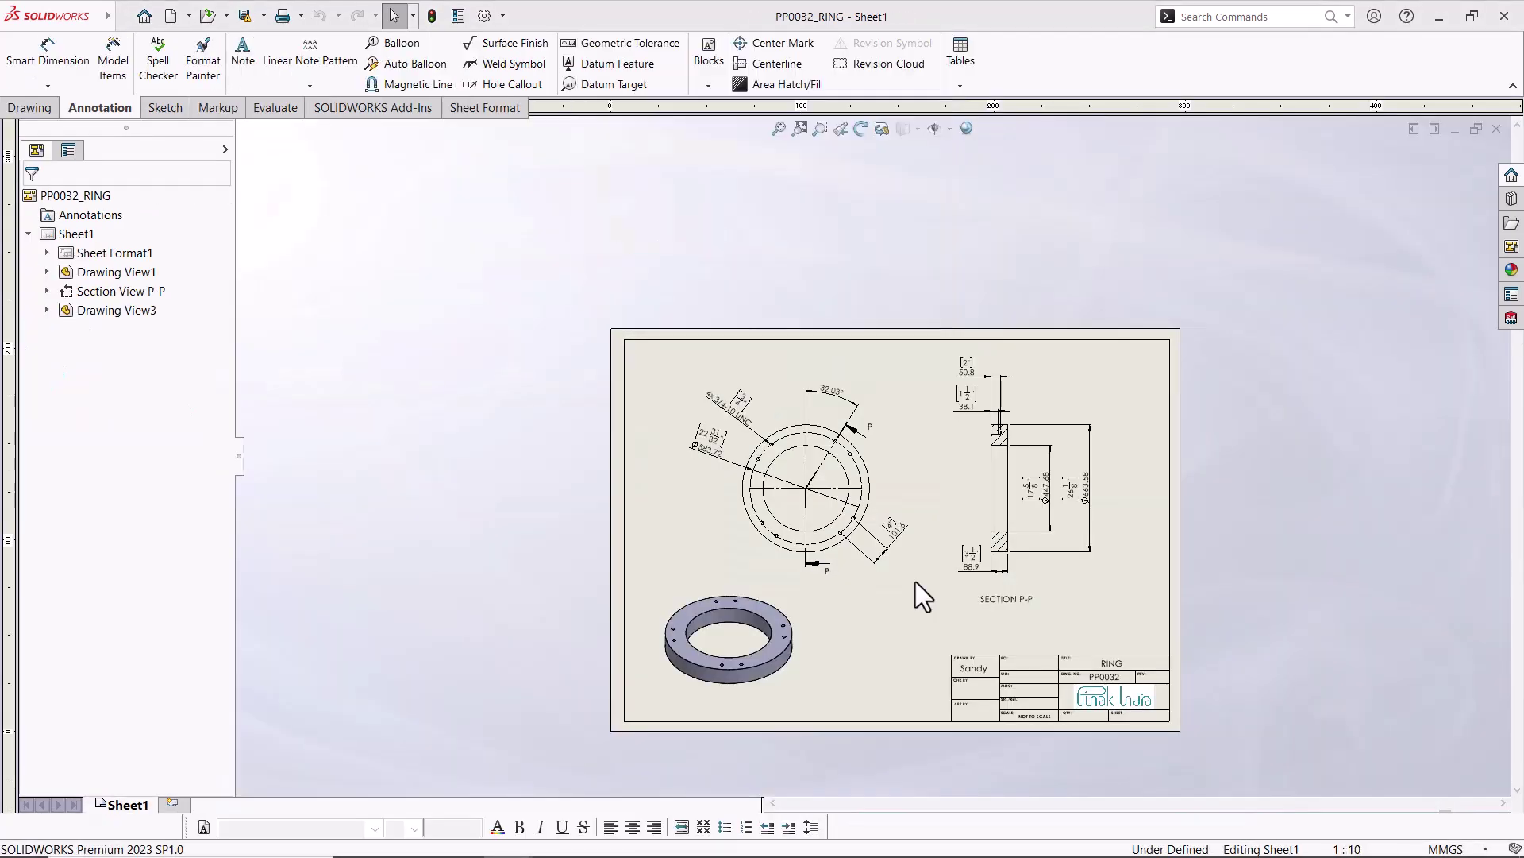
scroll(985, 536, down, 1)
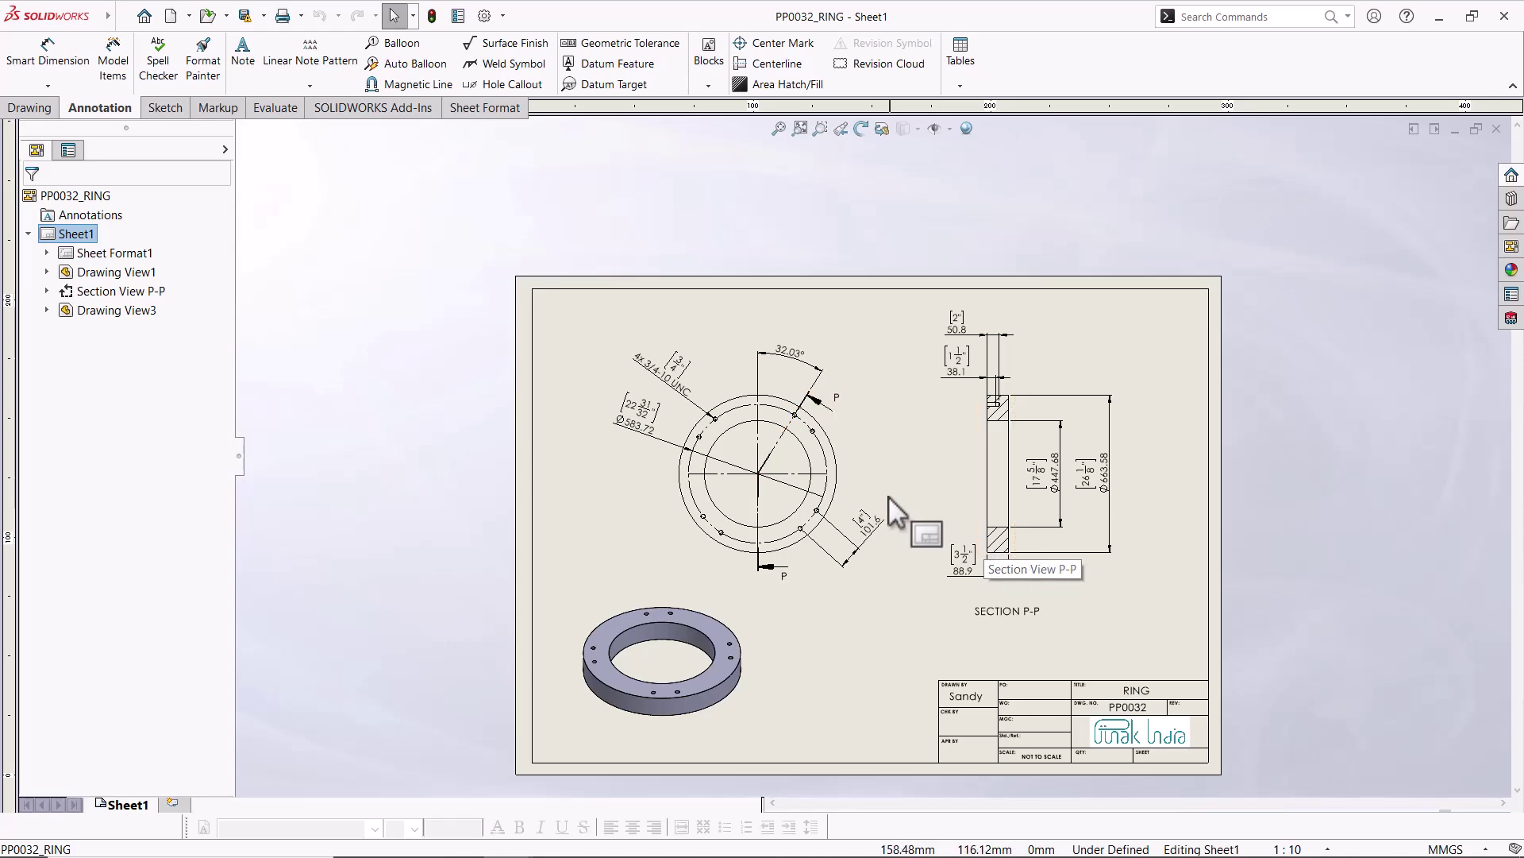
click(264, 17)
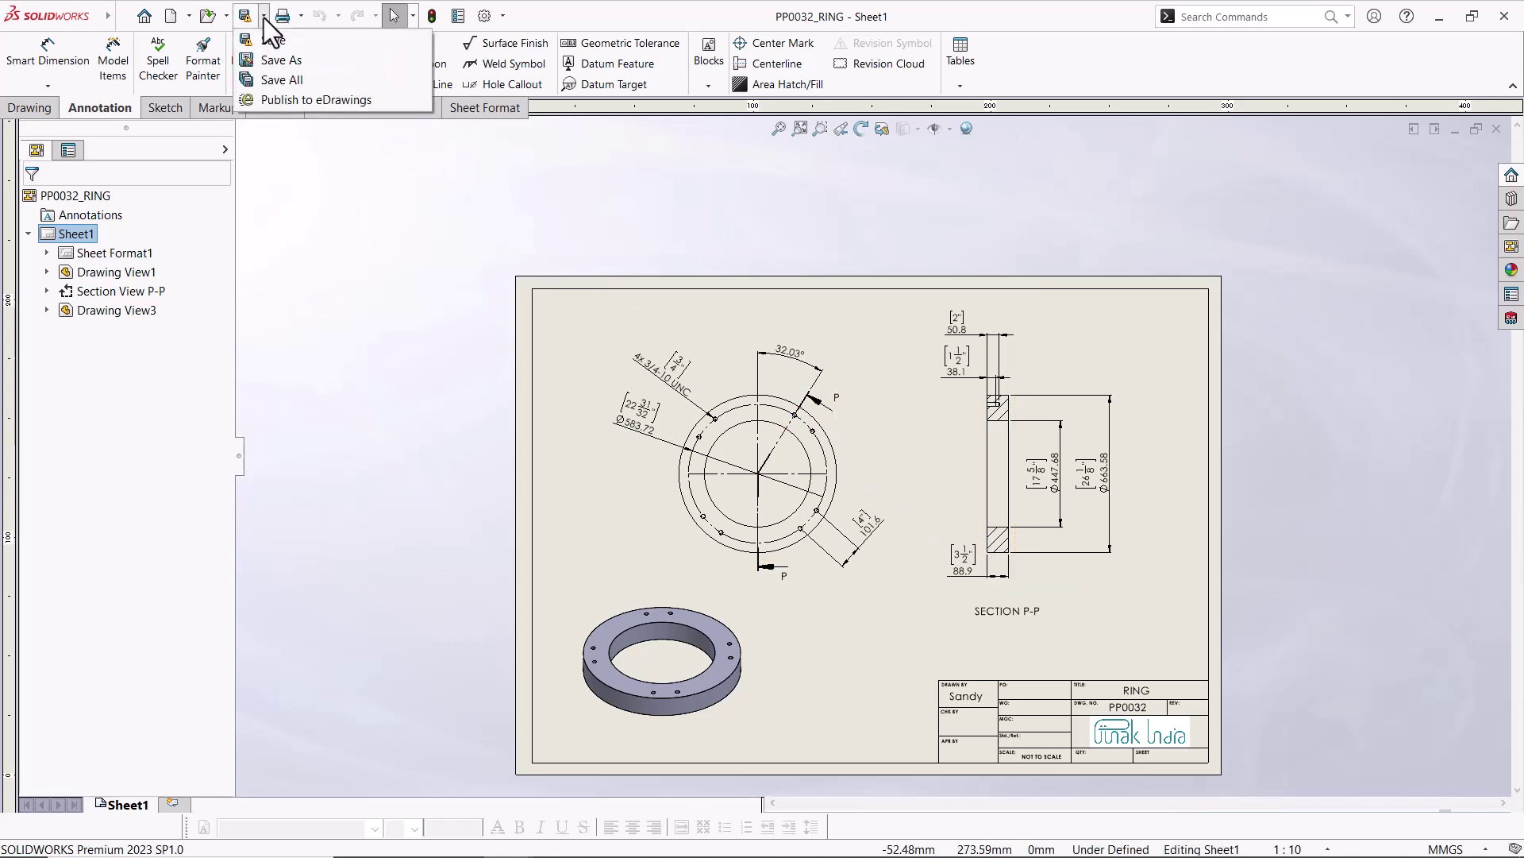
click(274, 57)
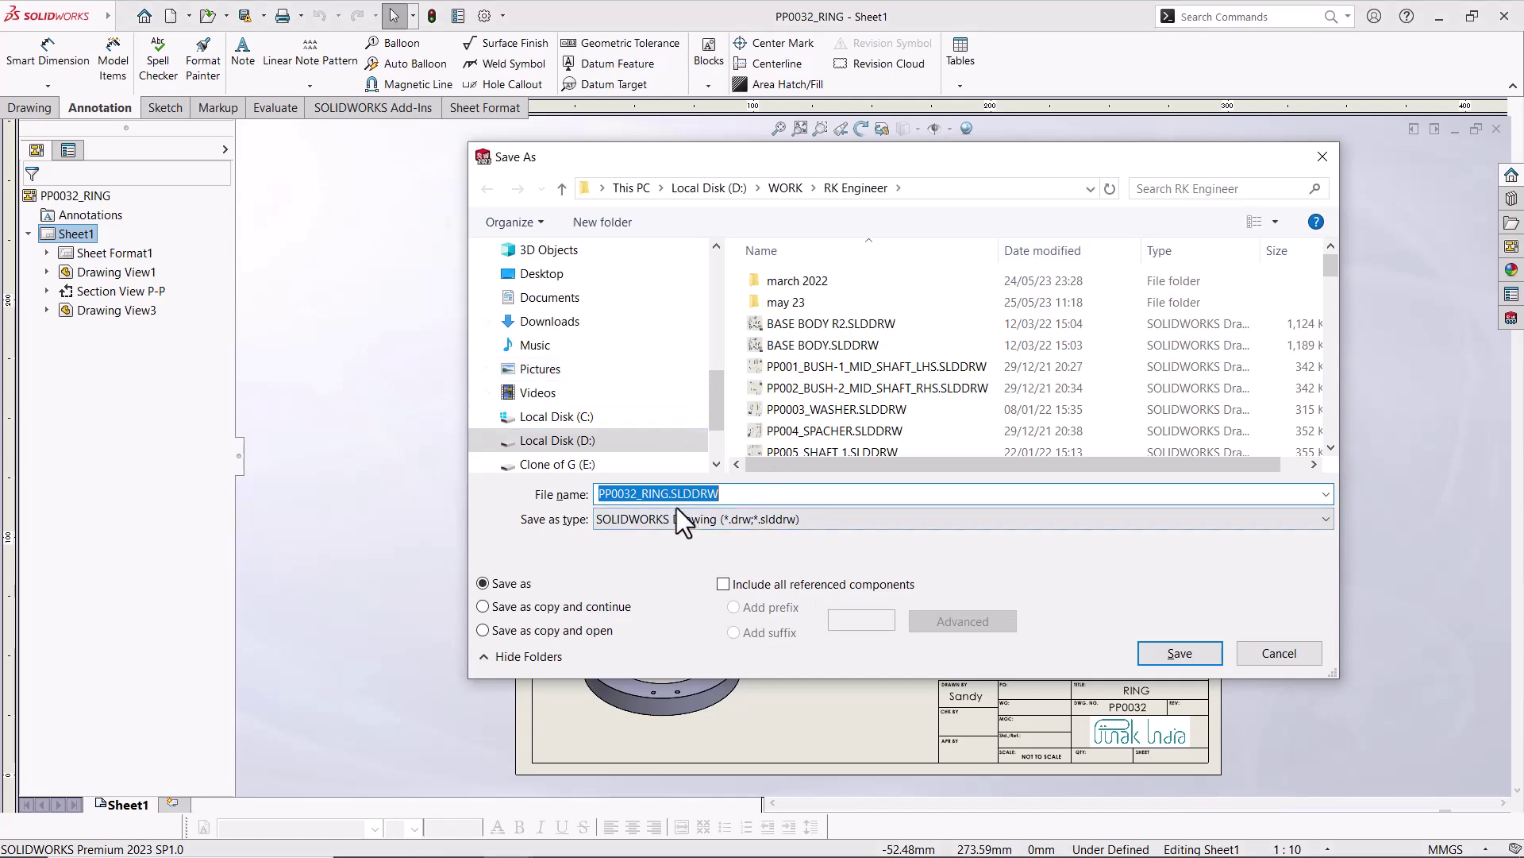
click(734, 515)
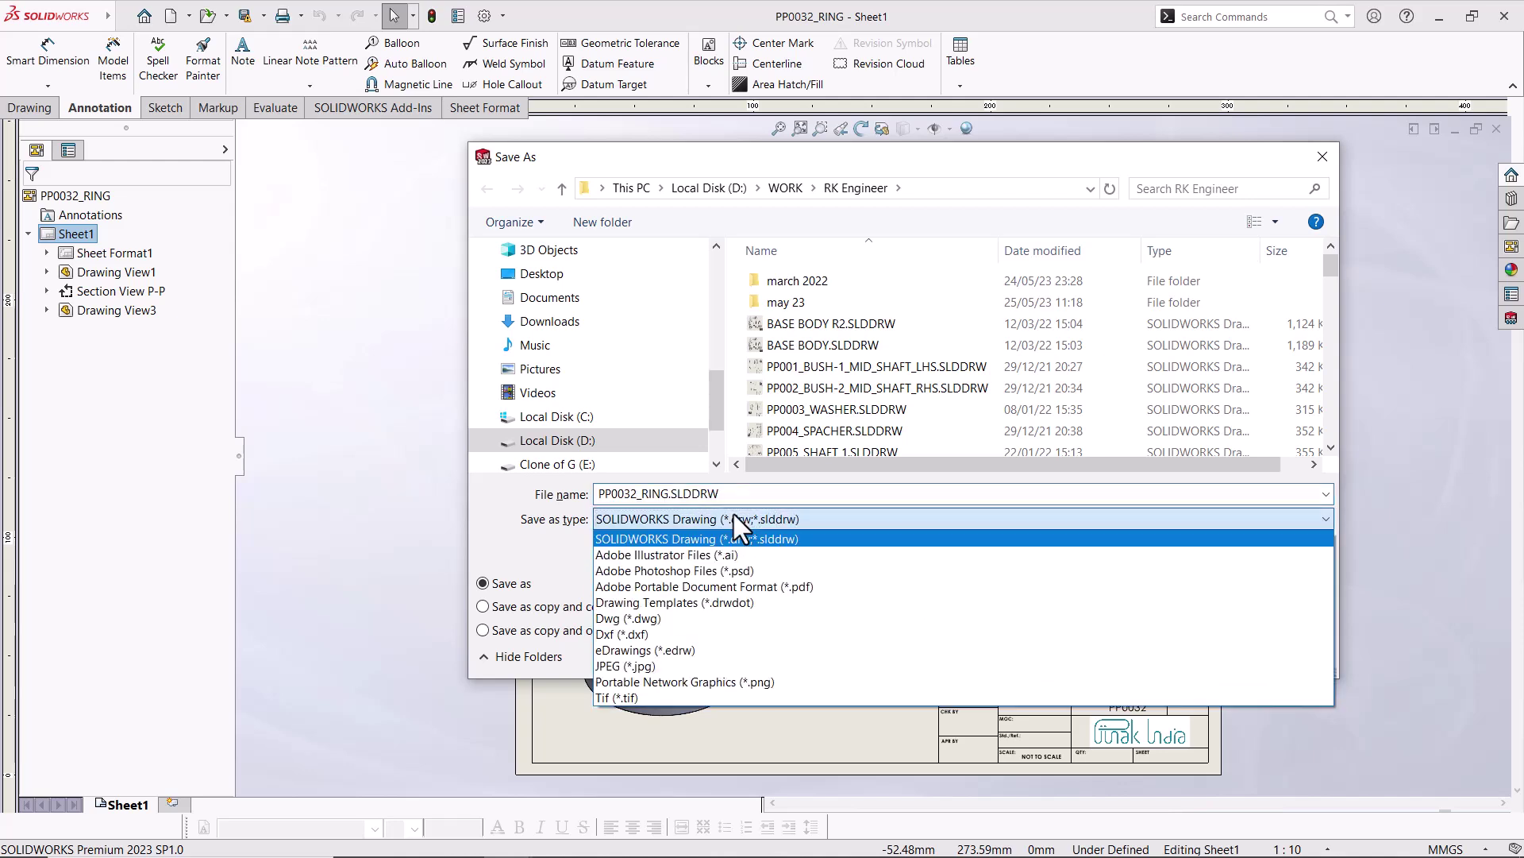
click(770, 586)
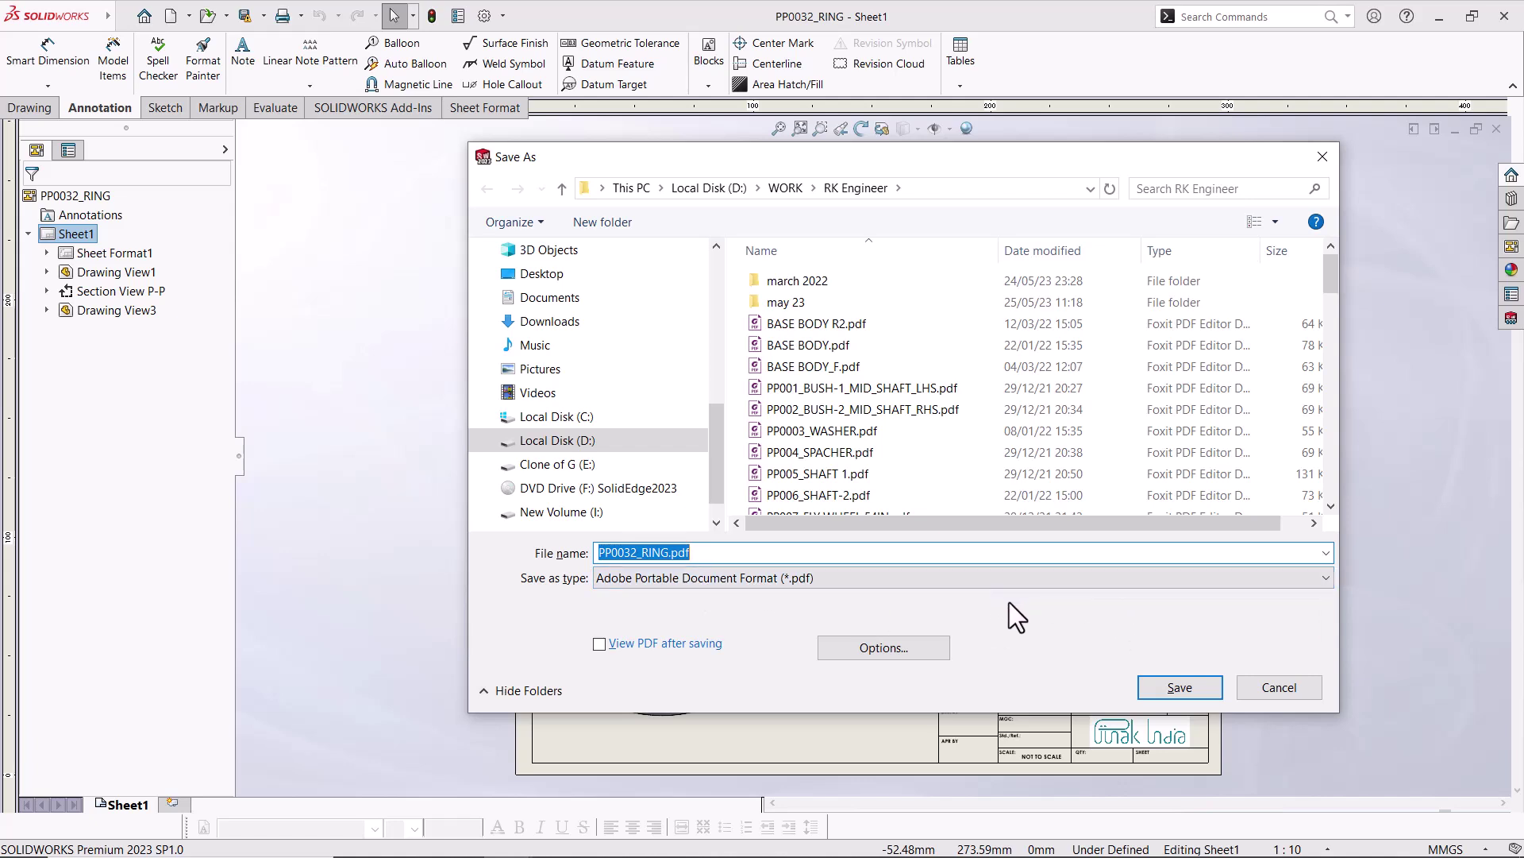
click(1283, 688)
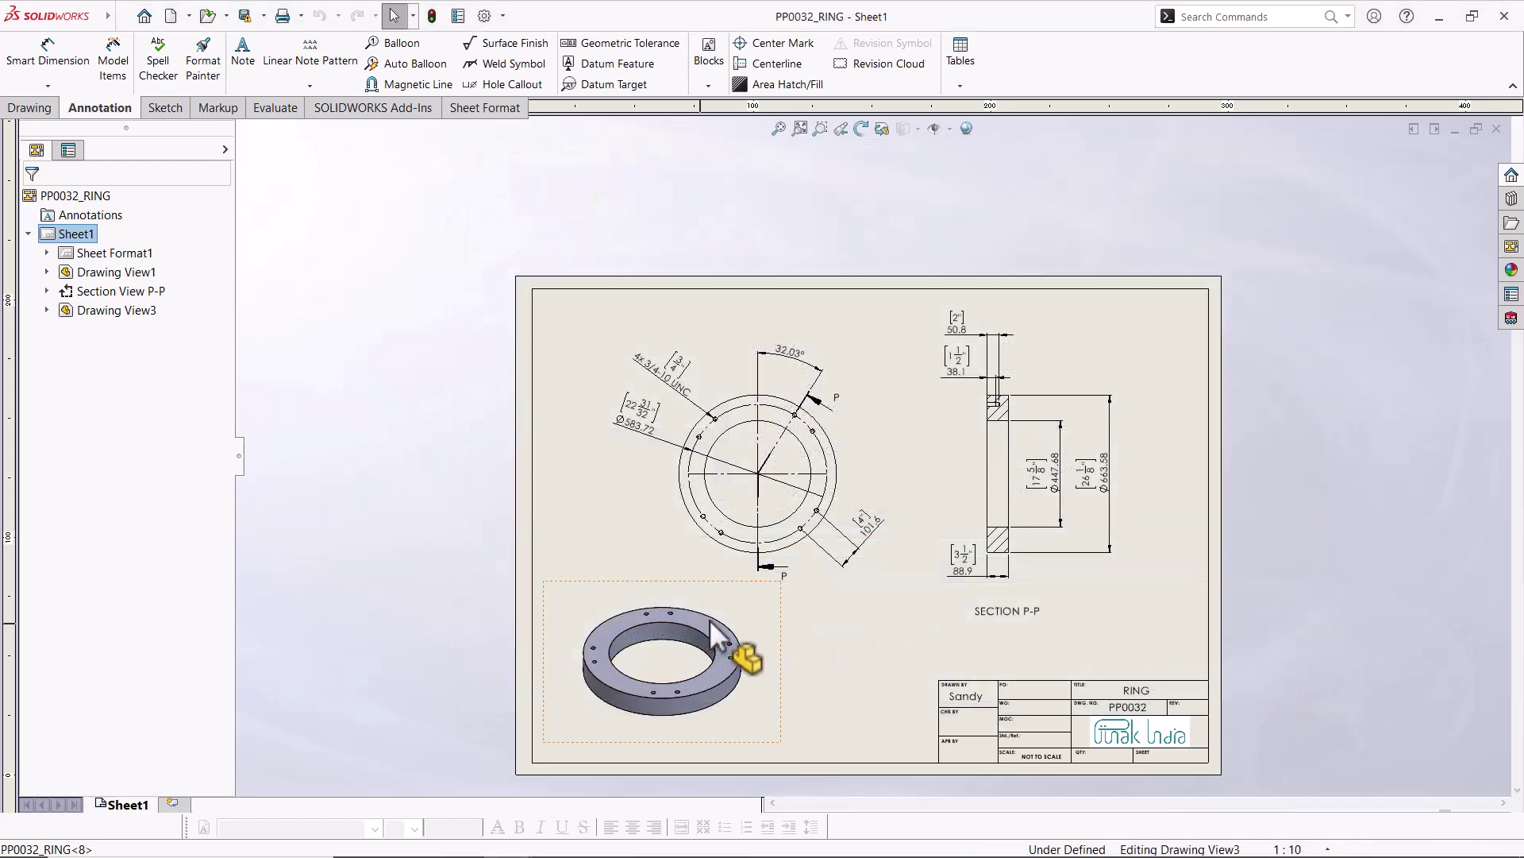
Open PP0032_RING from isometric Drawing View3, dismissing the older-version notices
click(736, 597)
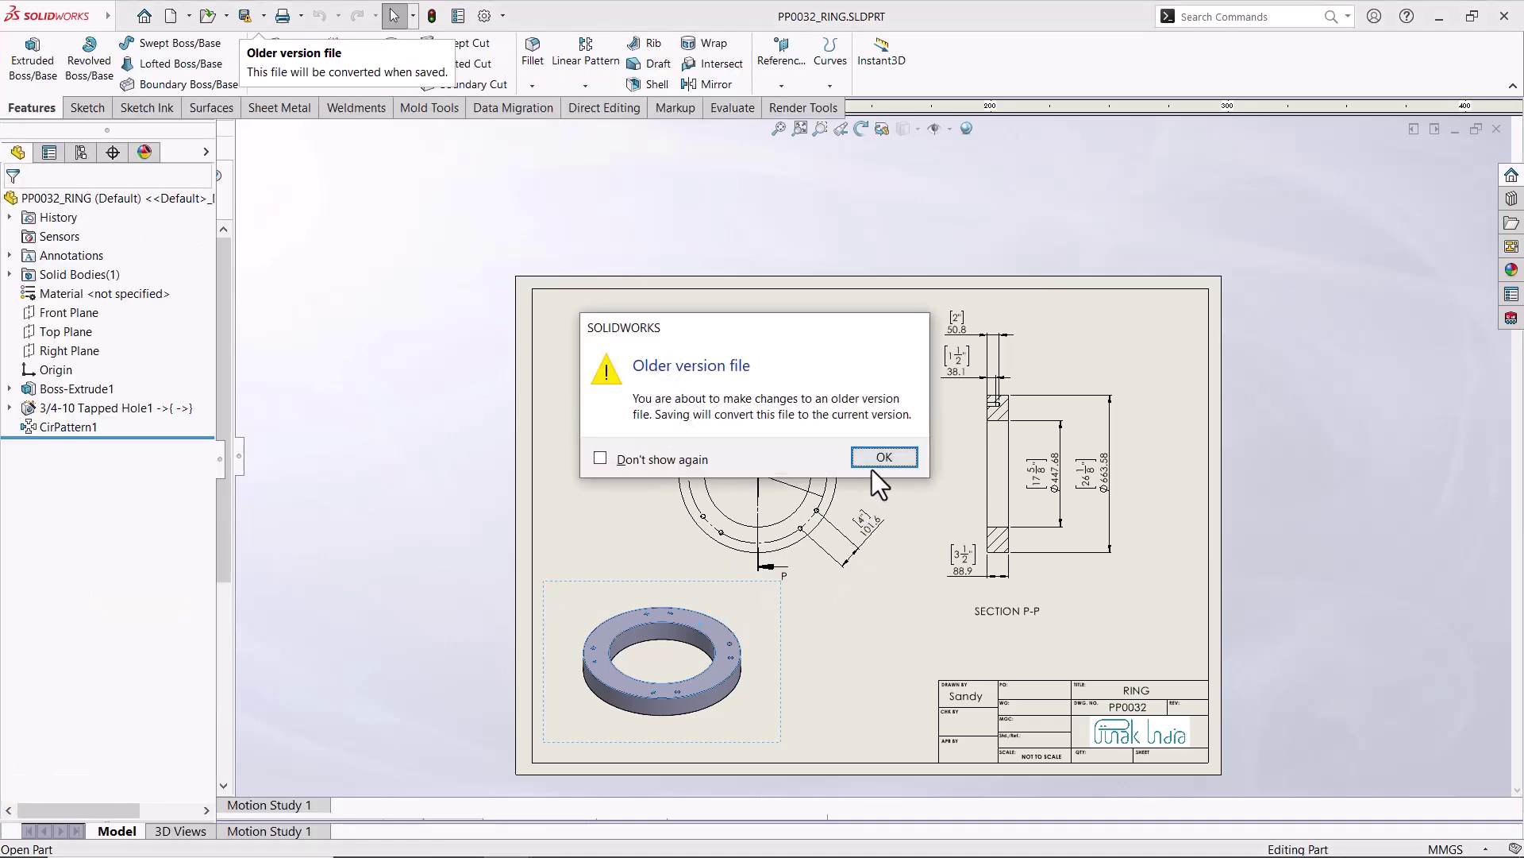
click(881, 457)
click(873, 459)
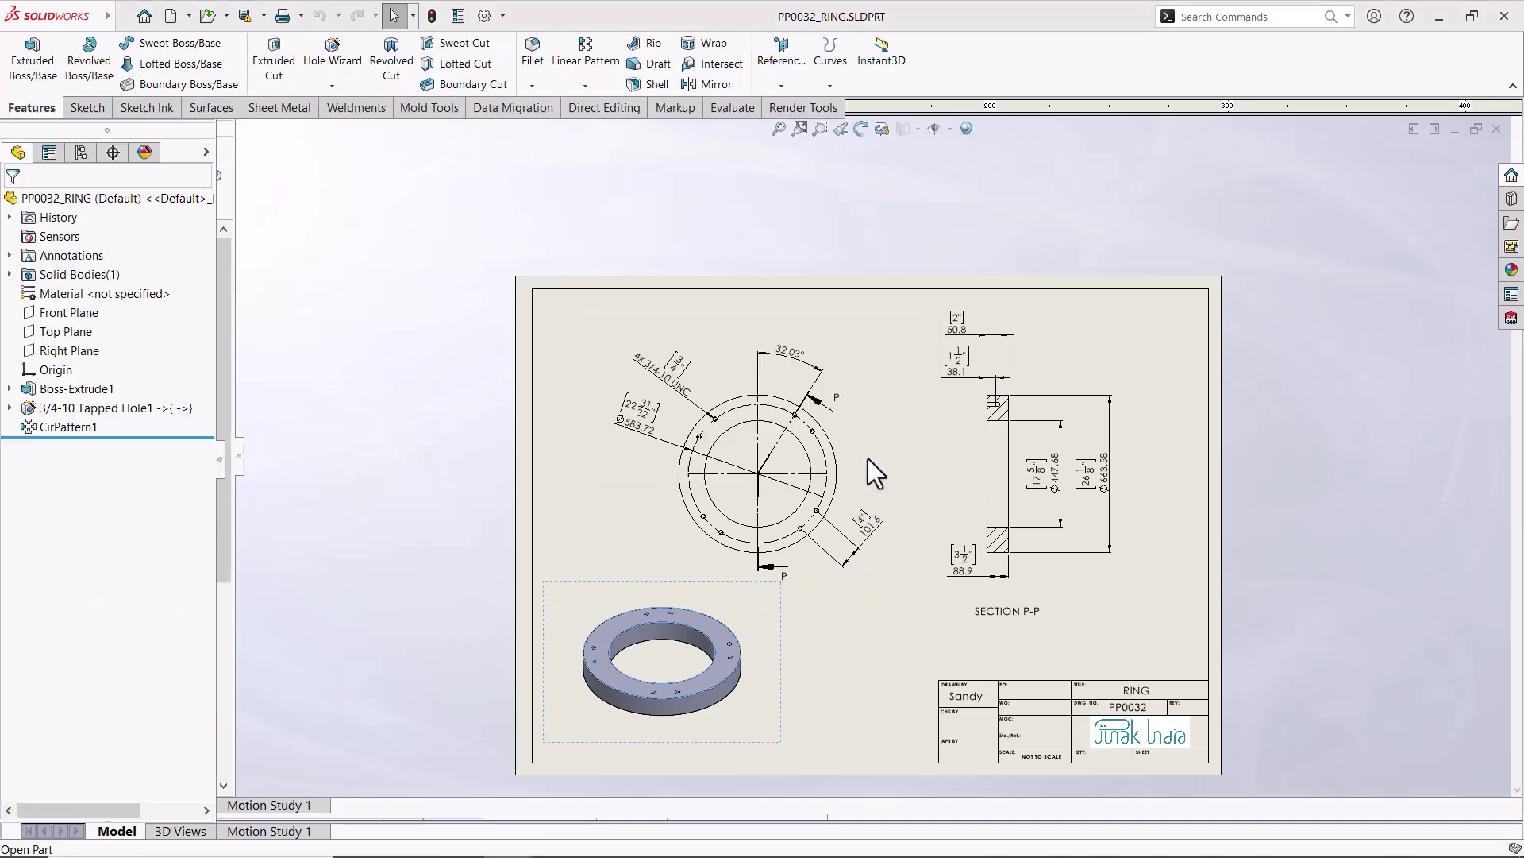
middle_drag(891, 513, 913, 488)
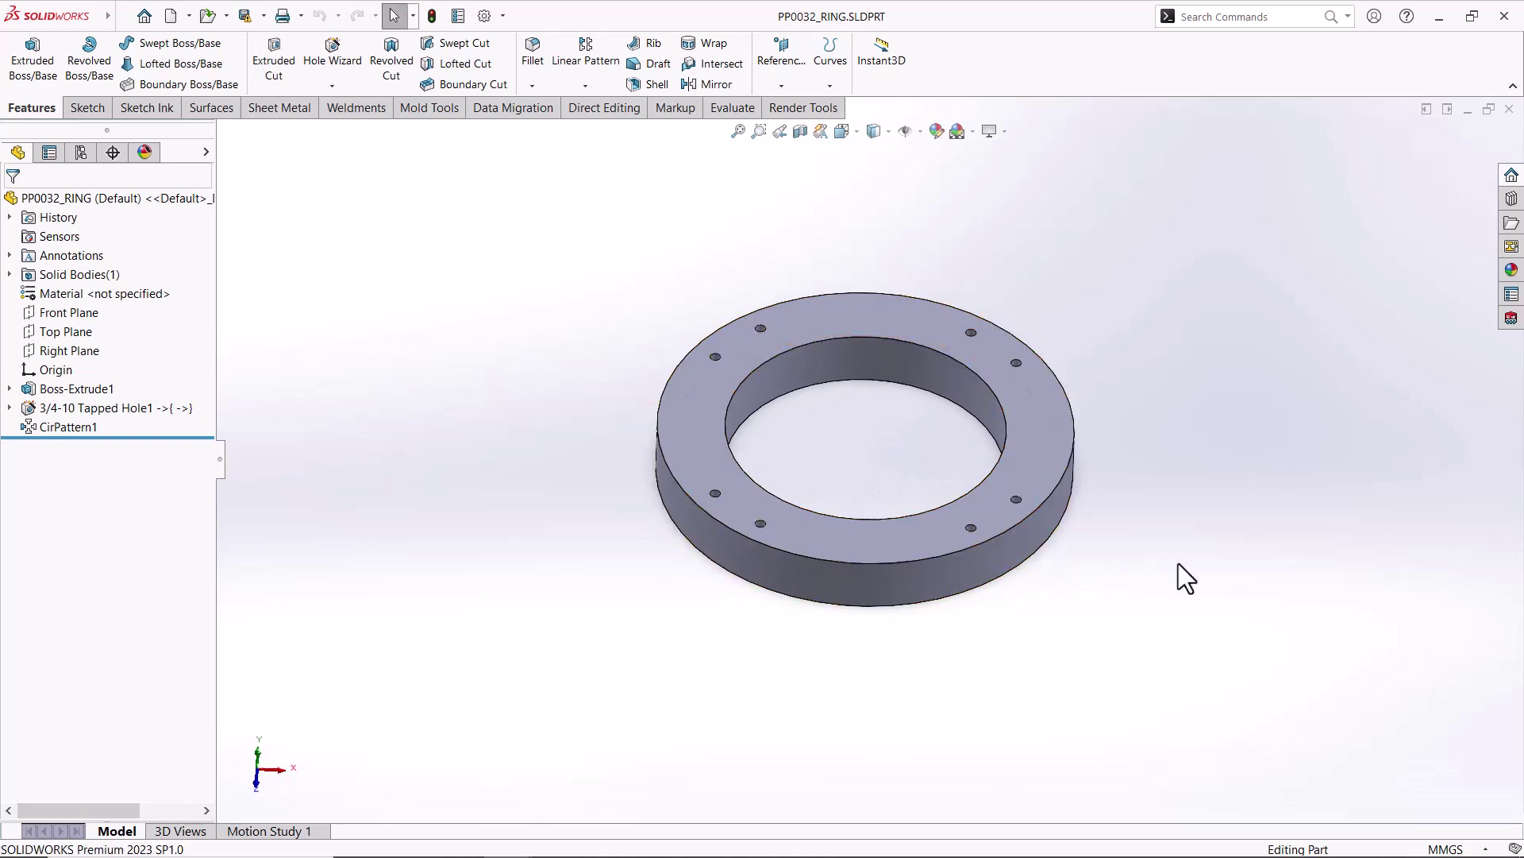